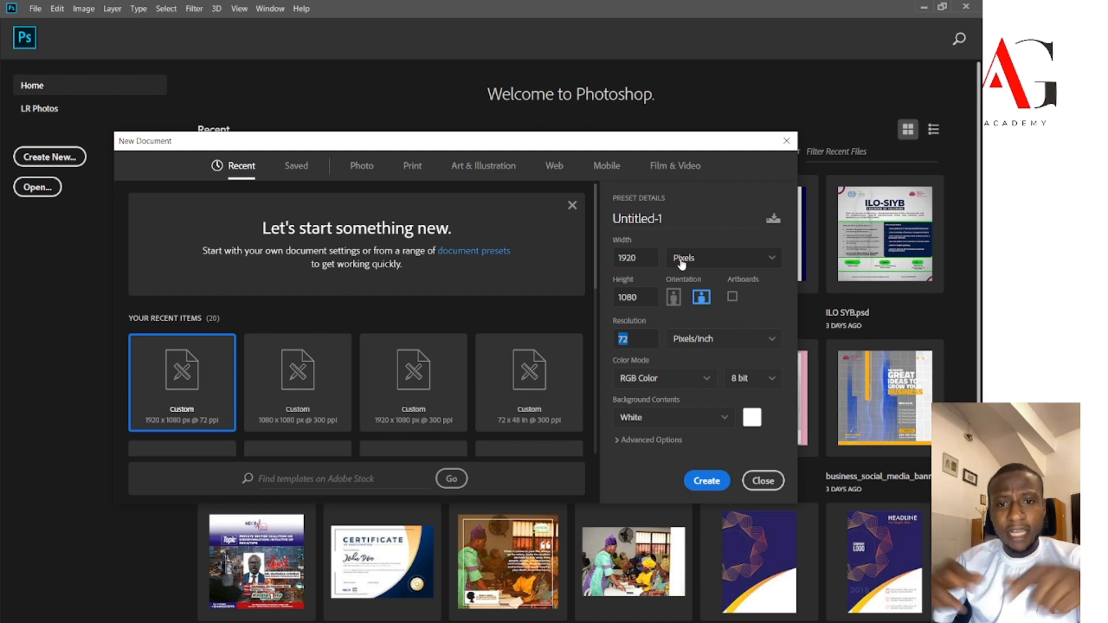
- Create a new document 1080 pixels wide by 1080 pixels high at 72 pixels/inch in RGB Color
{"action": "left_click", "coordinate": [653, 257]}
{"action": "type", "text": "1080"}
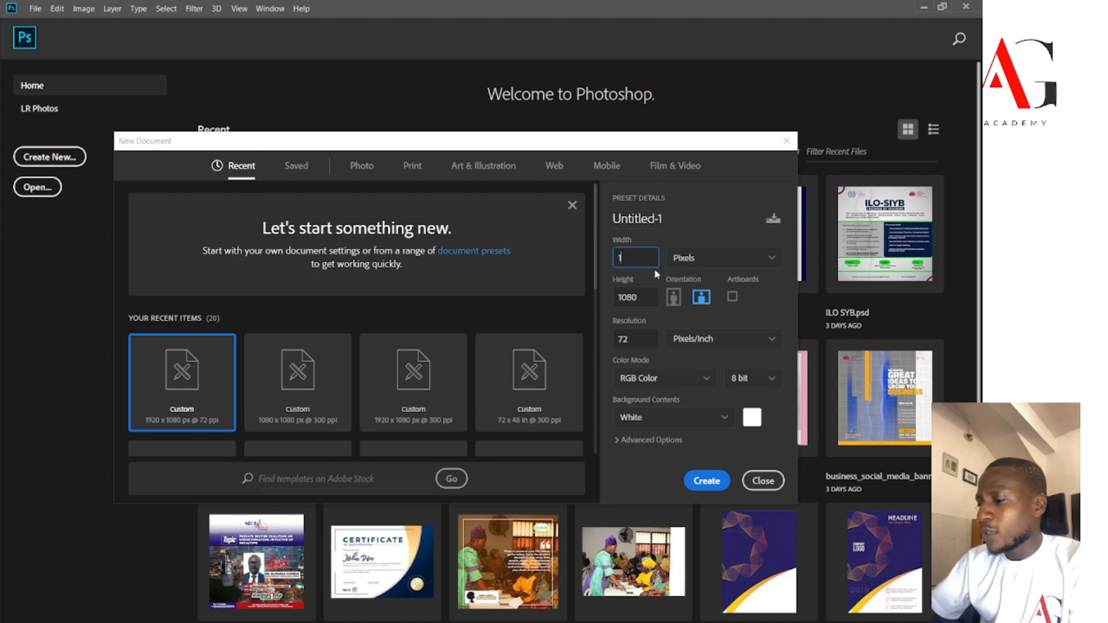
{"action": "left_click", "coordinate": [706, 382]}
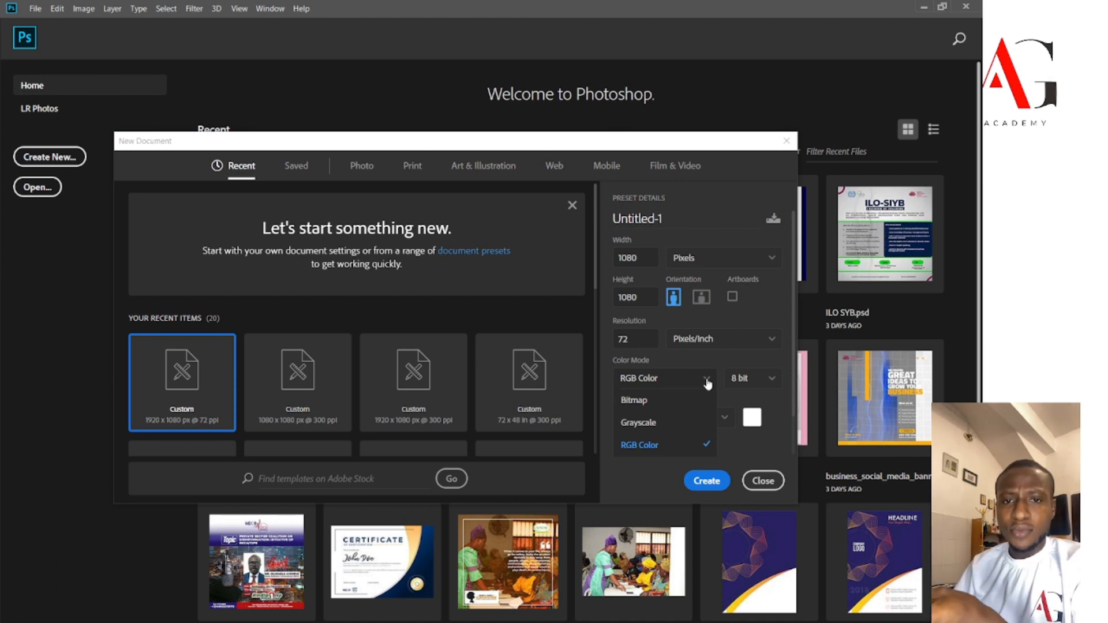
{"action": "left_click", "coordinate": [757, 452]}
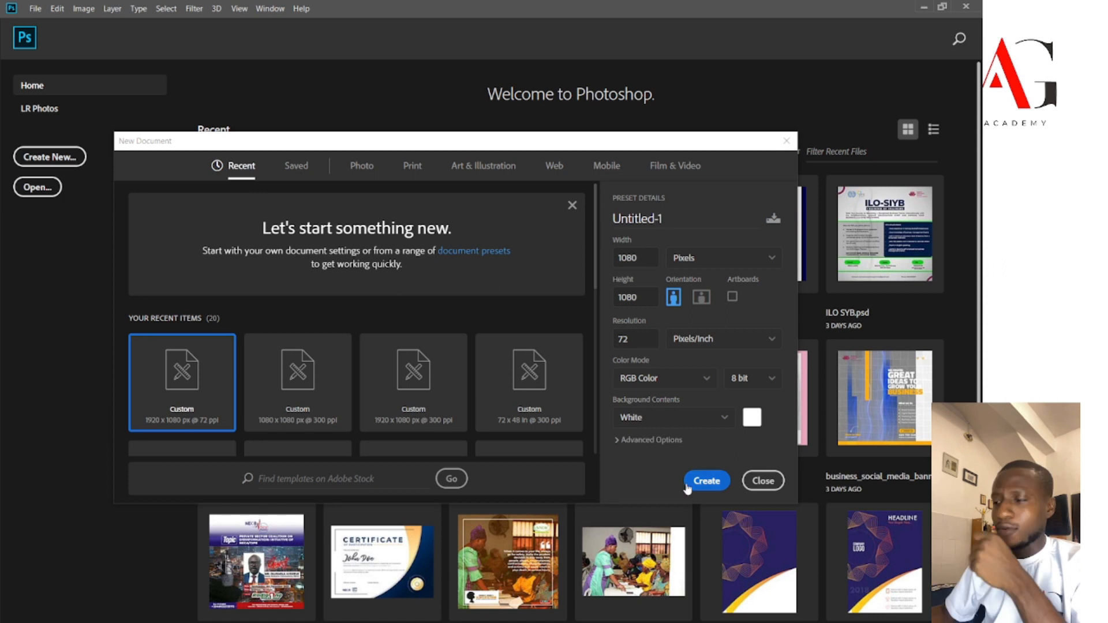
{"action": "left_click", "coordinate": [711, 482]}
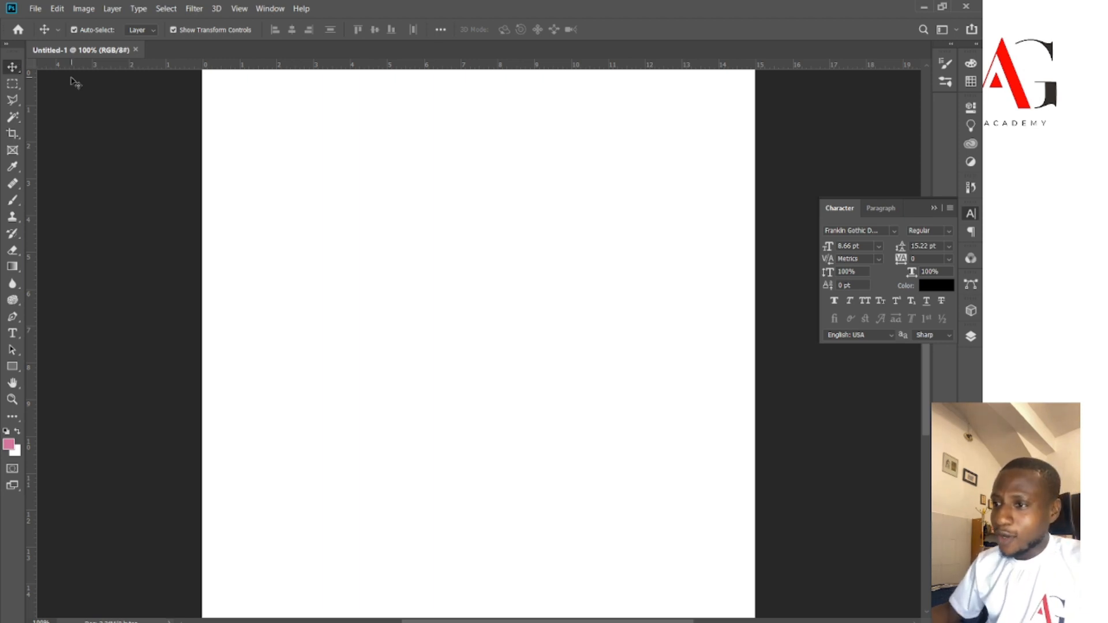
- Examine the tool groups one after another, from the Move and Marquee tools down to the Healing Brush and Brush tools
{"action": "right_click", "coordinate": [12, 69]}
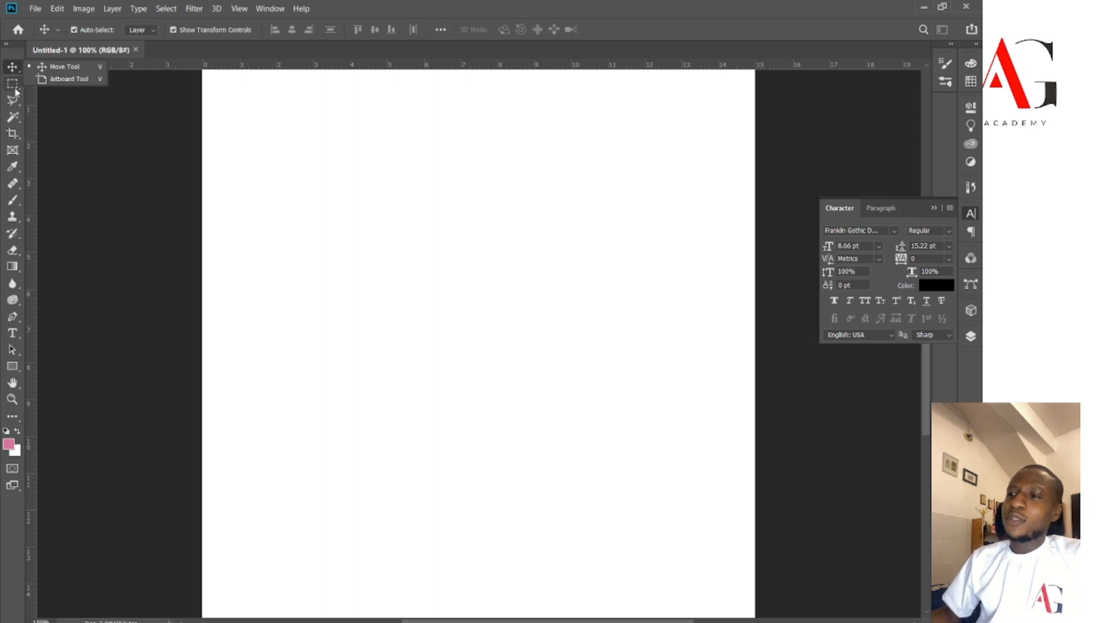
{"action": "left_click", "coordinate": [13, 84]}
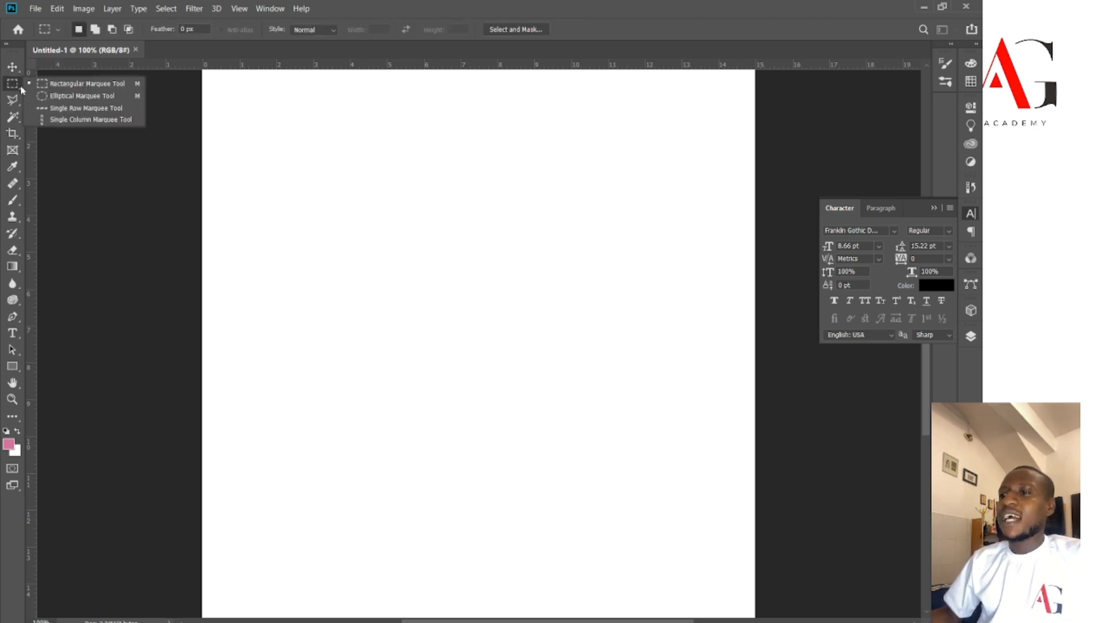
{"action": "left_click", "coordinate": [14, 108]}
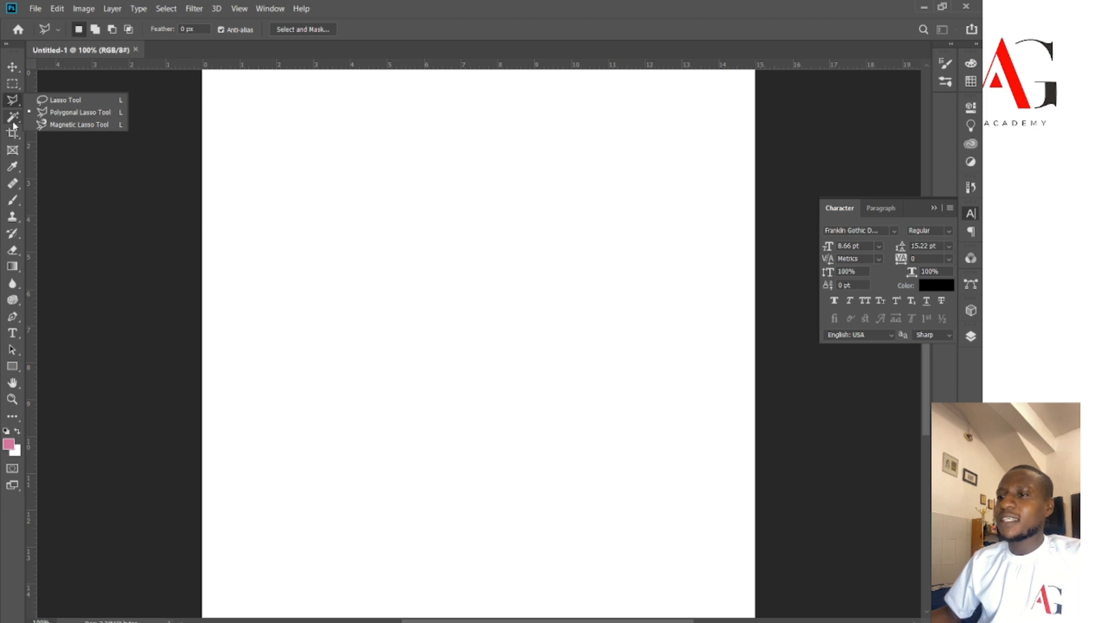
{"action": "left_click", "coordinate": [14, 123]}
{"action": "left_click", "coordinate": [16, 122]}
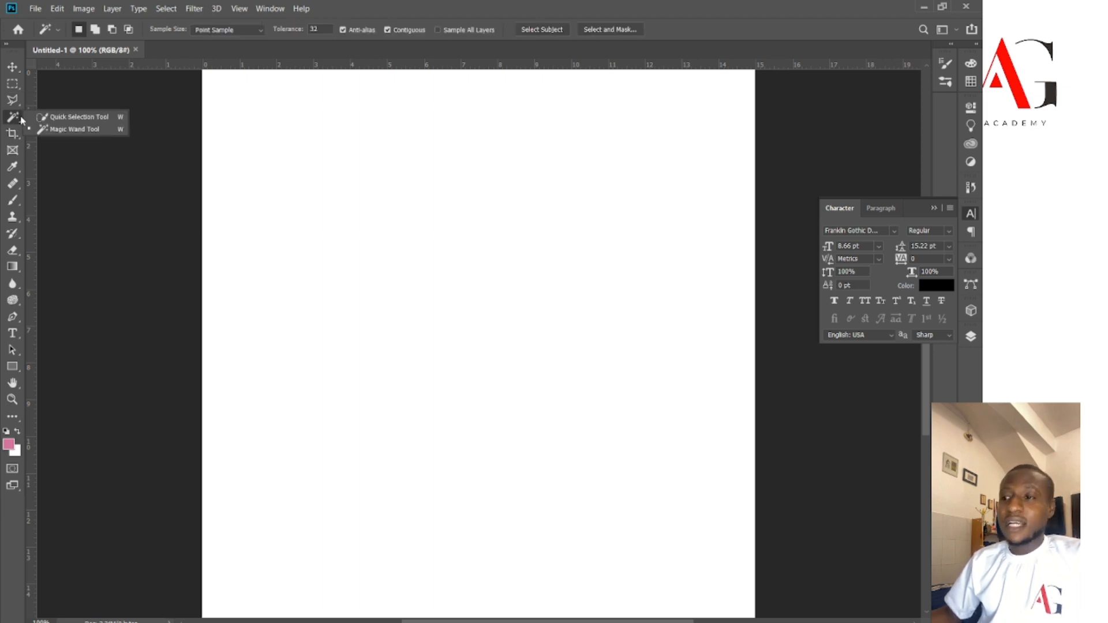
{"action": "left_click", "coordinate": [19, 126]}
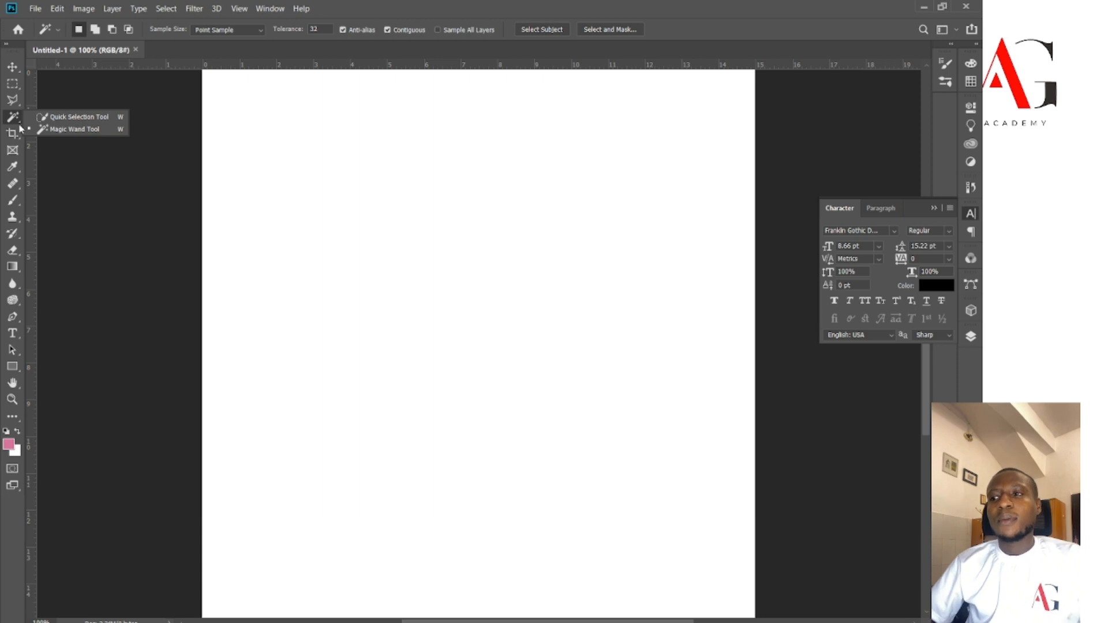
{"action": "left_click", "coordinate": [13, 141]}
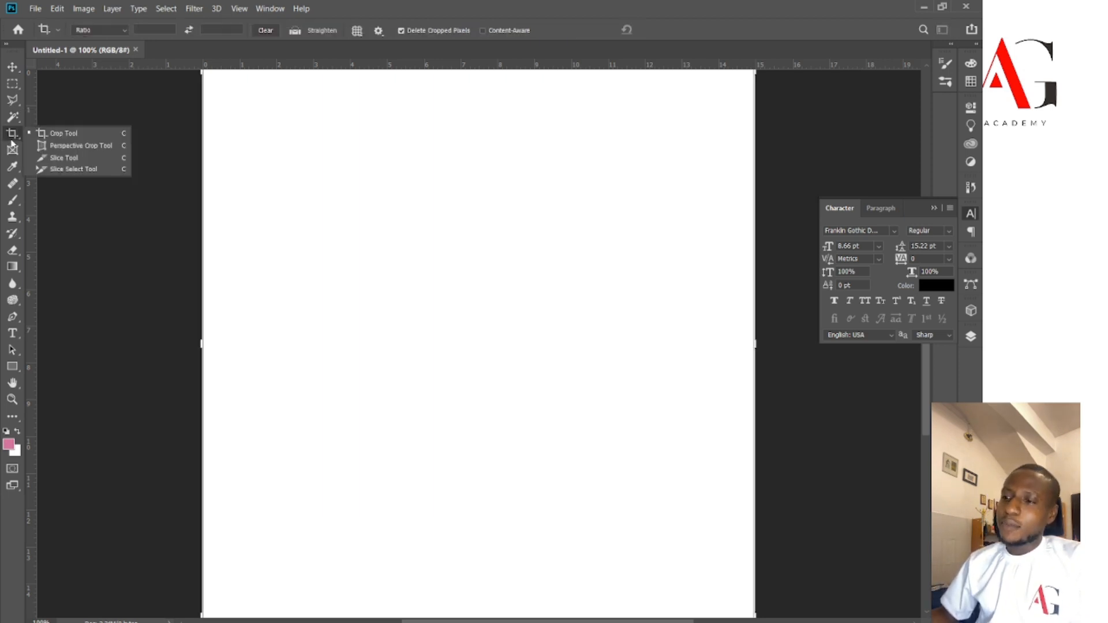
{"action": "left_click", "coordinate": [12, 150]}
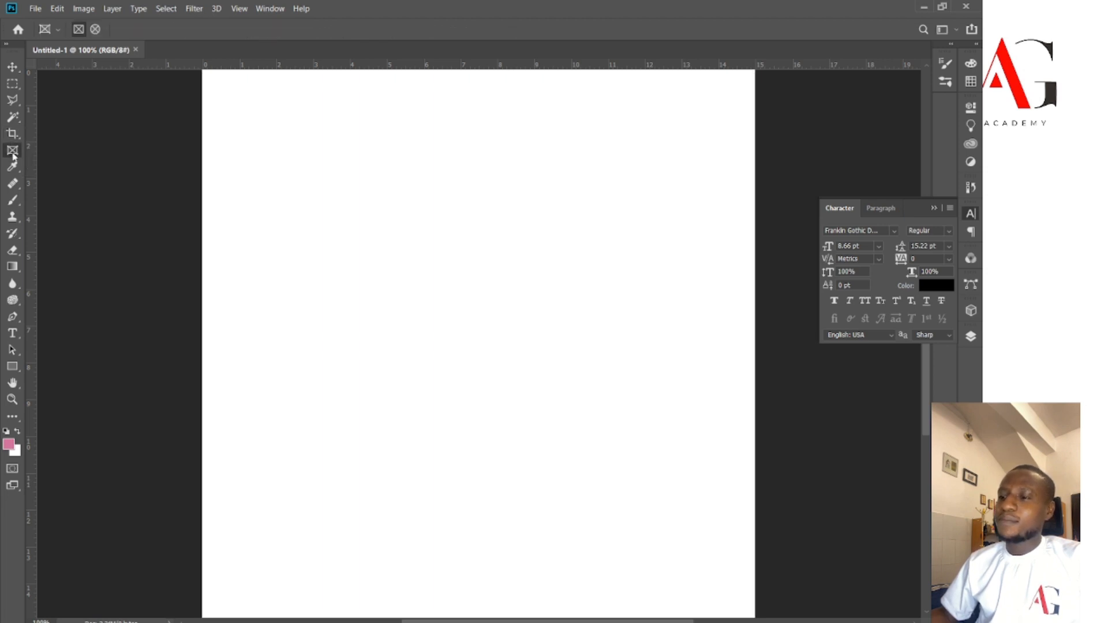
{"action": "left_click", "coordinate": [13, 168]}
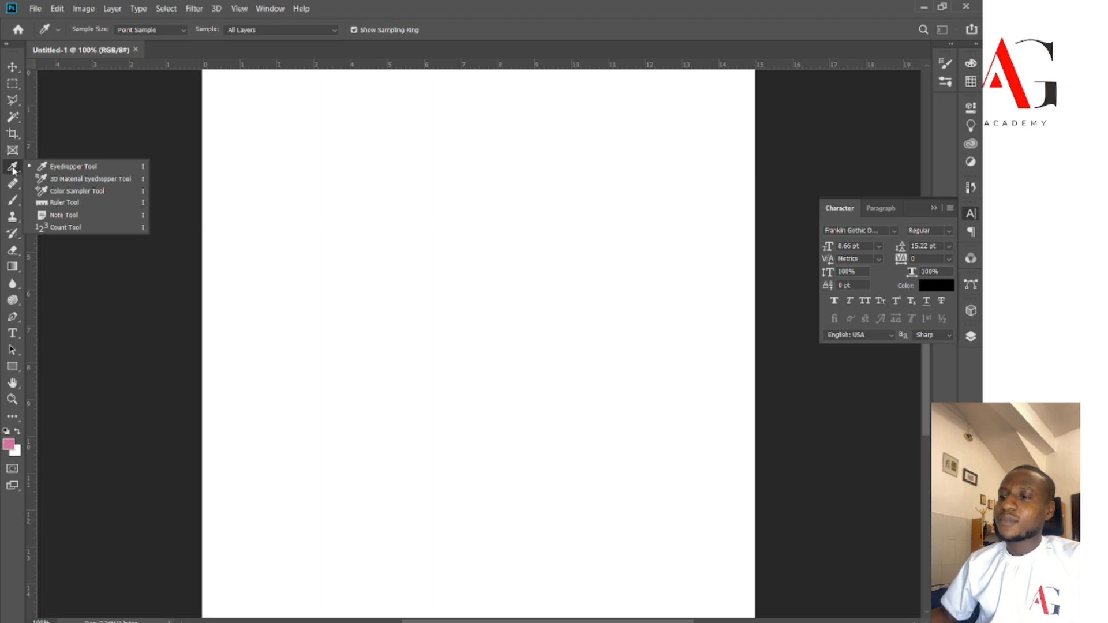
{"action": "left_click", "coordinate": [12, 151]}
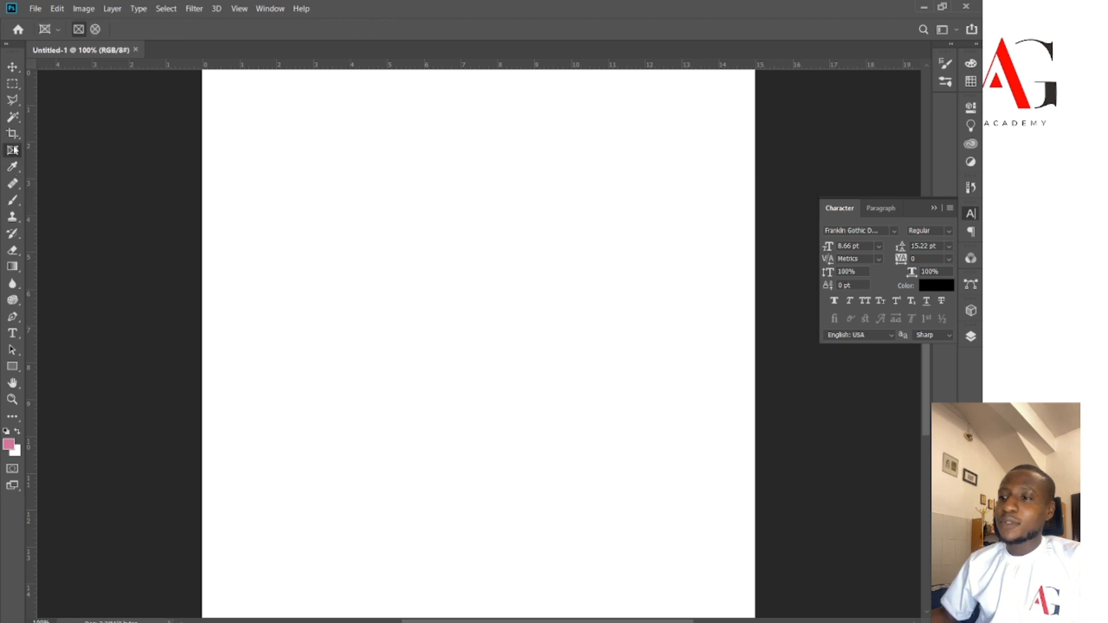
{"action": "left_click", "coordinate": [12, 185]}
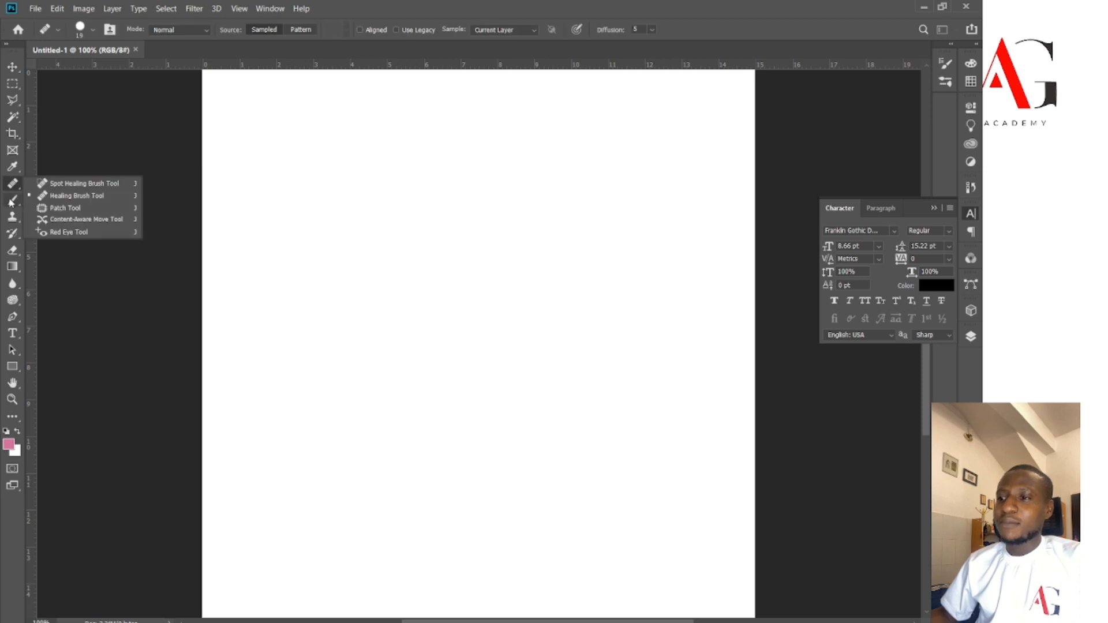
{"action": "left_click", "coordinate": [11, 202]}
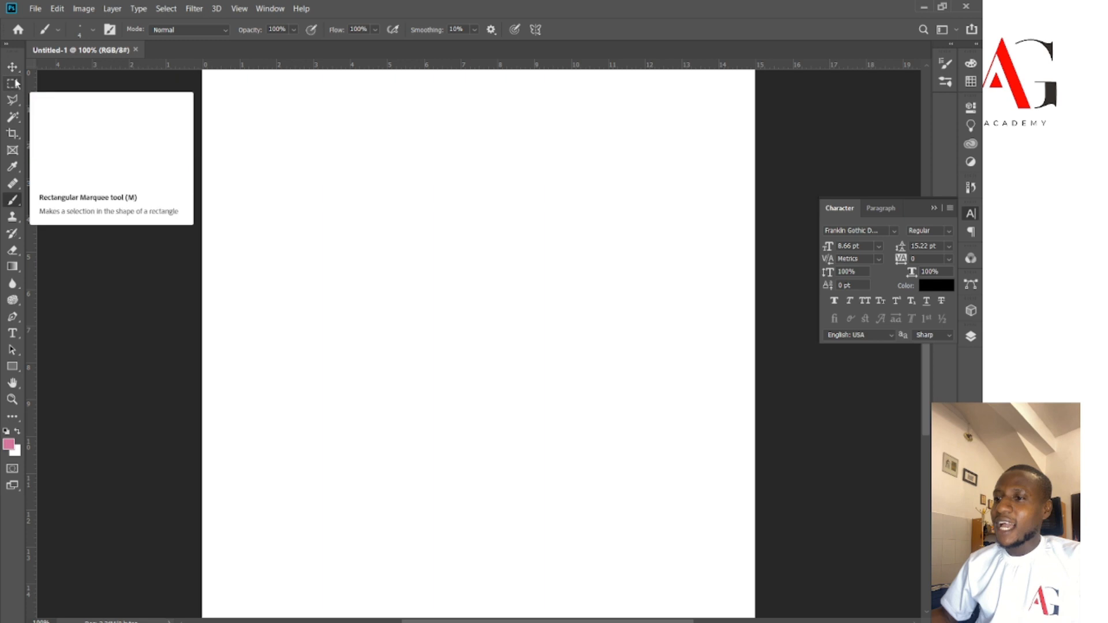
- Look through the full tool list in the Customize Toolbar dialog and close it without changes
{"action": "left_click", "coordinate": [13, 420]}
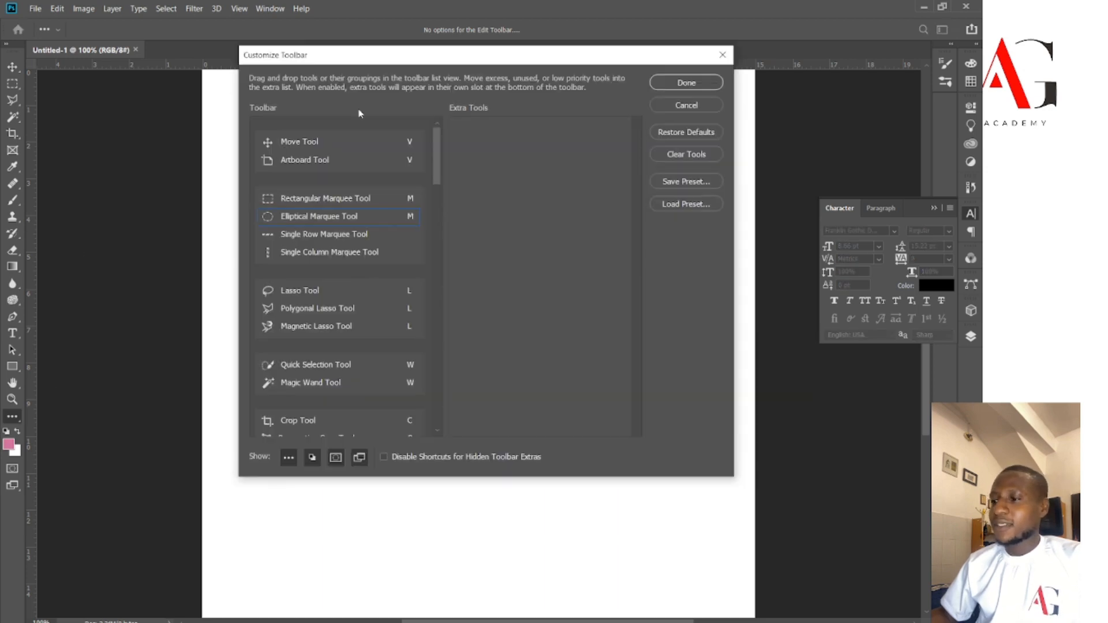
{"action": "left_click_drag", "start_coordinate": [441, 160], "coordinate": [423, 369]}
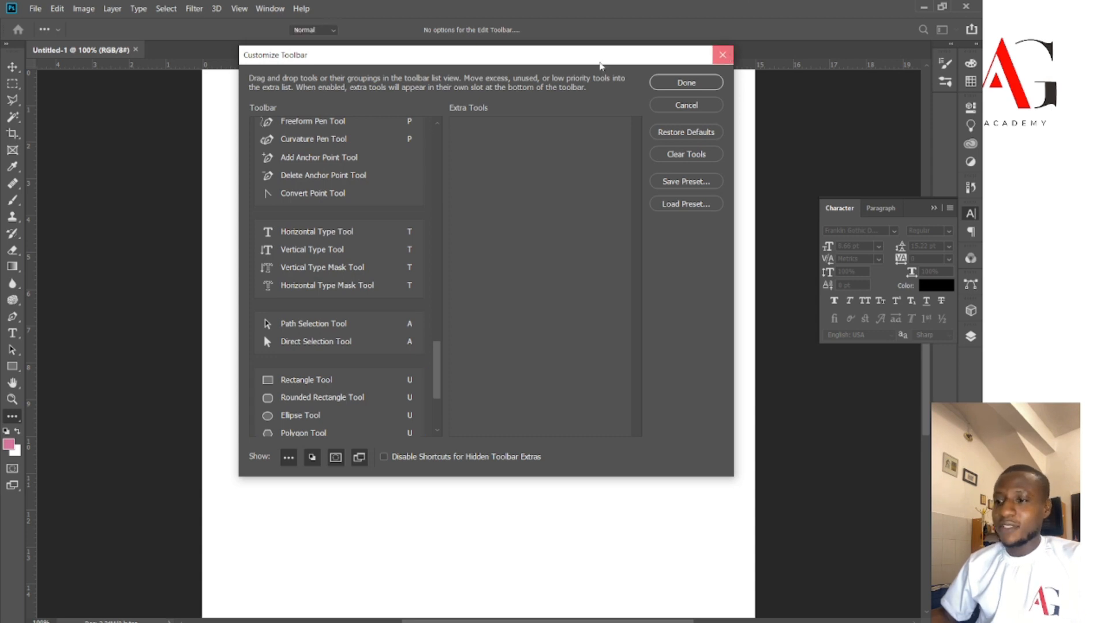
{"action": "left_click", "coordinate": [723, 55]}
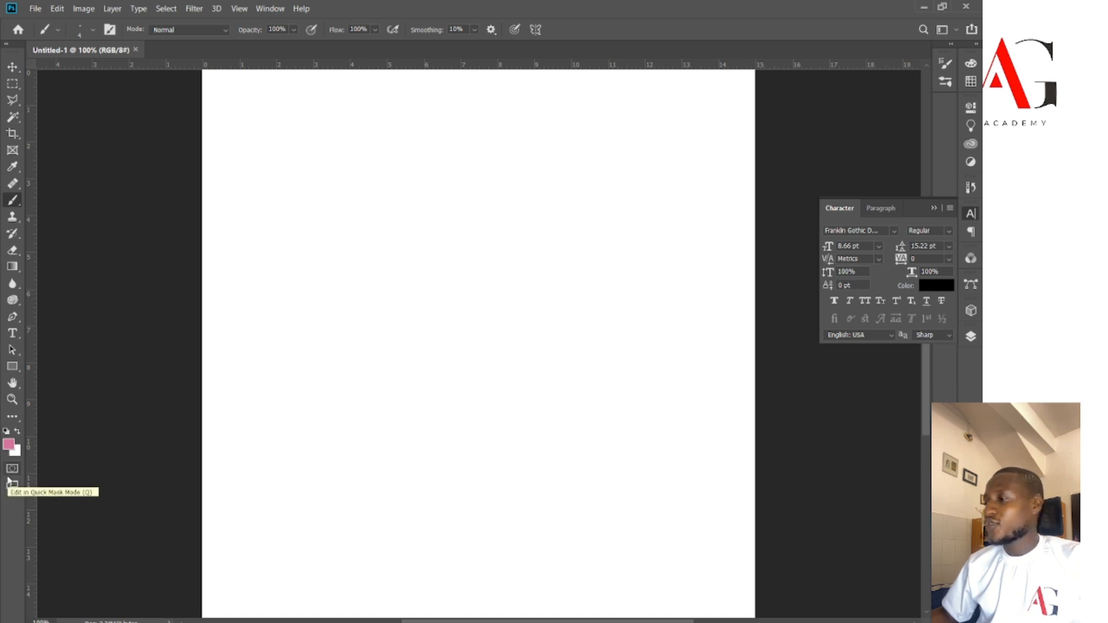
- Review the commands offered under the main categories from File and Edit through Layer, Select and View to Help
{"action": "left_click", "coordinate": [42, 7]}
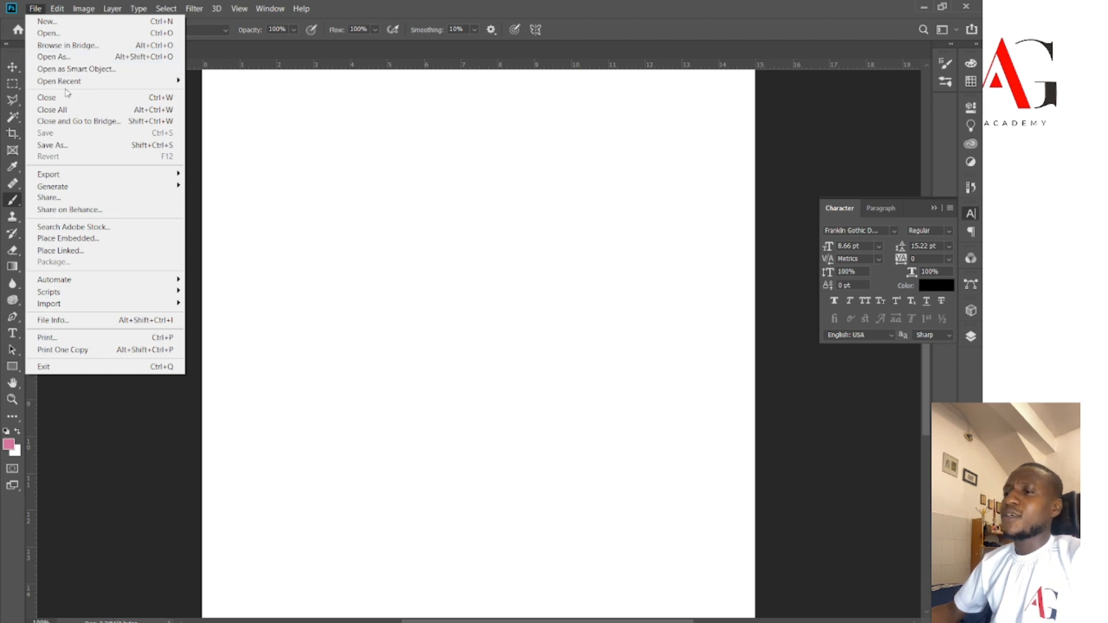
{"action": "mouse_move", "coordinate": [96, 282]}
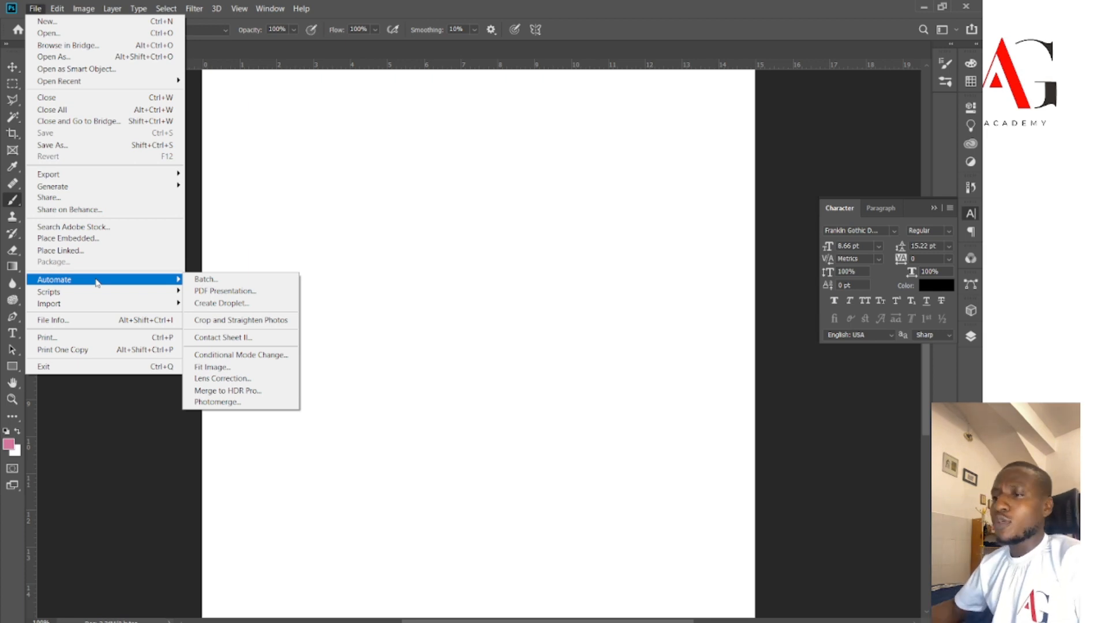
{"action": "mouse_move", "coordinate": [58, 10]}
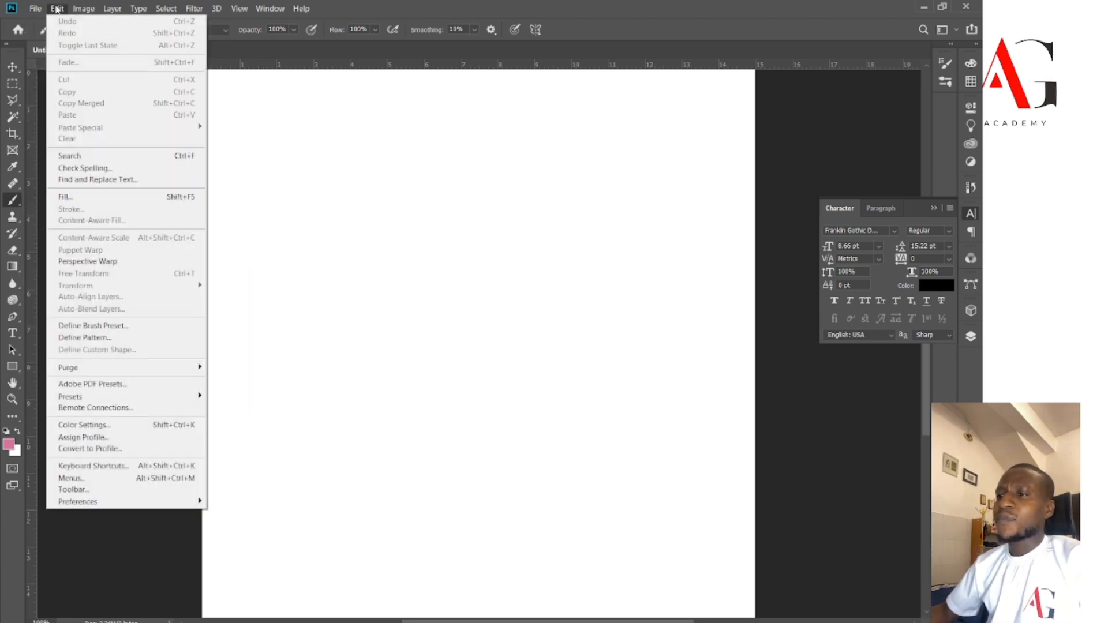
{"action": "left_click", "coordinate": [57, 8]}
{"action": "left_click", "coordinate": [112, 9]}
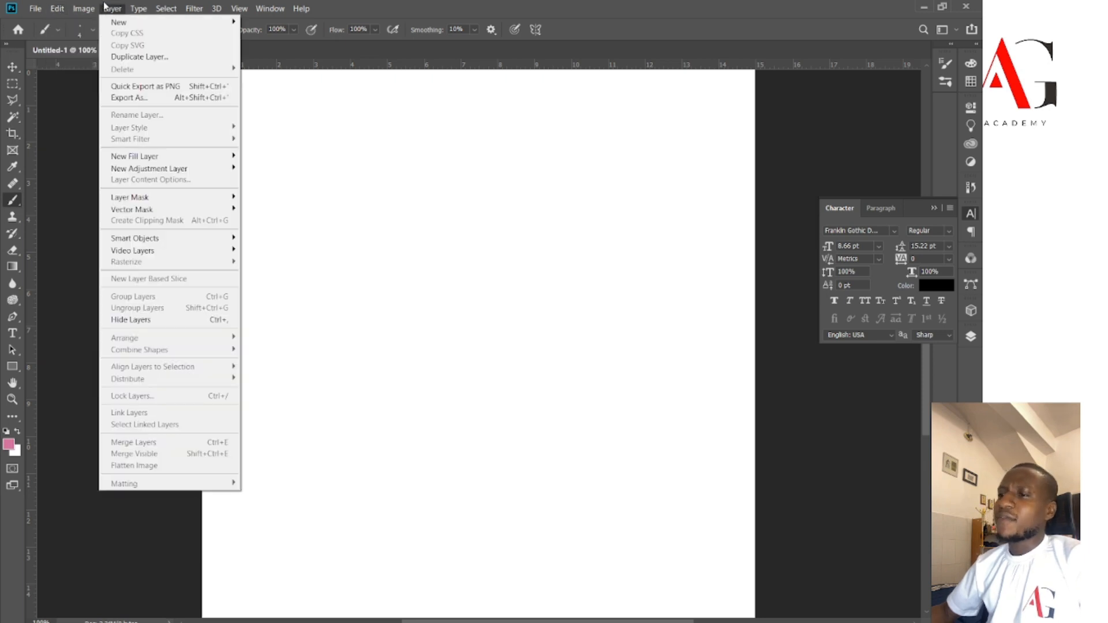
{"action": "left_click", "coordinate": [87, 7]}
{"action": "left_click", "coordinate": [112, 9]}
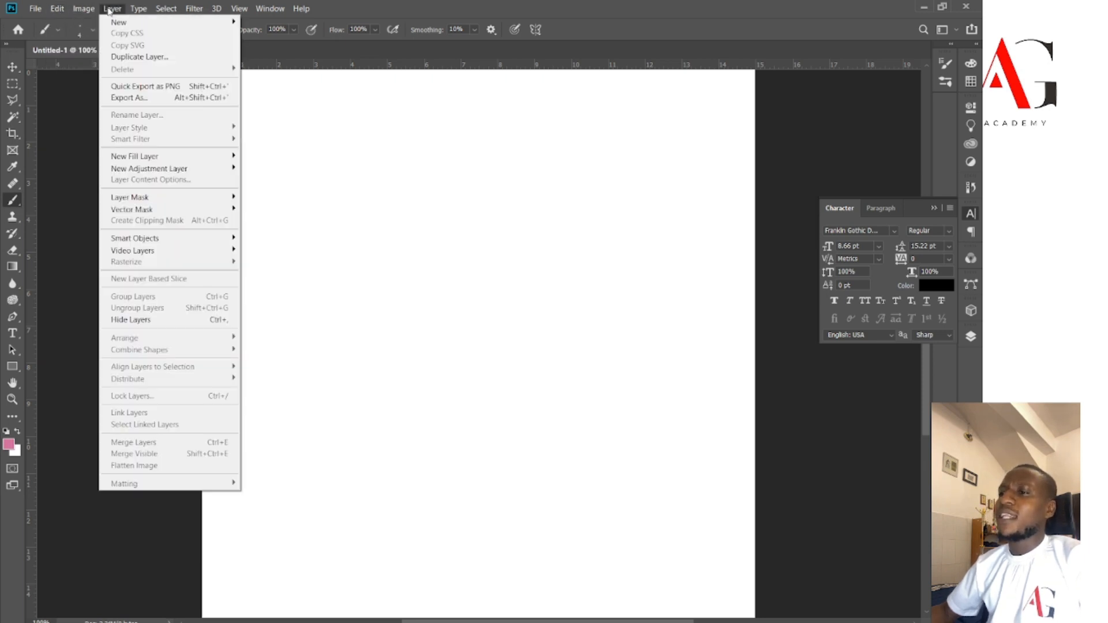
{"action": "mouse_move", "coordinate": [131, 11]}
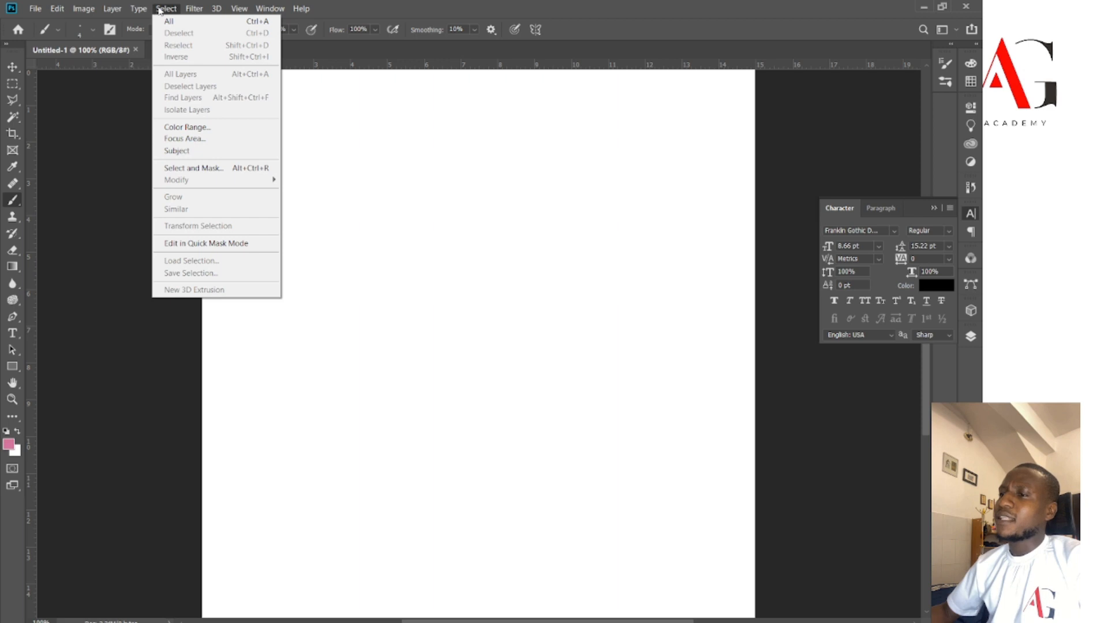
{"action": "left_click", "coordinate": [195, 9]}
{"action": "left_click", "coordinate": [239, 9]}
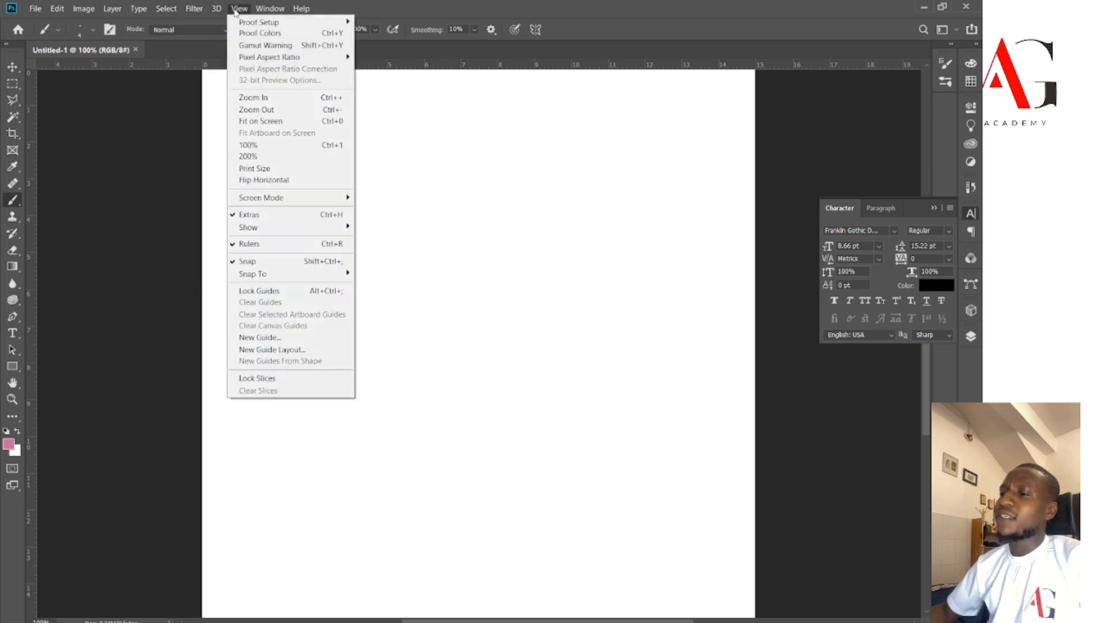
{"action": "mouse_move", "coordinate": [302, 7]}
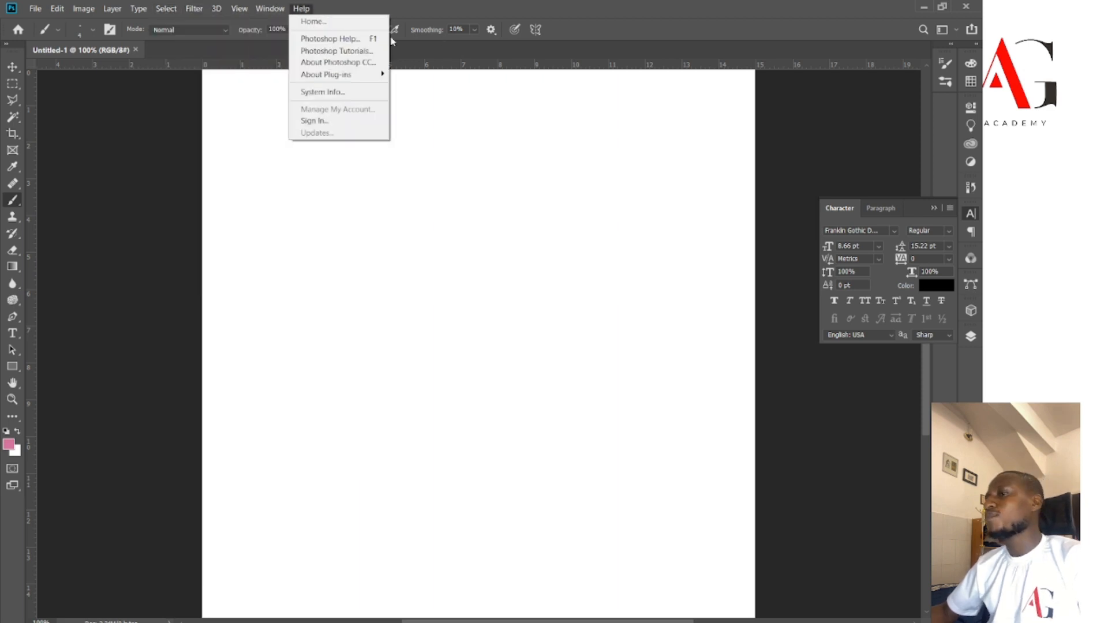
{"action": "left_click", "coordinate": [395, 332]}
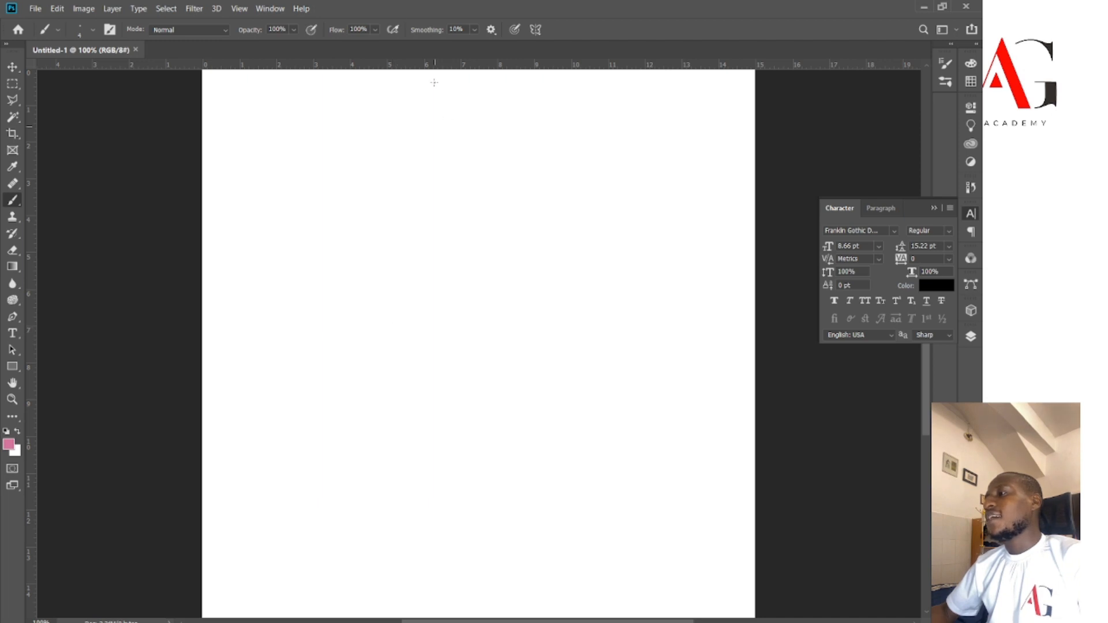
- Dock the Character and Paragraph panel group as an expanded column at the outer edge of the workspace
{"action": "left_click_drag", "start_coordinate": [923, 208], "coordinate": [981, 58]}
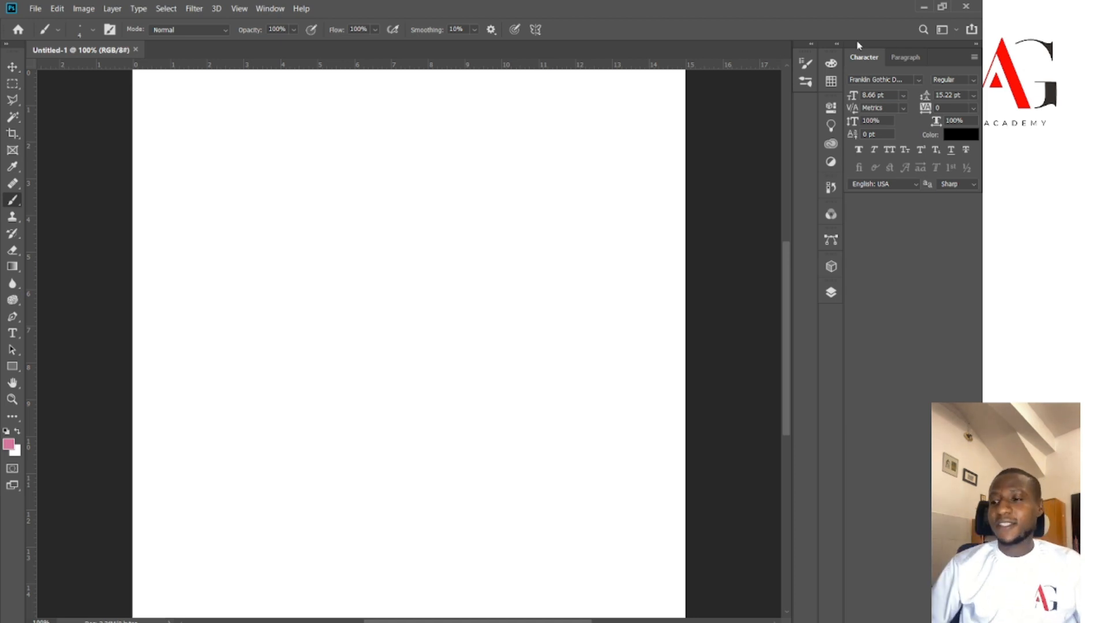
- Use the Zoom tool to reduce the canvas view to 66.7% and enlarge it back to 100%
{"action": "left_click", "coordinate": [12, 400]}
{"action": "left_click", "coordinate": [337, 261]}
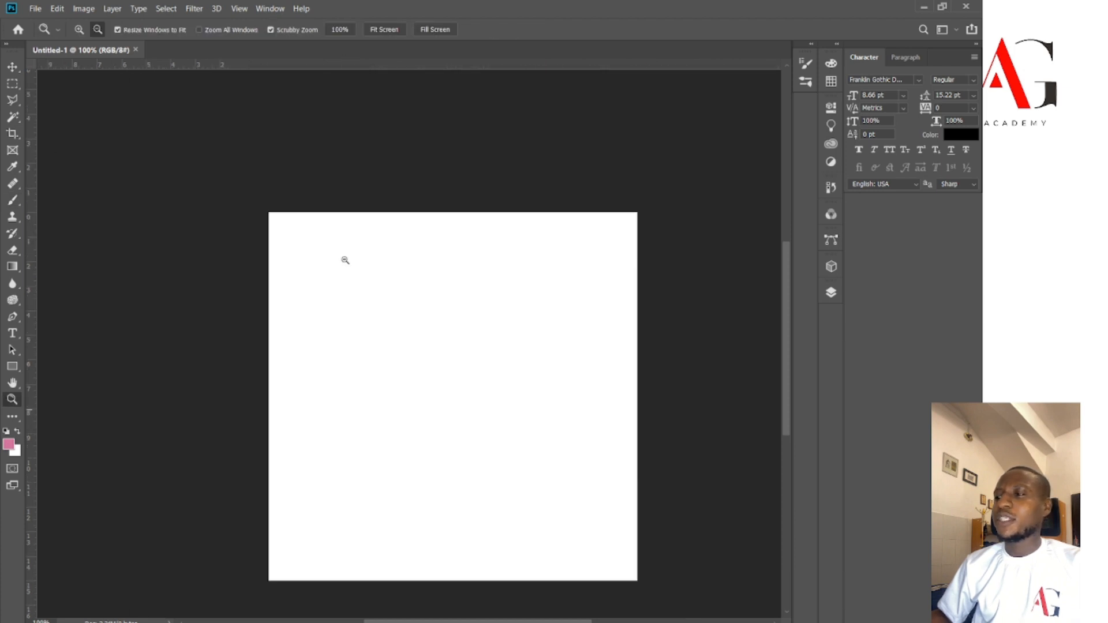
{"action": "left_click", "coordinate": [80, 30]}
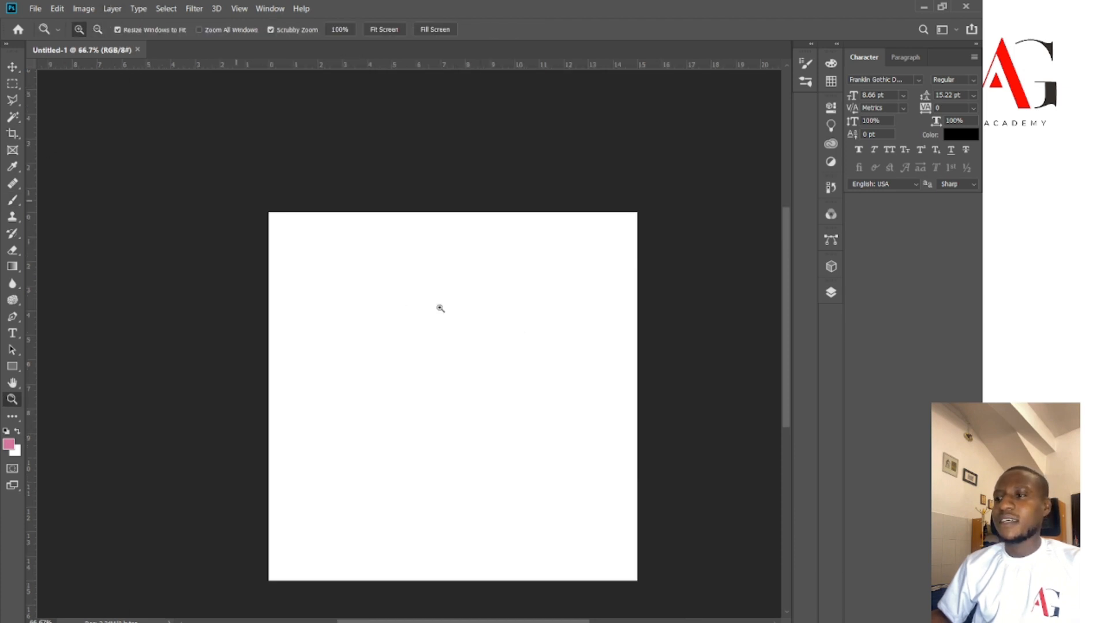
{"action": "left_click", "coordinate": [443, 369]}
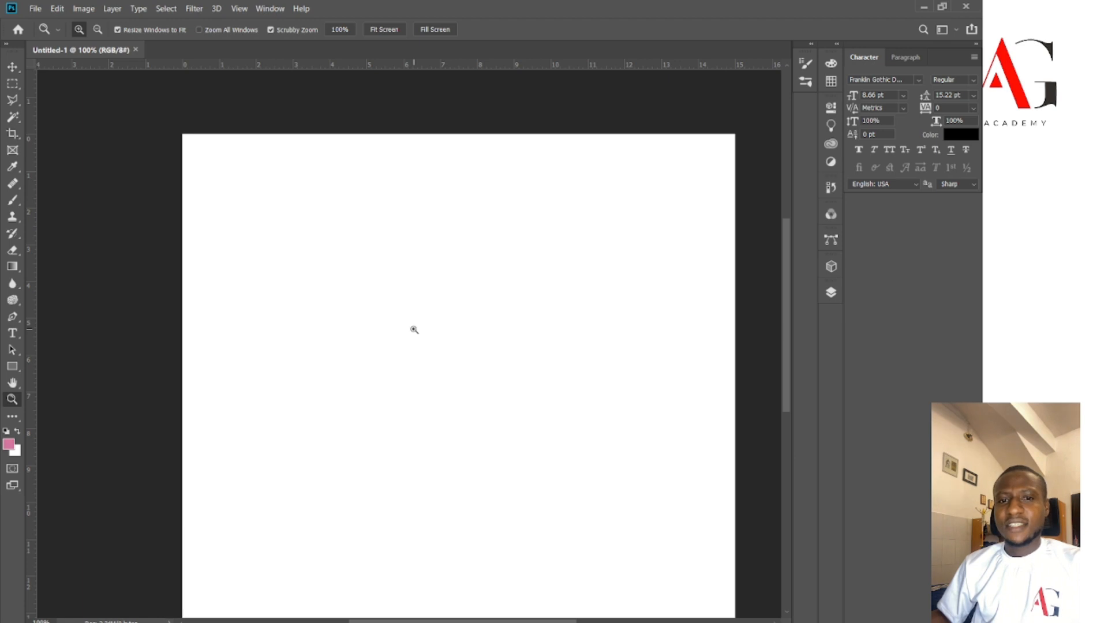
{"action": "scroll", "coordinate": [594, 427], "scroll_direction": "down", "scroll_amount": 2}
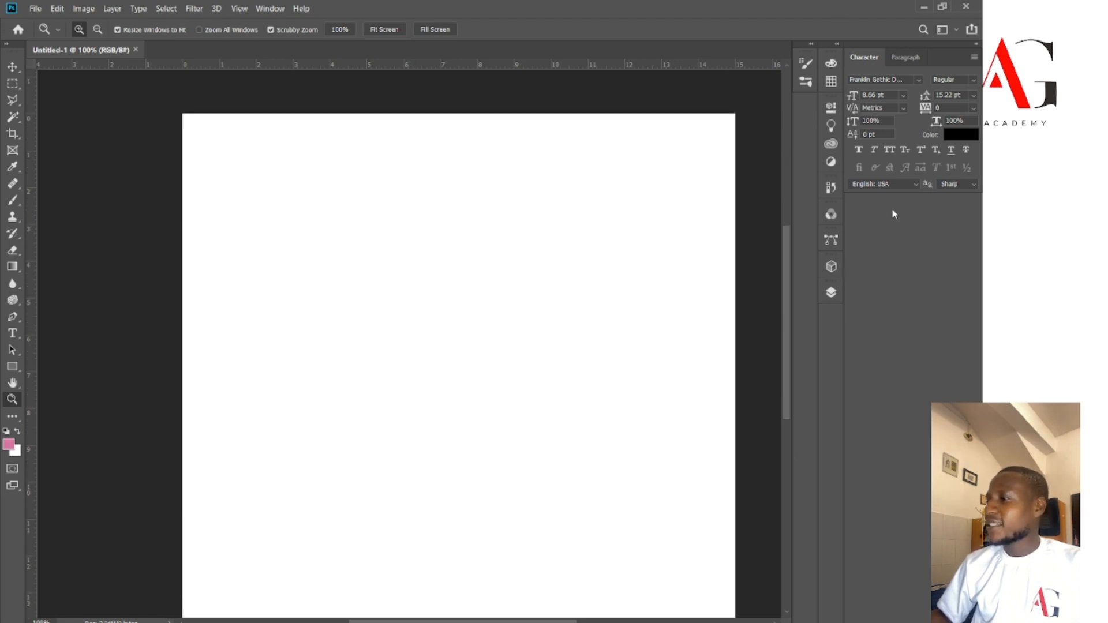
- Detach the brush panels and the Color and Swatches panels as floating groups, docking the document window back as a tab
{"action": "mouse_move", "coordinate": [802, 49]}
{"action": "left_mouse_down"}
{"action": "mouse_move", "coordinate": [937, 267]}
{"action": "mouse_move", "coordinate": [812, 70]}
{"action": "mouse_move", "coordinate": [924, 236]}
{"action": "left_mouse_up"}
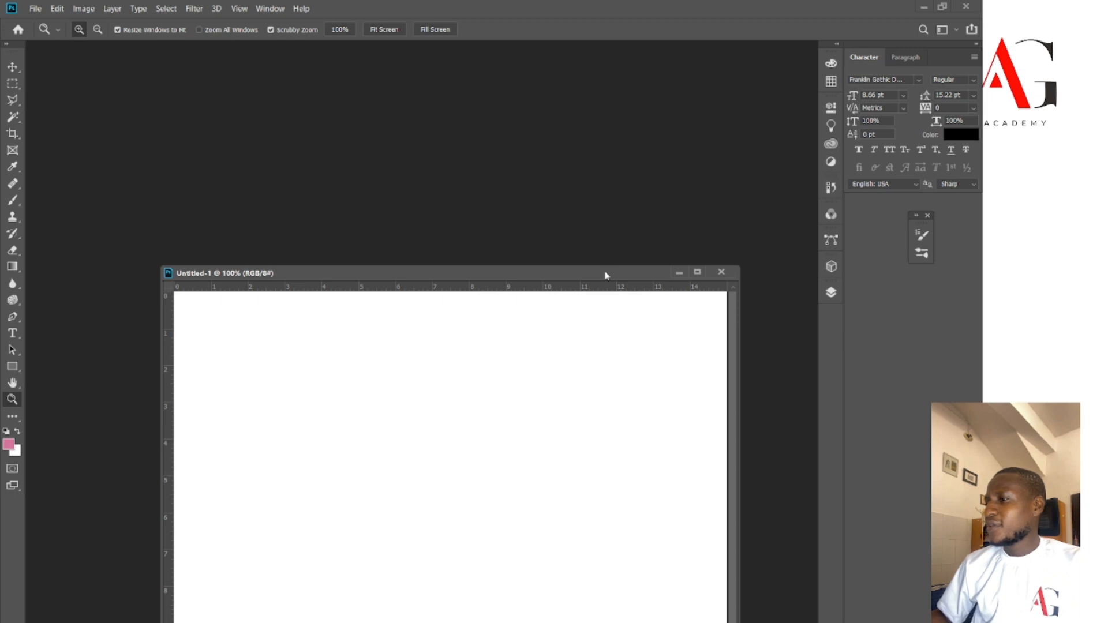
{"action": "left_click_drag", "start_coordinate": [584, 274], "coordinate": [453, 45]}
{"action": "left_click_drag", "start_coordinate": [829, 60], "coordinate": [948, 166]}
{"action": "left_click_drag", "start_coordinate": [954, 299], "coordinate": [956, 300]}
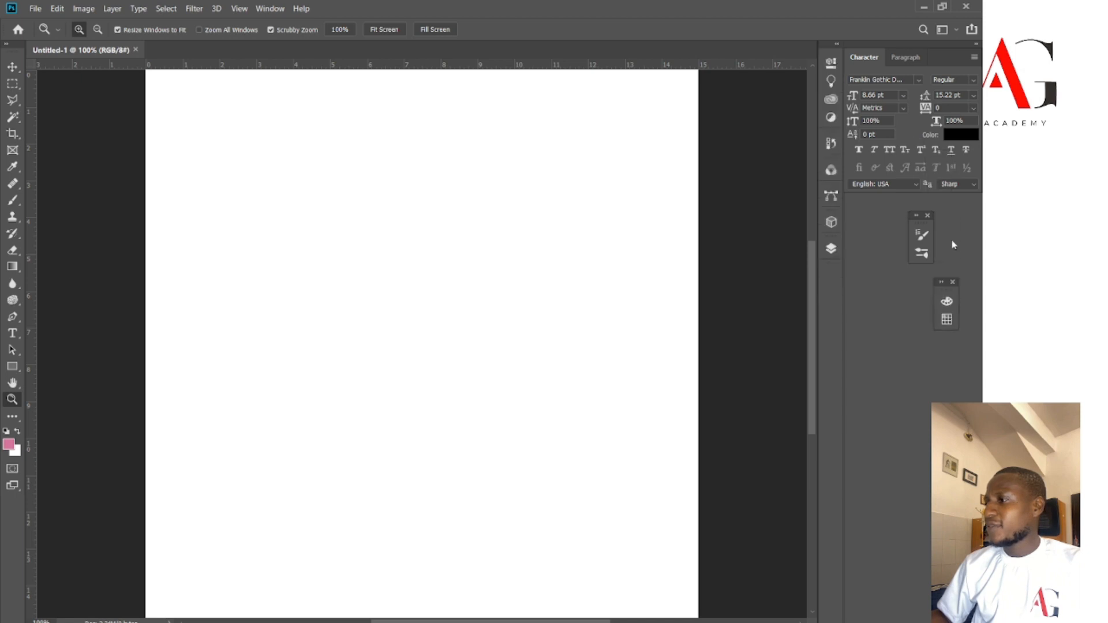
- Collapse the Character and Paragraph column to icons and dock the floating brush panel group beneath them
{"action": "left_click", "coordinate": [976, 44]}
{"action": "mouse_move", "coordinate": [964, 49]}
{"action": "left_mouse_down"}
{"action": "mouse_move", "coordinate": [969, 81]}
{"action": "mouse_move", "coordinate": [966, 49]}
{"action": "left_mouse_up"}
{"action": "left_click_drag", "start_coordinate": [917, 225], "coordinate": [975, 108]}
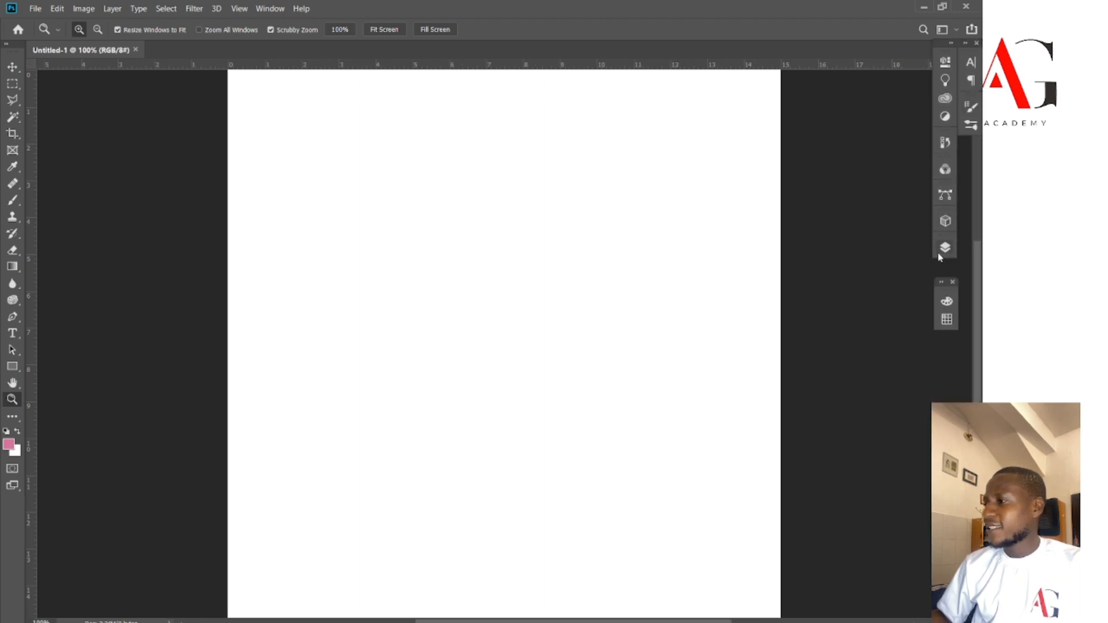
- Dock all remaining panel groups, from Color and Swatches through Layers, beneath the brush icons in the outer column and expand the Layers panel
{"action": "left_click_drag", "start_coordinate": [941, 288], "coordinate": [974, 138]}
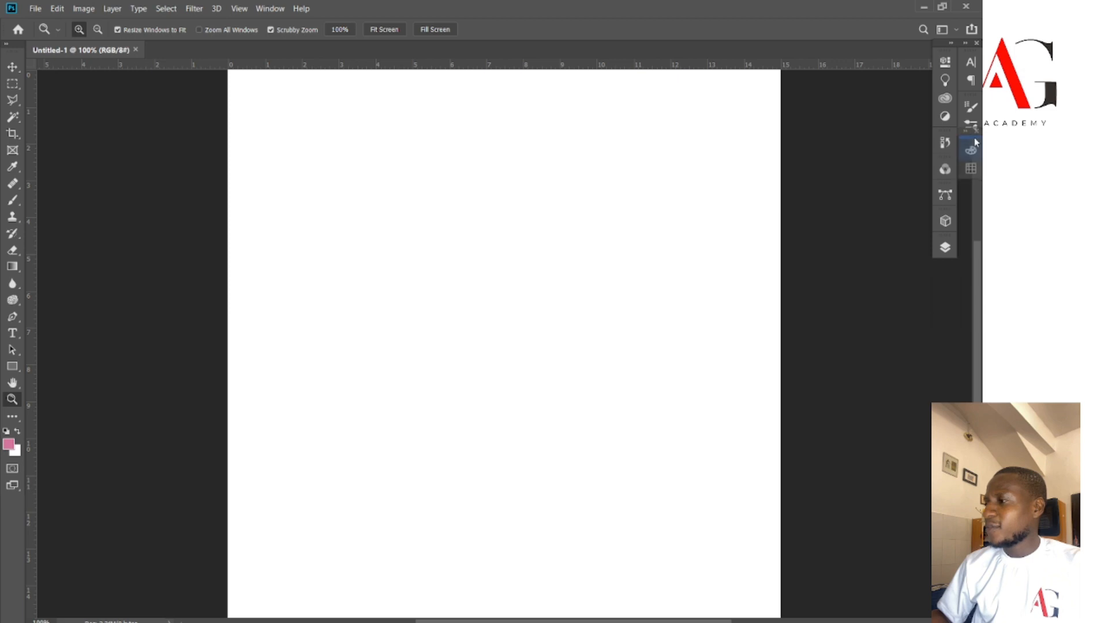
{"action": "left_click_drag", "start_coordinate": [943, 50], "coordinate": [975, 195]}
{"action": "left_click_drag", "start_coordinate": [950, 62], "coordinate": [975, 285]}
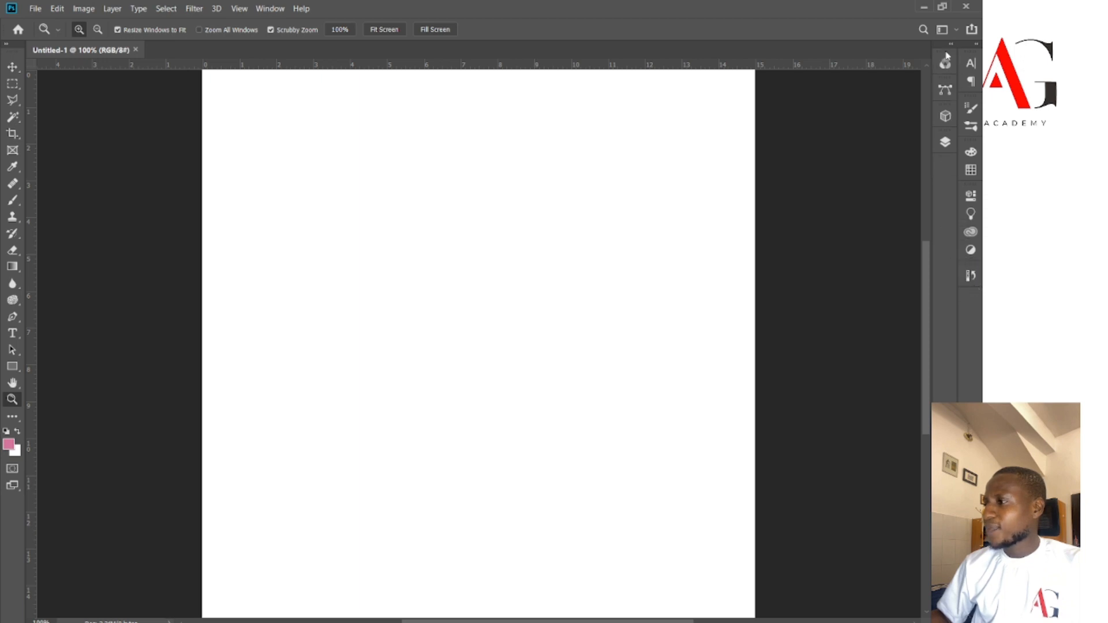
{"action": "left_click_drag", "start_coordinate": [946, 55], "coordinate": [969, 308]}
{"action": "left_click_drag", "start_coordinate": [949, 87], "coordinate": [970, 325]}
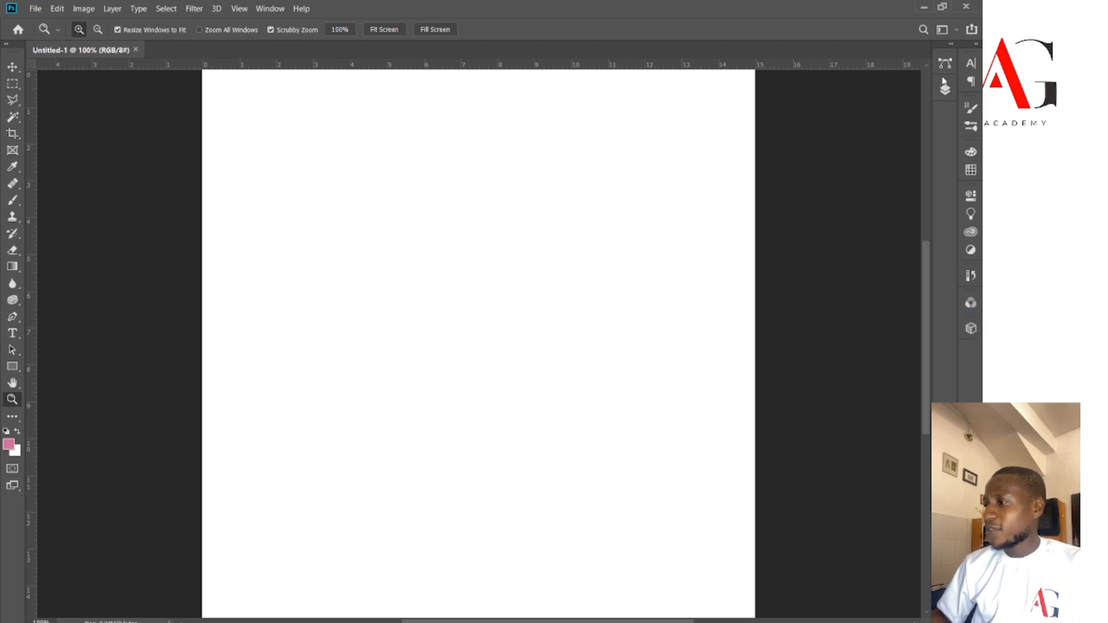
{"action": "left_click_drag", "start_coordinate": [945, 63], "coordinate": [970, 356]}
{"action": "left_click_drag", "start_coordinate": [942, 59], "coordinate": [965, 368]}
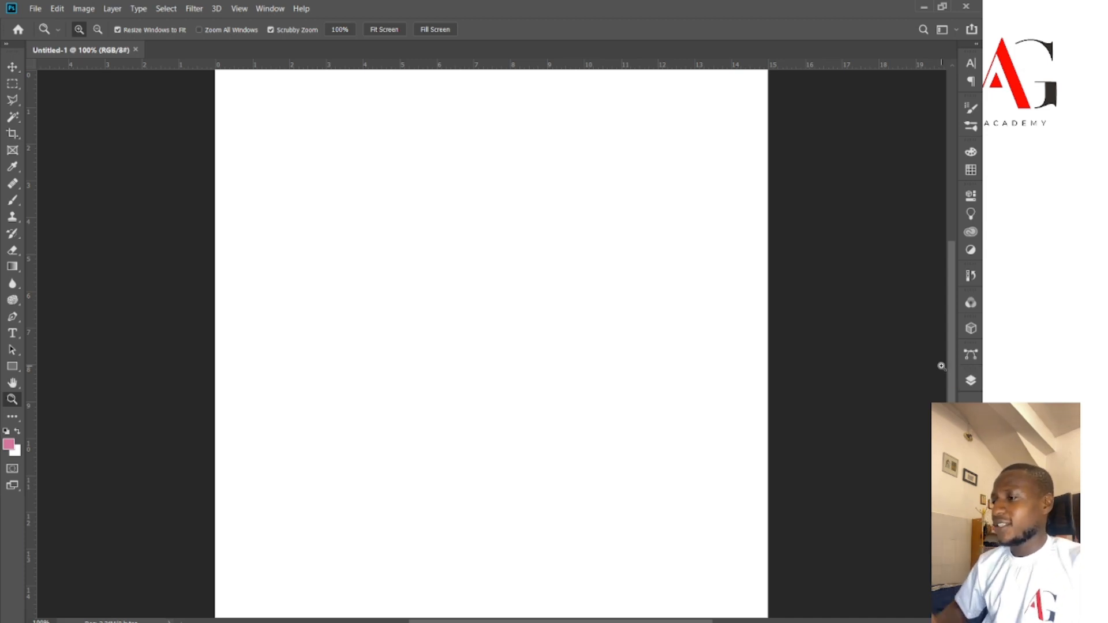
{"action": "scroll", "coordinate": [829, 342], "scroll_direction": "up", "scroll_amount": 2}
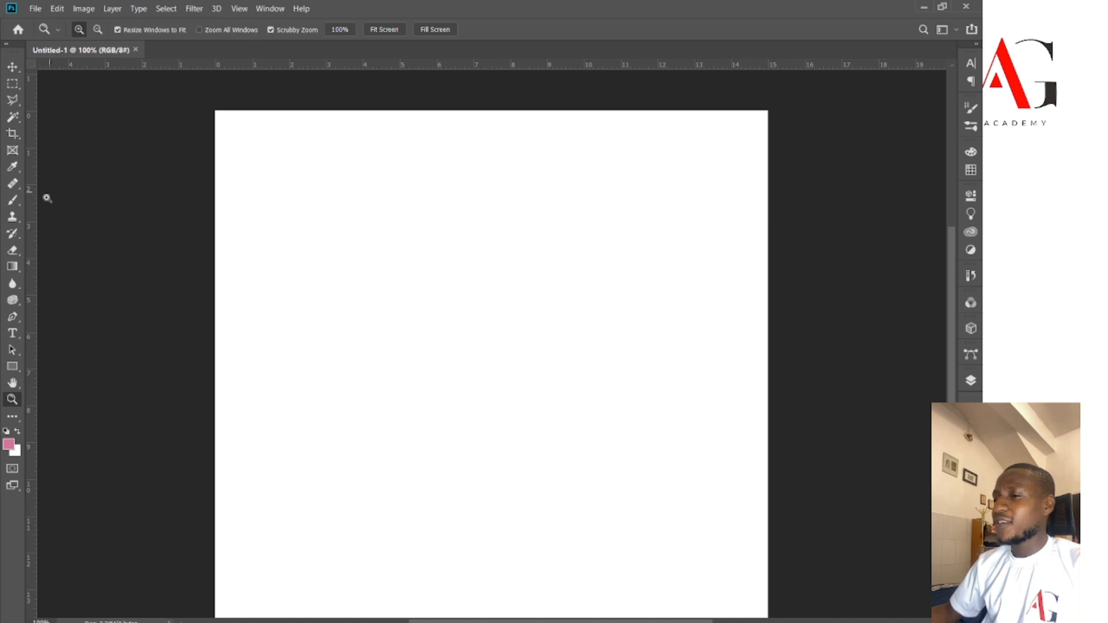
{"action": "left_click", "coordinate": [970, 383]}
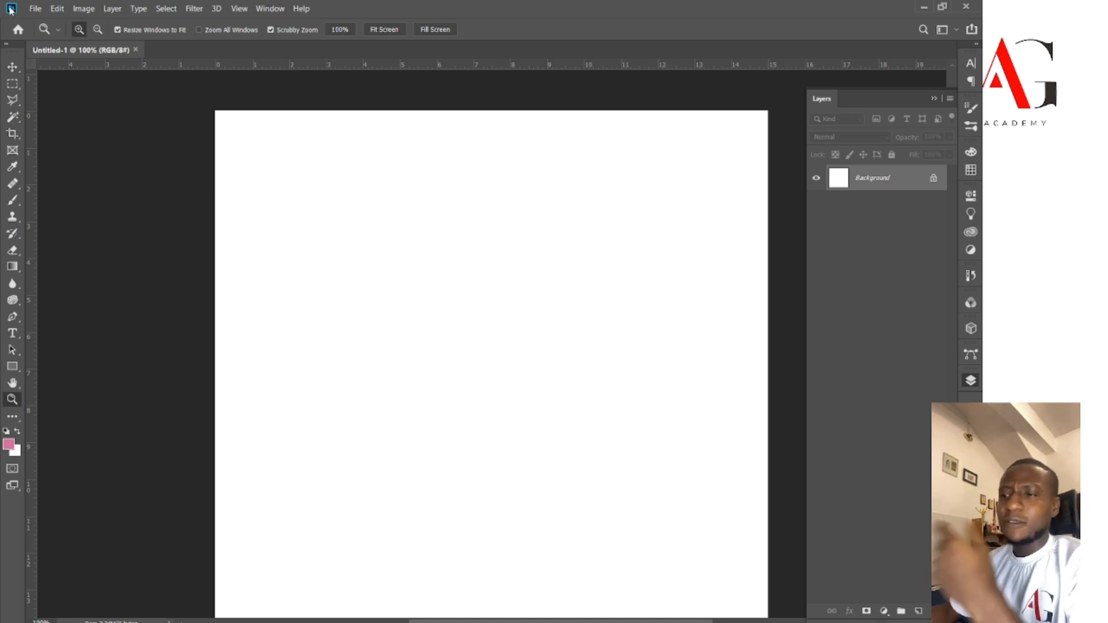
- Start saving the document as a JPEG in the Downloads folder with the file name wORK 1
{"action": "left_click", "coordinate": [32, 9]}
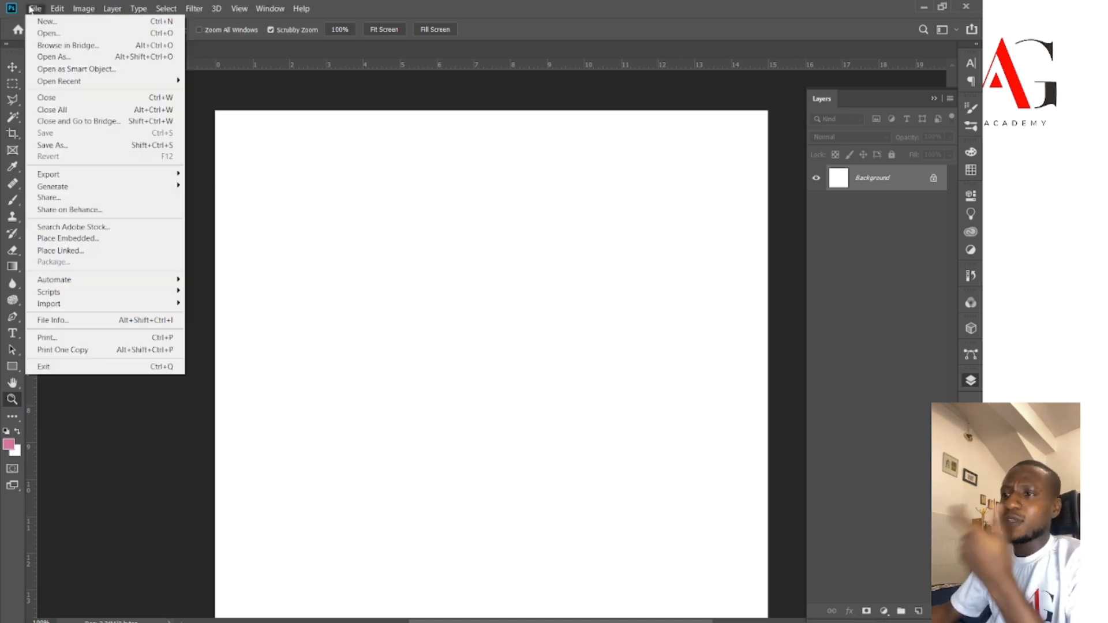
{"action": "left_click", "coordinate": [48, 145]}
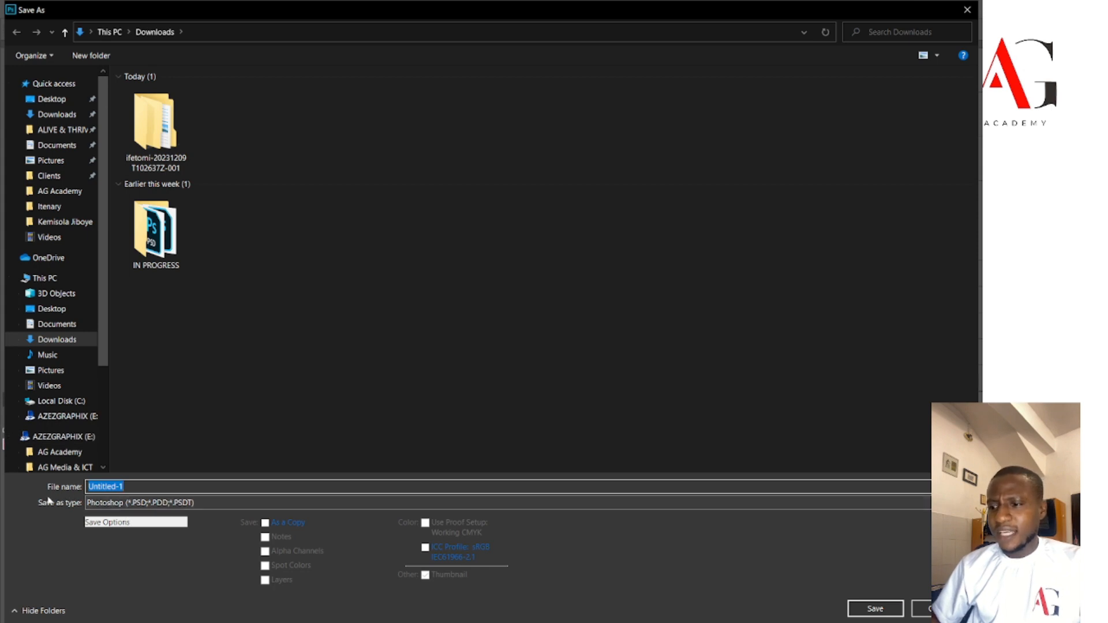
{"action": "left_click", "coordinate": [108, 504]}
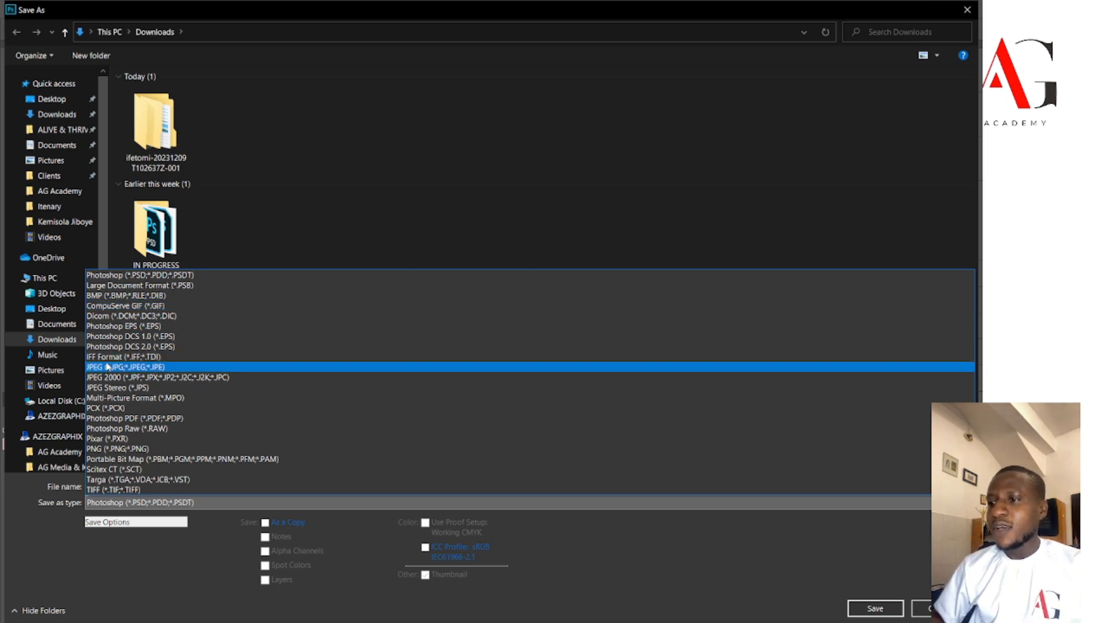
{"action": "left_click", "coordinate": [107, 367]}
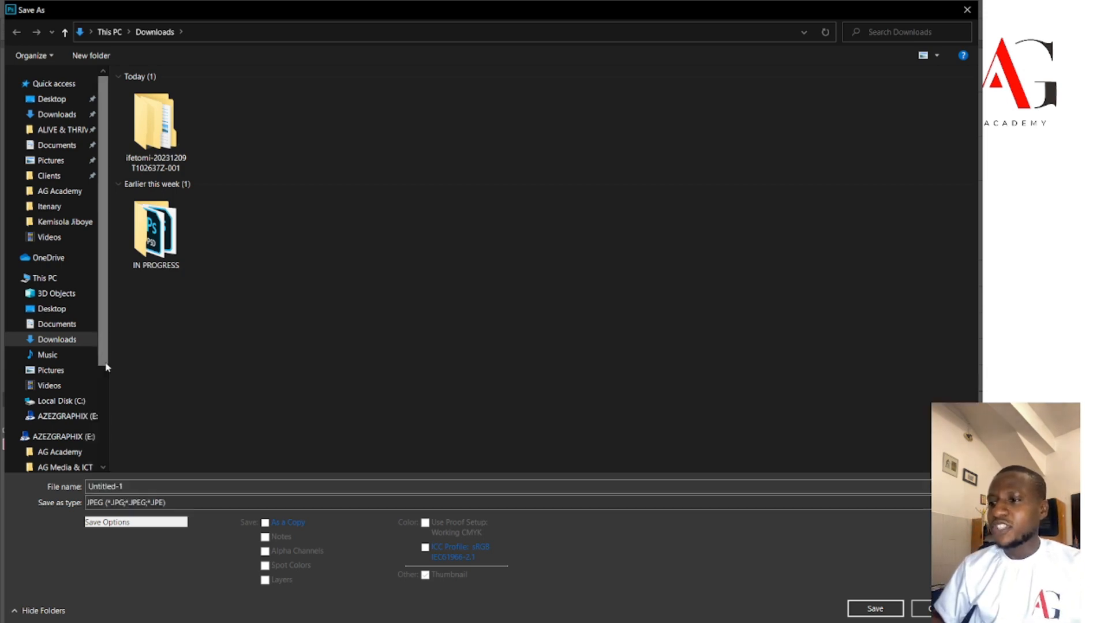
{"action": "left_click", "coordinate": [54, 118]}
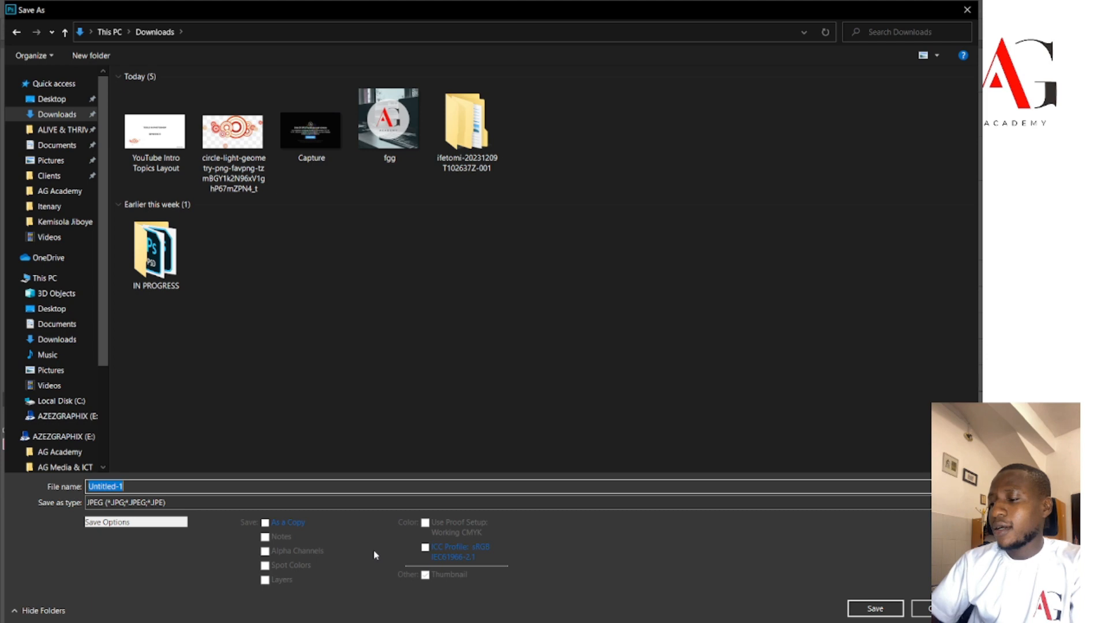
{"action": "type", "text": "wORK"}
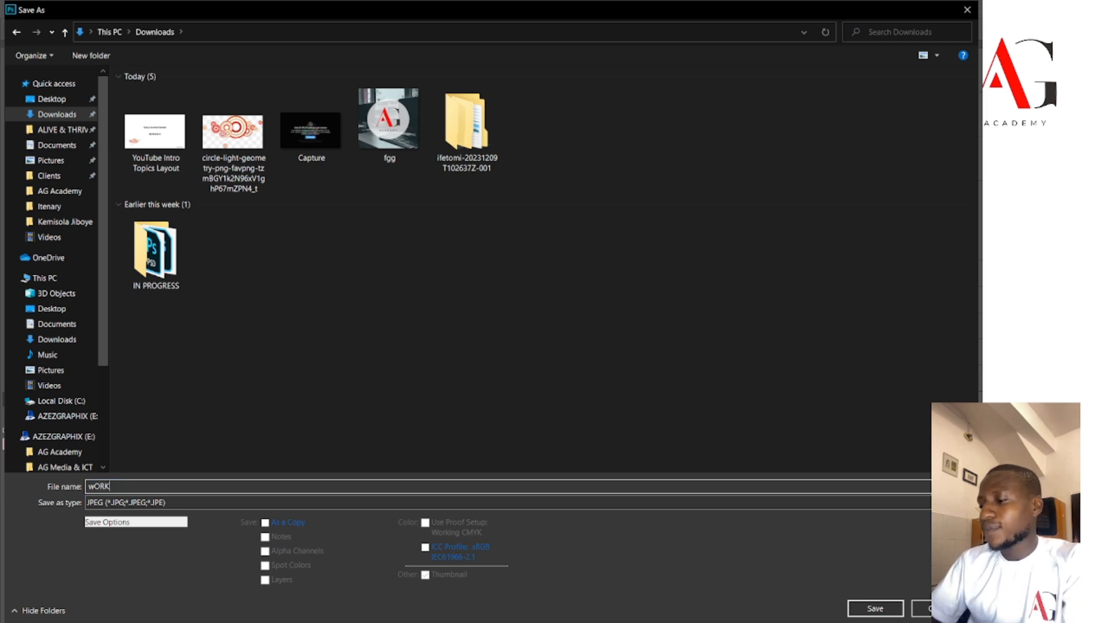
{"action": "type", "text": " 1"}
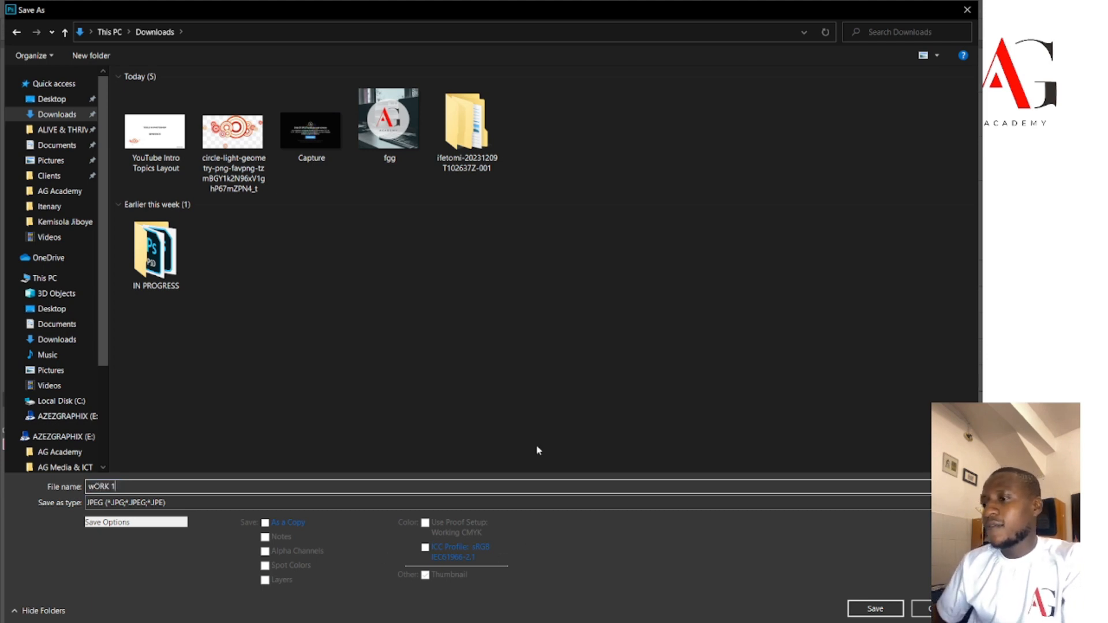
- Create a new folder named 091223 inside Downloads from within the save dialog
{"action": "right_click", "coordinate": [436, 369]}
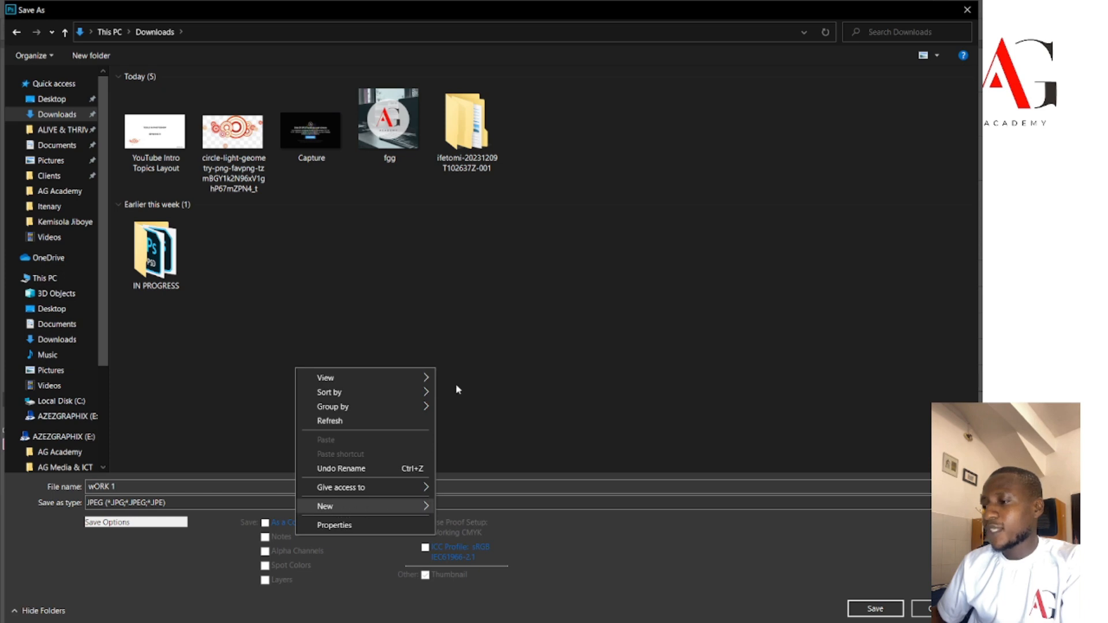
{"action": "mouse_move", "coordinate": [370, 506]}
{"action": "left_click", "coordinate": [481, 300]}
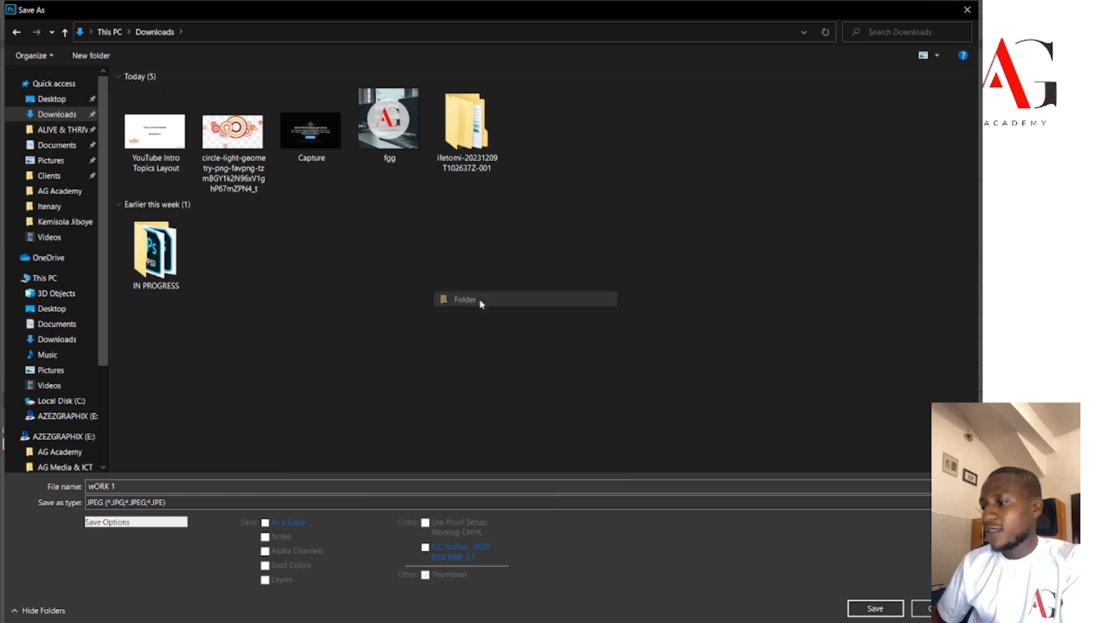
{"action": "type", "text": "09"}
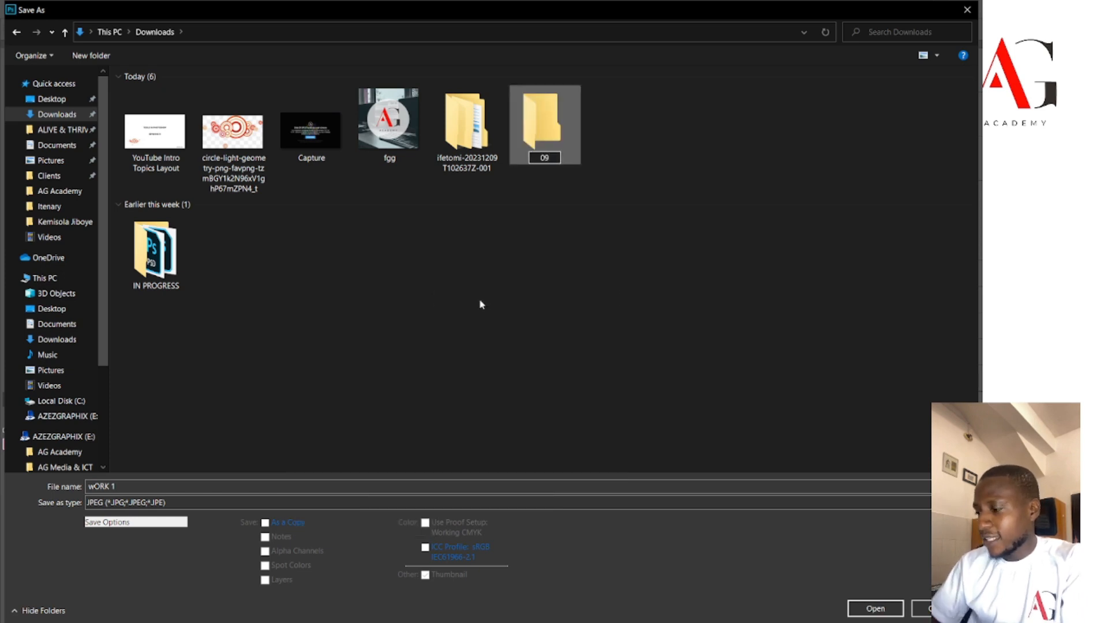
{"action": "type", "text": "12"}
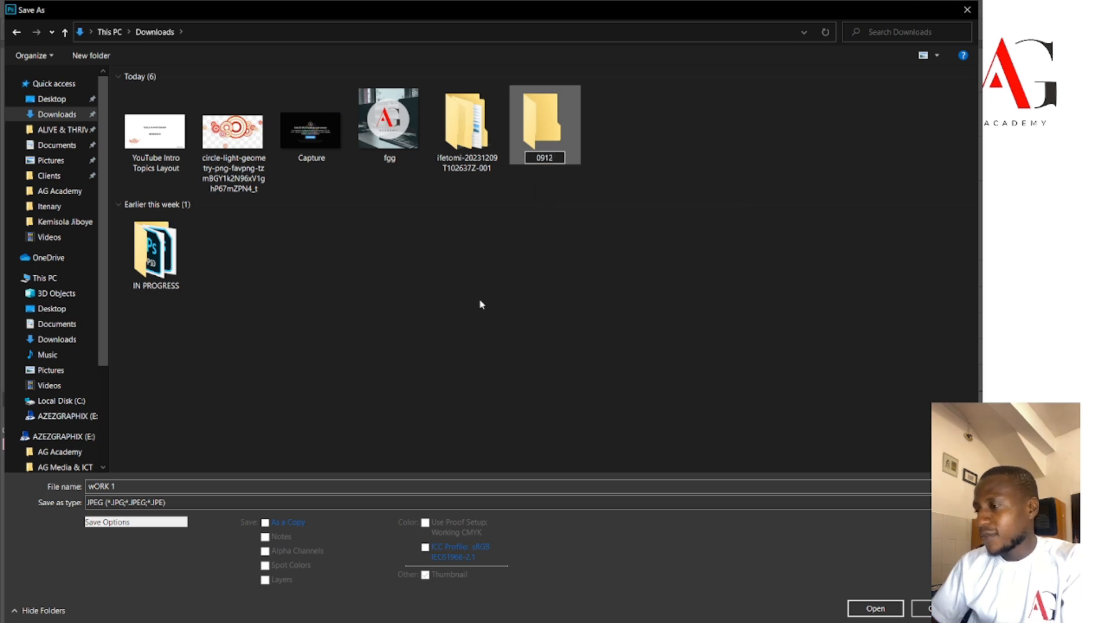
{"action": "type", "text": "20"}
{"action": "key", "text": "BackSpace"}
{"action": "type", "text": "3"}
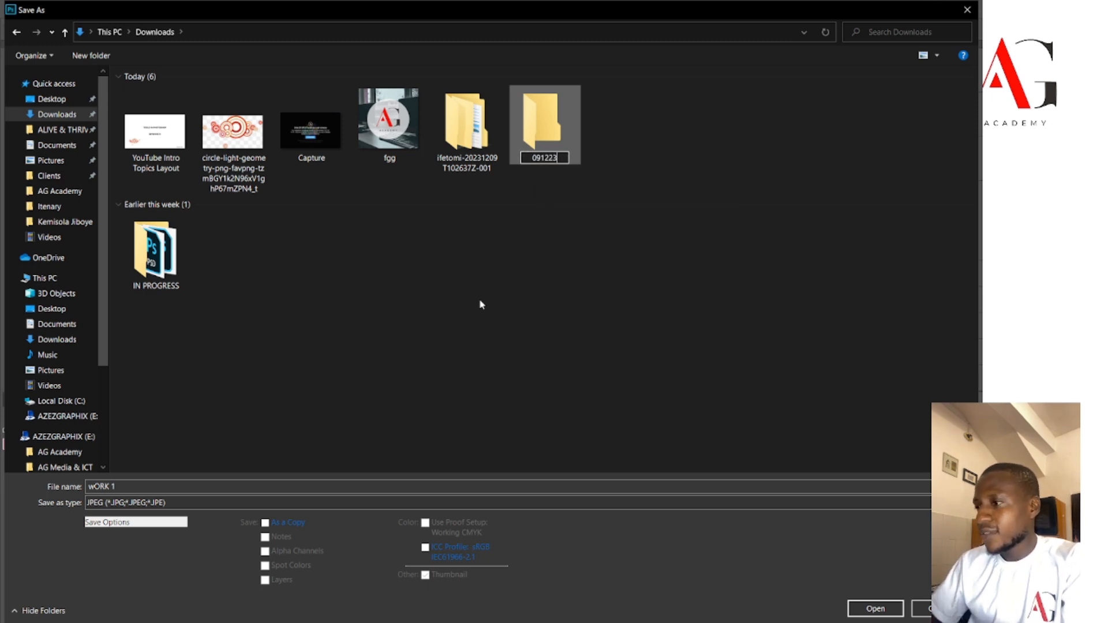
- Save the JPEG into the 091223 folder under the name 1, with maximum quality 12 and the Baseline ("Standard") format
{"action": "double_click", "coordinate": [561, 111]}
{"action": "triple_click", "coordinate": [135, 487]}
{"action": "type", "text": "1"}
{"action": "key", "text": "Return"}
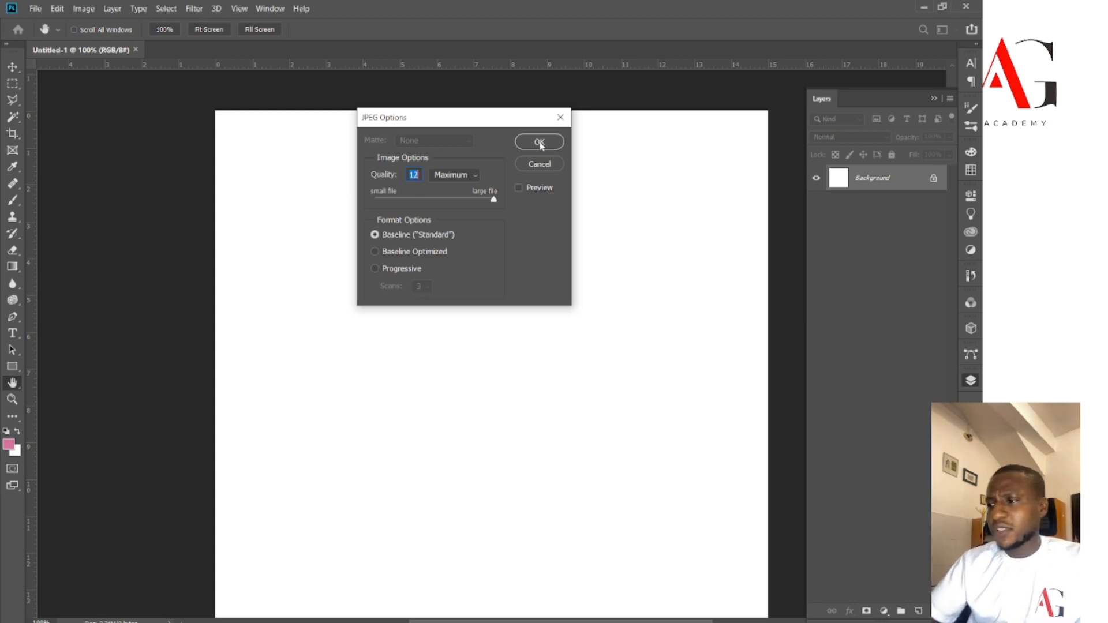
{"action": "left_click", "coordinate": [541, 147]}
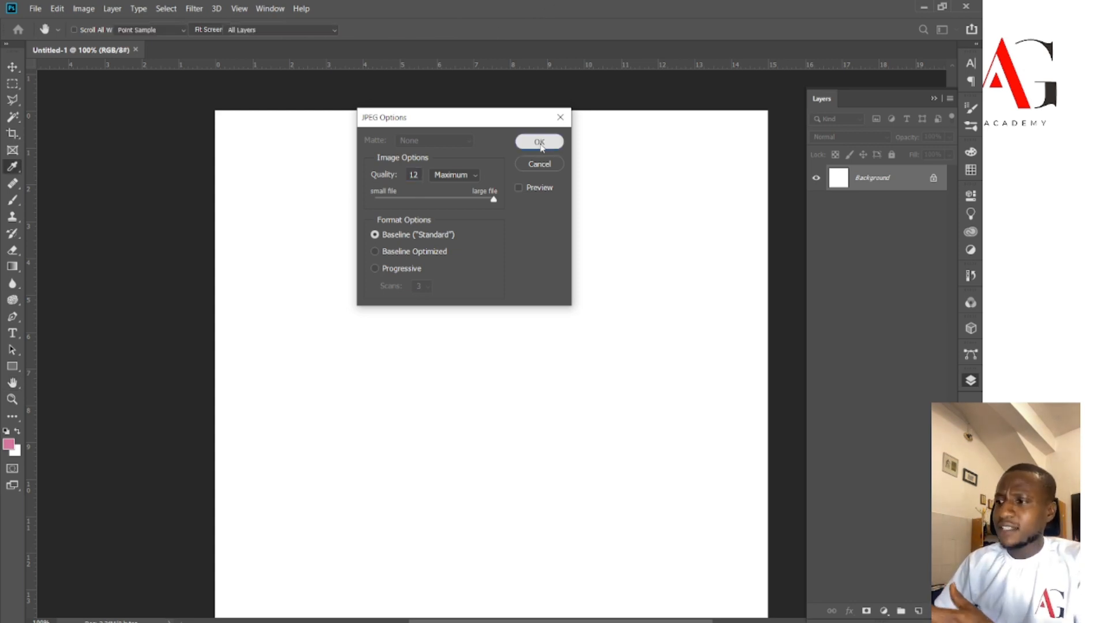
- Switch to File Explorer, preview the saved image 1 in the Downloads folder 091223, and open it in Photoshop
{"action": "left_click", "coordinate": [372, 622]}
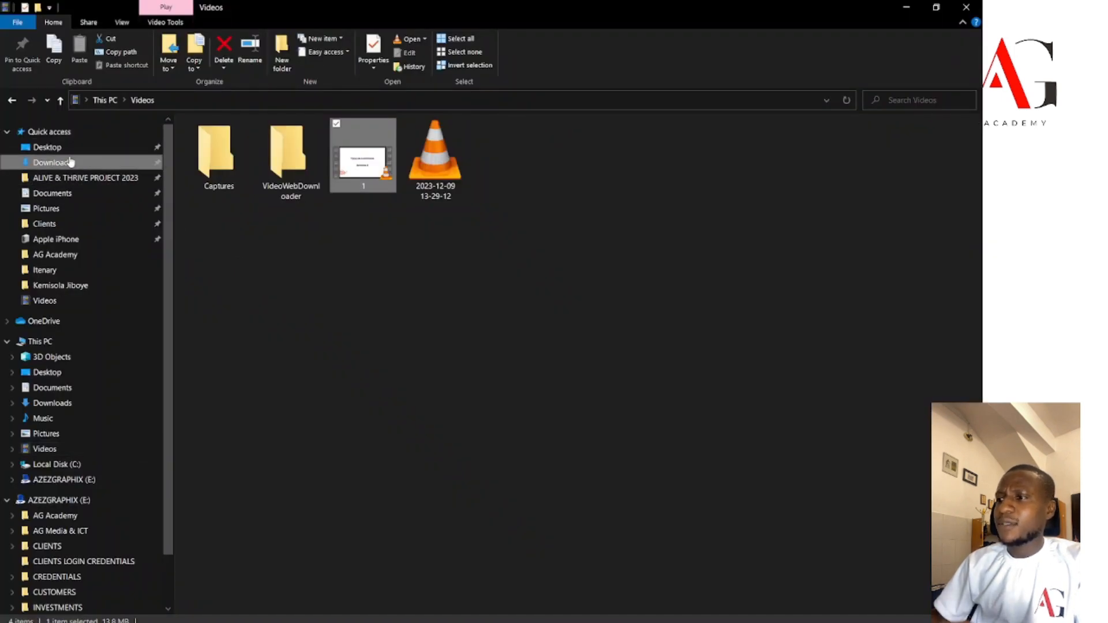
{"action": "left_click", "coordinate": [70, 163]}
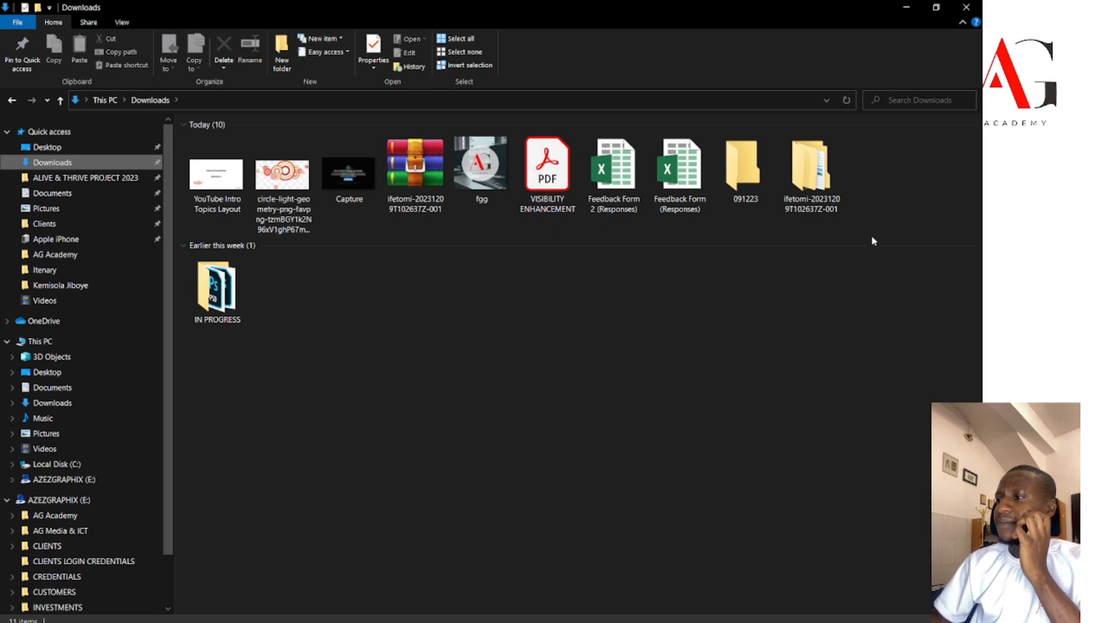
{"action": "left_click", "coordinate": [750, 171]}
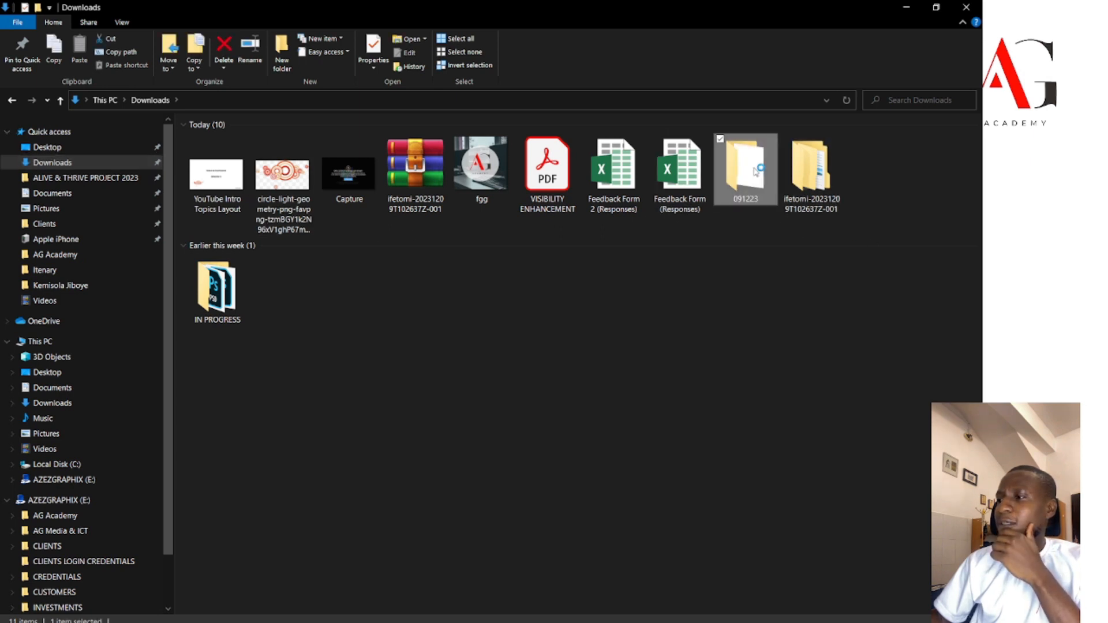
{"action": "double_click", "coordinate": [756, 171]}
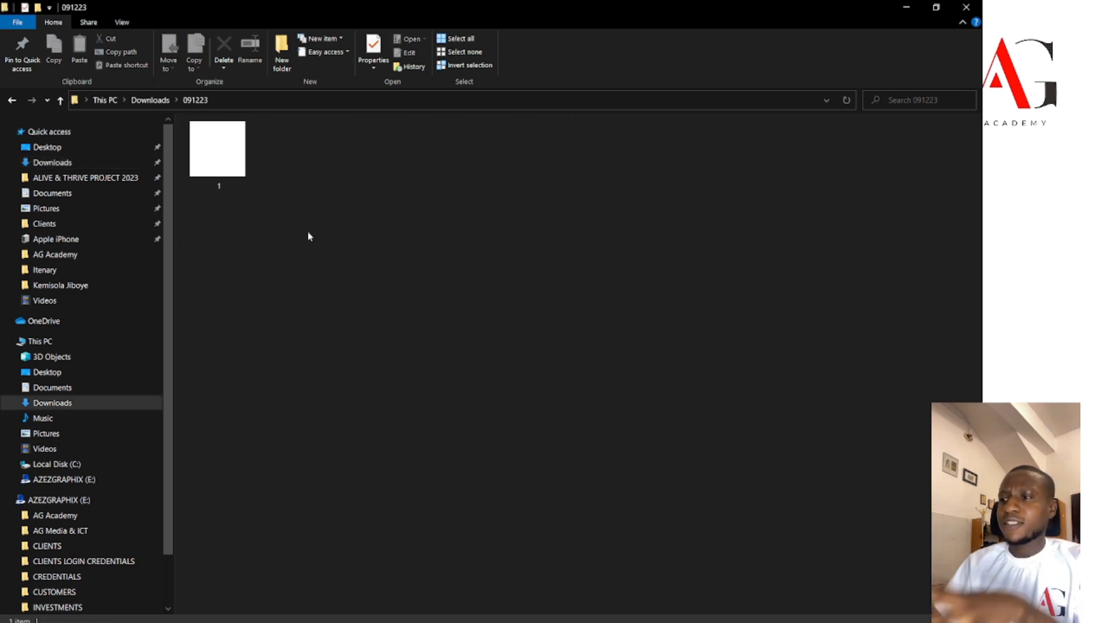
{"action": "double_click", "coordinate": [232, 171]}
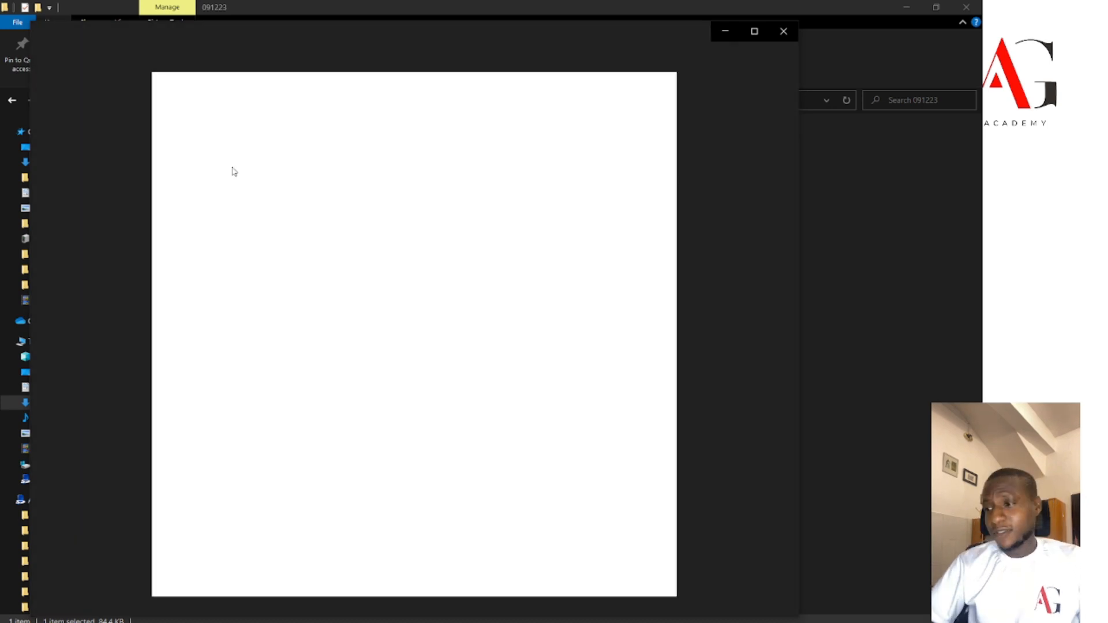
{"action": "left_click", "coordinate": [783, 32]}
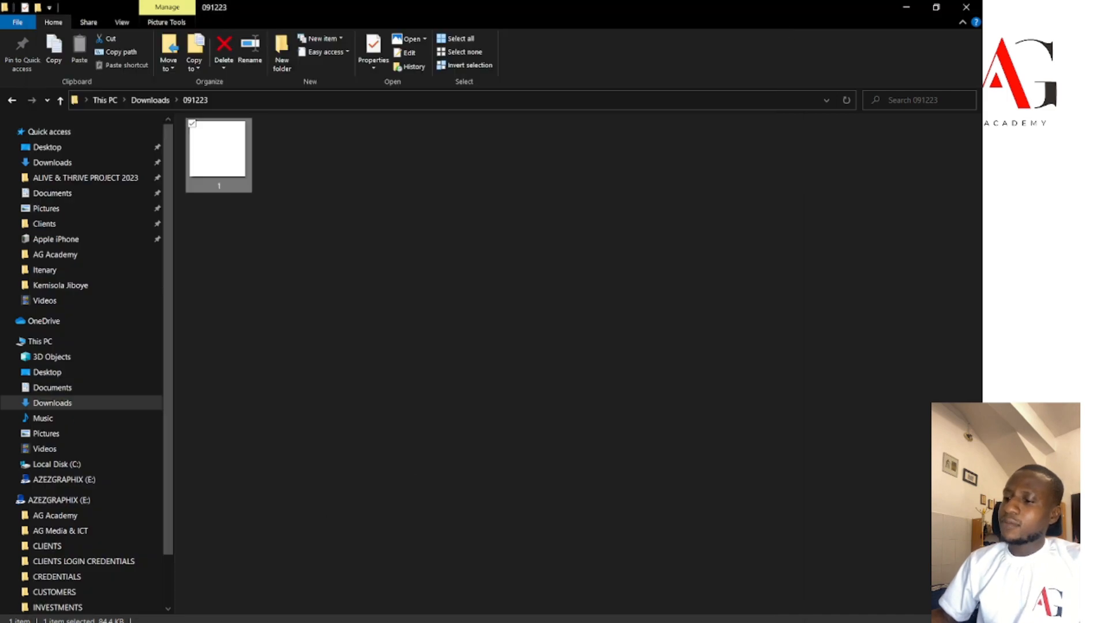
{"action": "left_click_drag", "start_coordinate": [218, 155], "coordinate": [294, 534]}
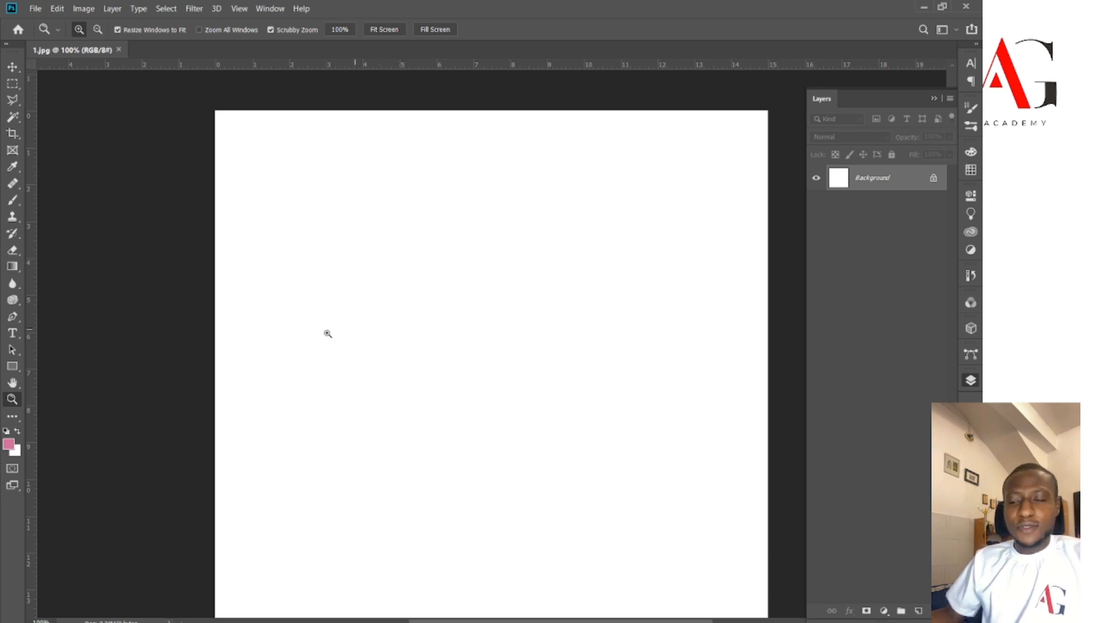
- Set the foreground color to near-black 0c0106 for painting with the Brush tool
{"action": "left_click", "coordinate": [12, 200]}
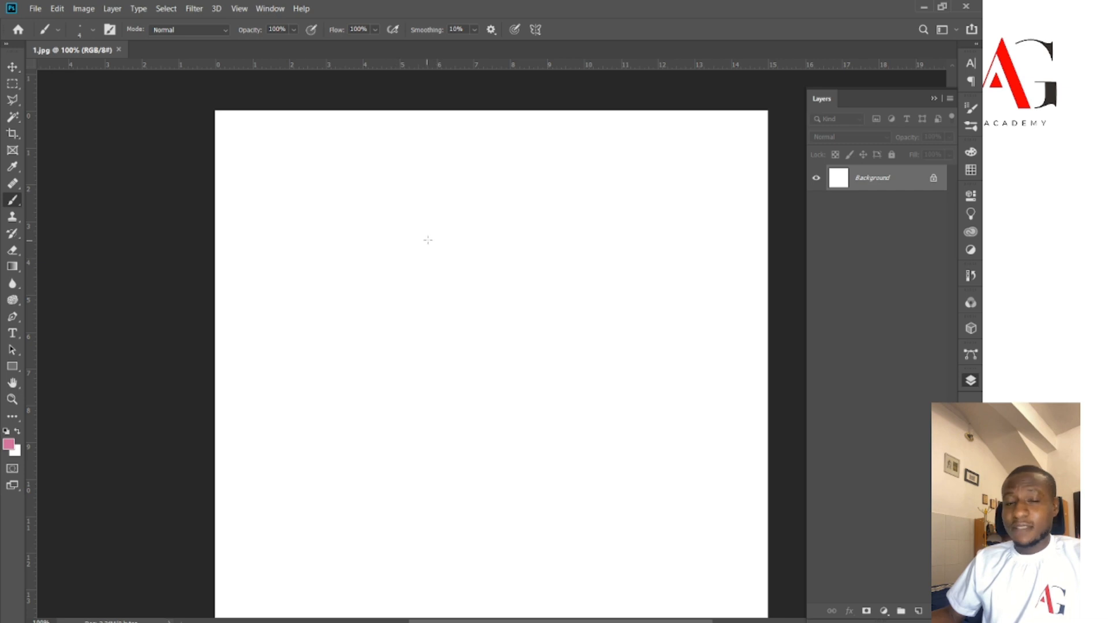
{"action": "left_click", "coordinate": [9, 445]}
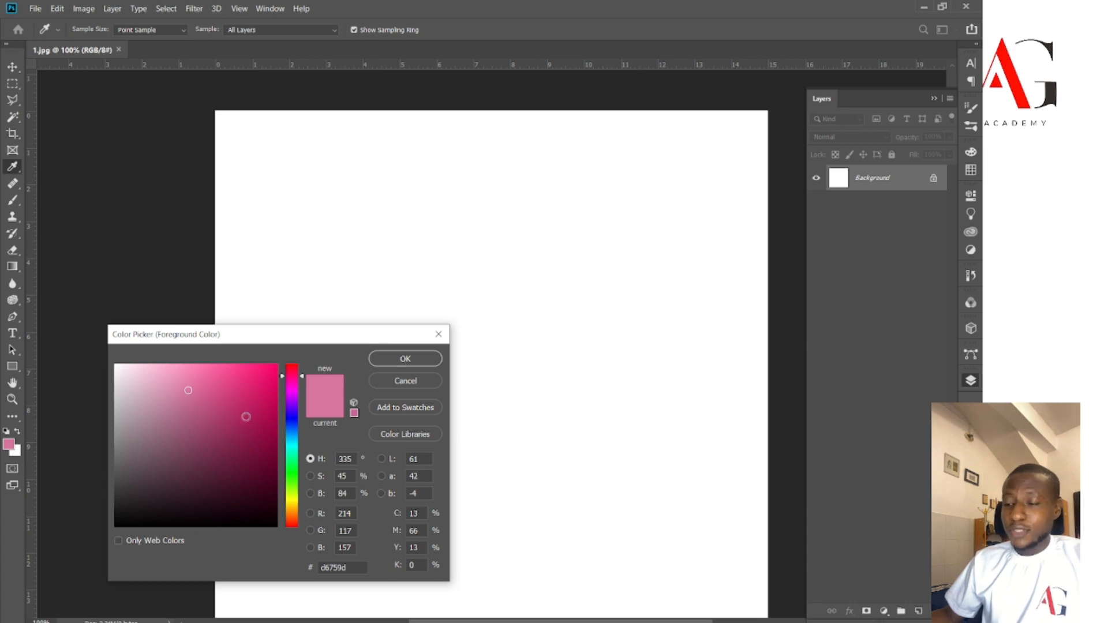
{"action": "left_click", "coordinate": [260, 520]}
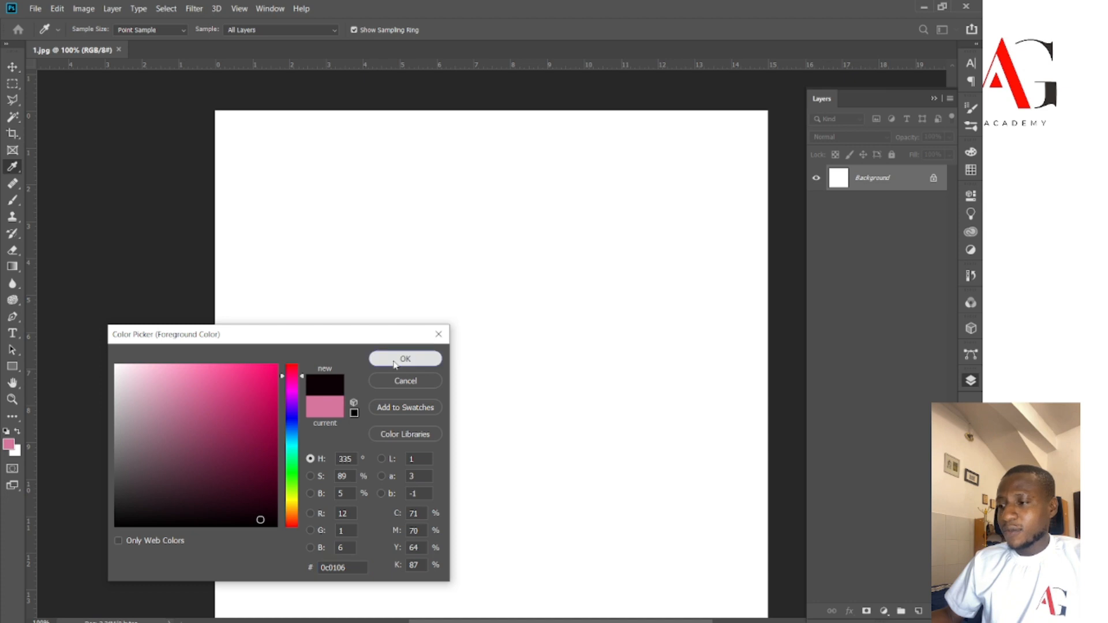
{"action": "left_click", "coordinate": [393, 361]}
{"action": "key", "text": "b"}
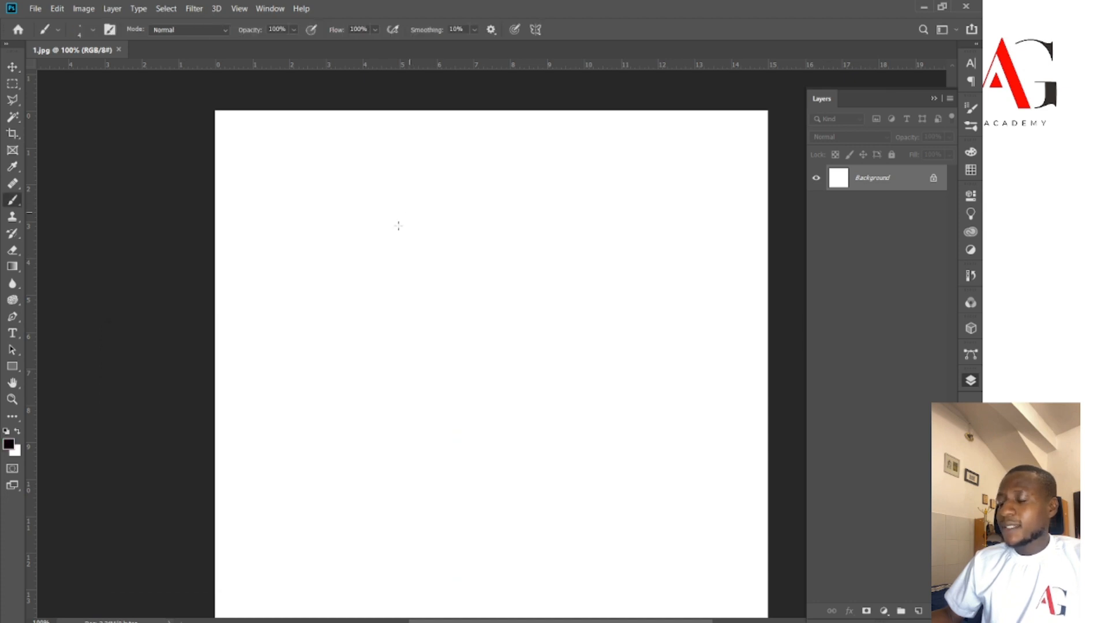
- Paint a freehand wireframe box, about 9 by 5 ruler units, on the Background layer in the upper half of the canvas
{"action": "left_click_drag", "start_coordinate": [393, 212], "coordinate": [538, 208]}
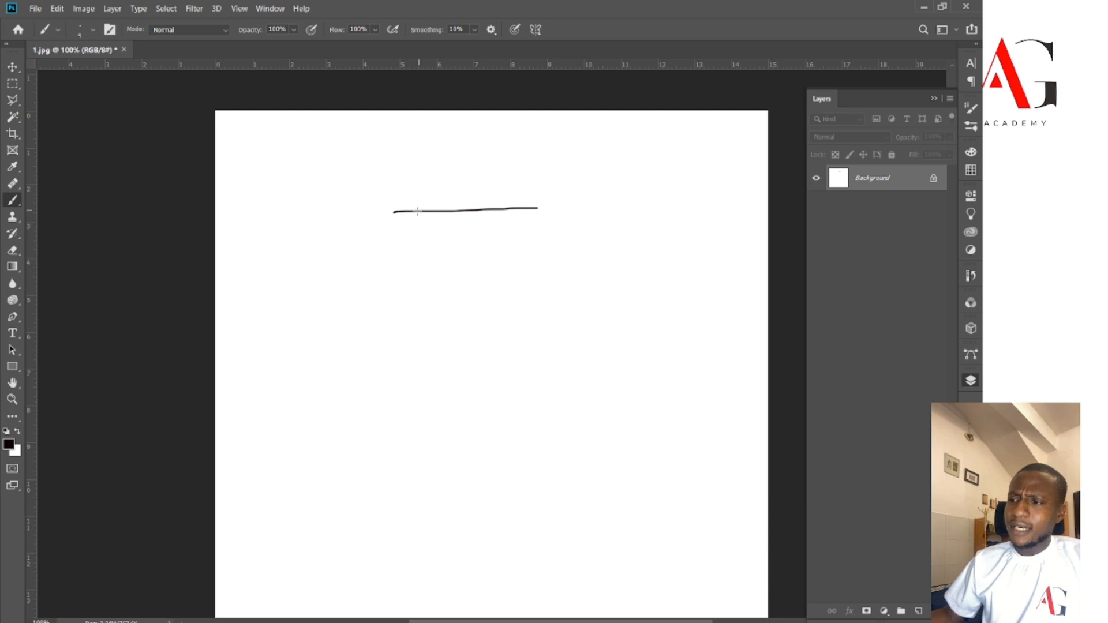
{"action": "mouse_move", "coordinate": [396, 211]}
{"action": "left_mouse_down"}
{"action": "mouse_move", "coordinate": [337, 305]}
{"action": "mouse_move", "coordinate": [530, 292]}
{"action": "mouse_move", "coordinate": [596, 199]}
{"action": "mouse_move", "coordinate": [530, 206]}
{"action": "left_mouse_up"}
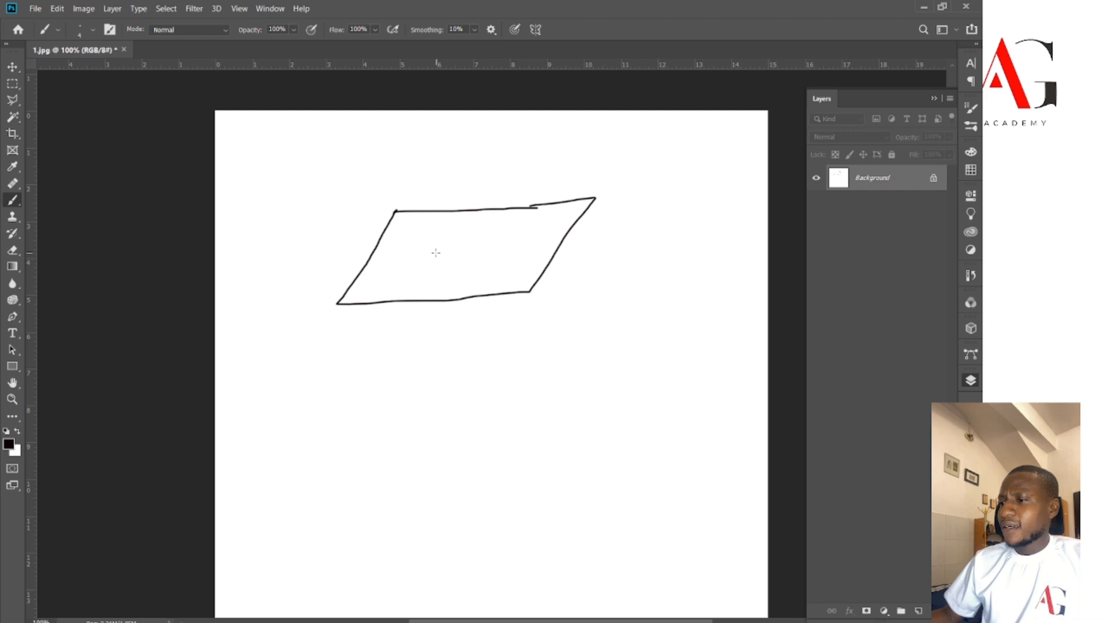
{"action": "mouse_move", "coordinate": [435, 252]}
{"action": "left_mouse_down"}
{"action": "mouse_move", "coordinate": [436, 381]}
{"action": "mouse_move", "coordinate": [650, 347]}
{"action": "mouse_move", "coordinate": [638, 257]}
{"action": "mouse_move", "coordinate": [426, 252]}
{"action": "left_mouse_up"}
{"action": "left_click_drag", "start_coordinate": [595, 198], "coordinate": [635, 257]}
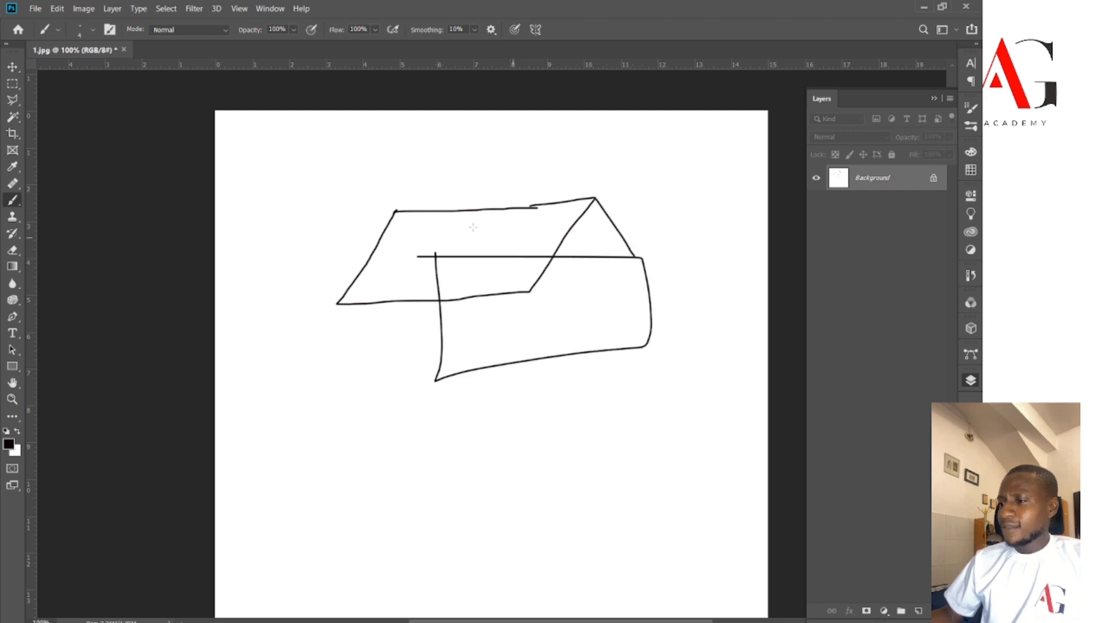
{"action": "left_click_drag", "start_coordinate": [397, 212], "coordinate": [455, 255]}
{"action": "left_click_drag", "start_coordinate": [340, 303], "coordinate": [439, 391]}
{"action": "left_click_drag", "start_coordinate": [521, 285], "coordinate": [662, 345]}
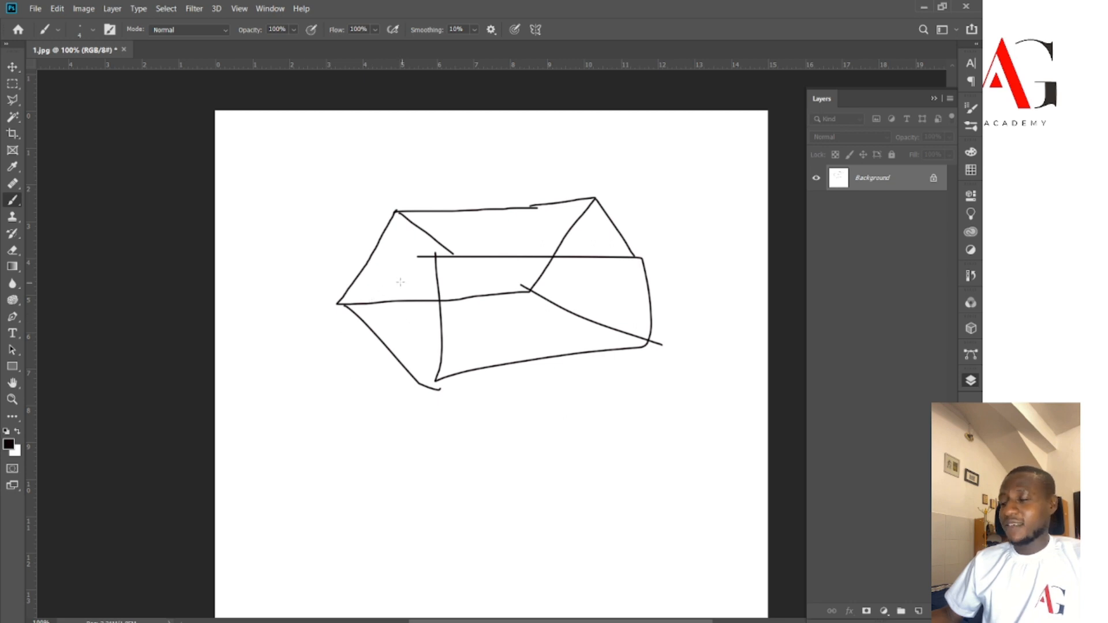
- Undo all the brush strokes of the freehand wireframe box on the Background layer
{"action": "key", "text": "ctrl+z"}
{"action": "key", "text": "ctrl+z"}
{"action": "key", "text": "ctrl+z"}
{"action": "key", "text": "ctrl+z"}
{"action": "key", "text": "ctrl+z"}
{"action": "key", "text": "ctrl+z"}
{"action": "key", "text": "ctrl+z"}
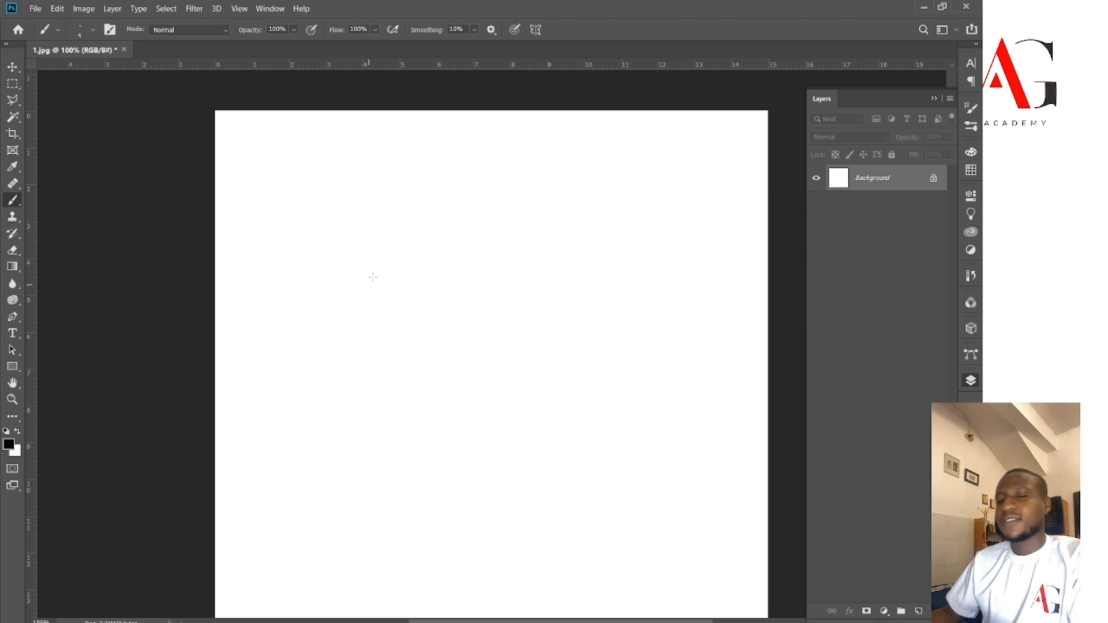
- Try painting a freehand wireframe cube about 7.5 by 6 ruler units in the canvas's upper half, and remove its strokes
{"action": "mouse_move", "coordinate": [361, 216]}
{"action": "left_mouse_down"}
{"action": "mouse_move", "coordinate": [358, 322]}
{"action": "mouse_move", "coordinate": [470, 330]}
{"action": "mouse_move", "coordinate": [546, 316]}
{"action": "mouse_move", "coordinate": [554, 205]}
{"action": "mouse_move", "coordinate": [357, 213]}
{"action": "left_mouse_up"}
{"action": "mouse_move", "coordinate": [453, 277]}
{"action": "left_mouse_down"}
{"action": "mouse_move", "coordinate": [459, 416]}
{"action": "mouse_move", "coordinate": [625, 410]}
{"action": "mouse_move", "coordinate": [629, 263]}
{"action": "mouse_move", "coordinate": [452, 283]}
{"action": "left_mouse_up"}
{"action": "left_click_drag", "start_coordinate": [548, 202], "coordinate": [637, 265]}
{"action": "left_click_drag", "start_coordinate": [362, 217], "coordinate": [463, 291]}
{"action": "left_click_drag", "start_coordinate": [356, 330], "coordinate": [474, 414]}
{"action": "left_click_drag", "start_coordinate": [542, 327], "coordinate": [635, 413]}
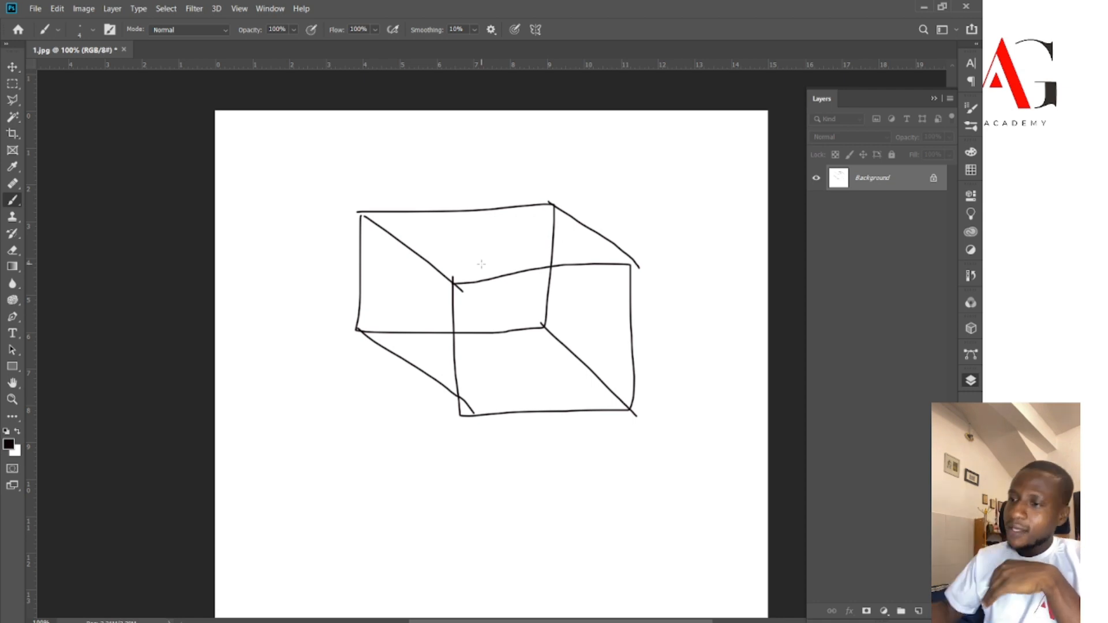
{"action": "key", "text": "ctrl+z"}
{"action": "key", "text": "ctrl+BackSpace"}
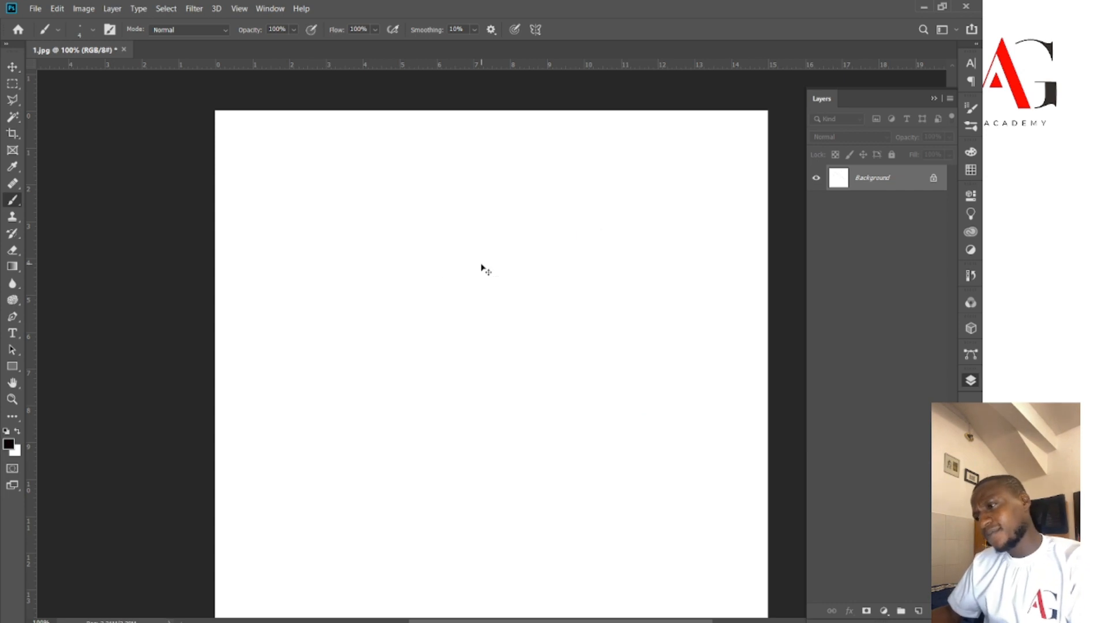
- Draw a near-black filled rectangle shape about 497 by 268 px and move it to about X 252, Y 253 px
{"action": "left_click", "coordinate": [7, 369]}
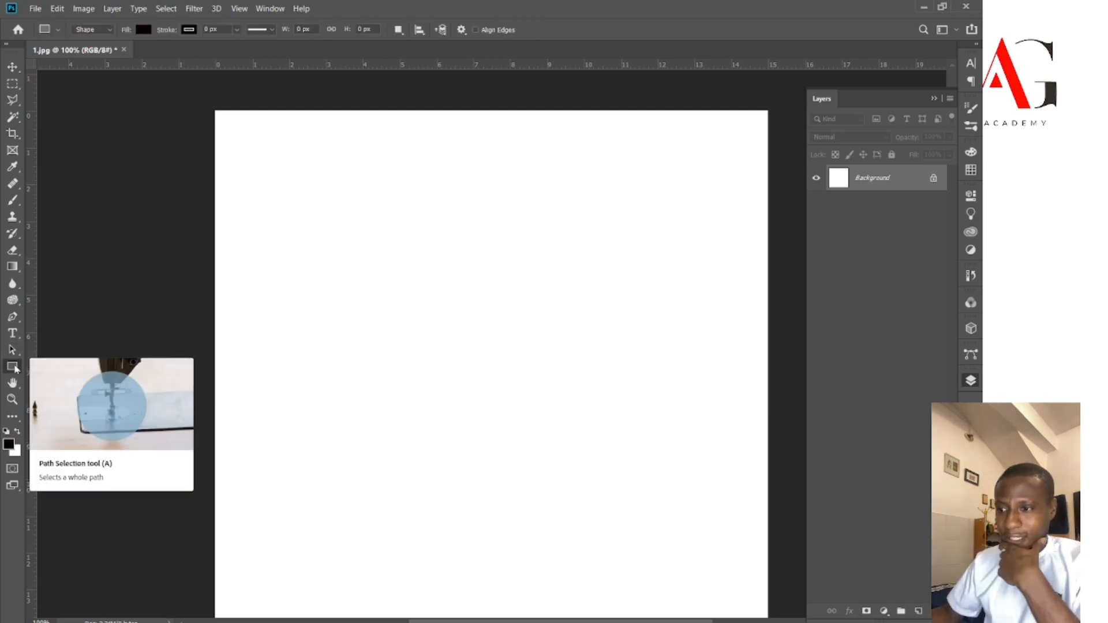
{"action": "left_click_drag", "start_coordinate": [382, 234], "coordinate": [639, 371]}
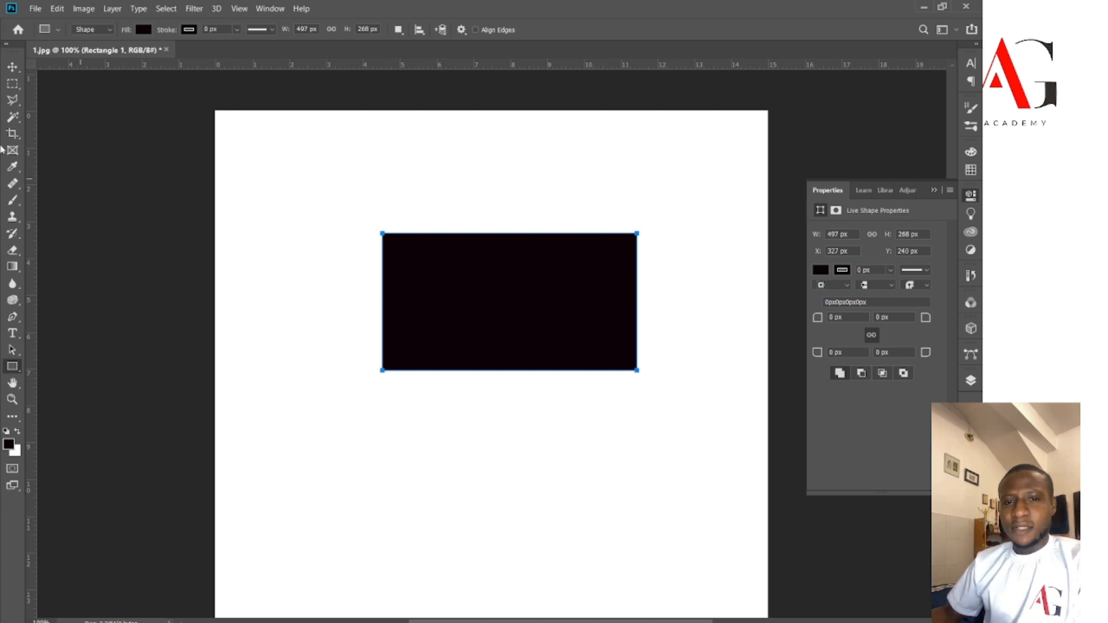
{"action": "left_click", "coordinate": [13, 65]}
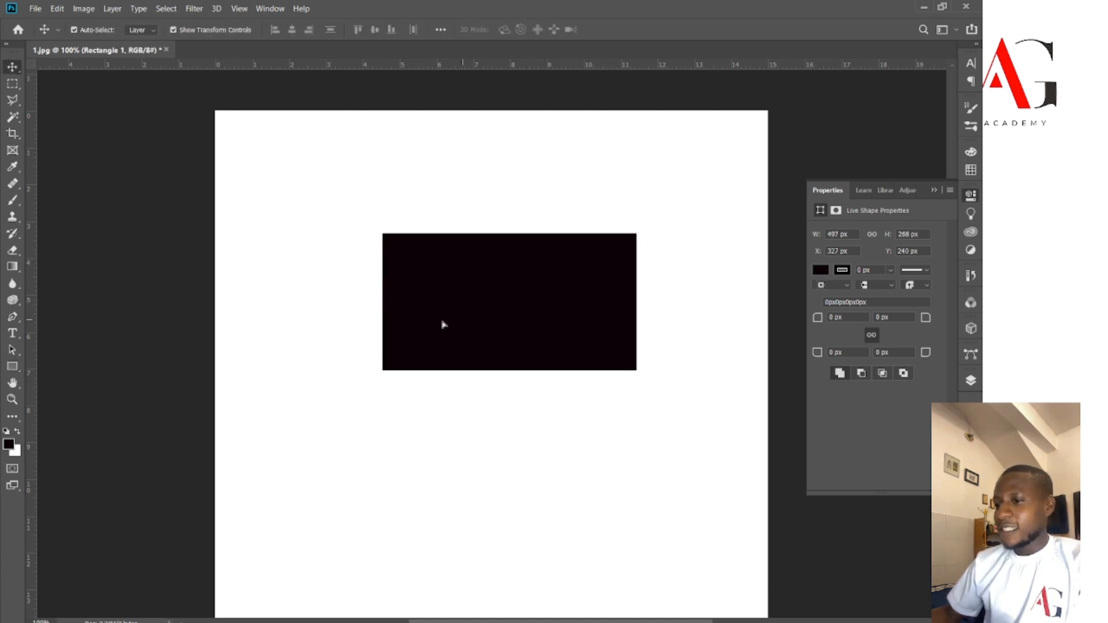
{"action": "left_click_drag", "start_coordinate": [443, 321], "coordinate": [405, 329]}
- Try no color, solid, gradient and pattern fills on the rectangle shape, and leave its fill set to no color
{"action": "left_click", "coordinate": [12, 367]}
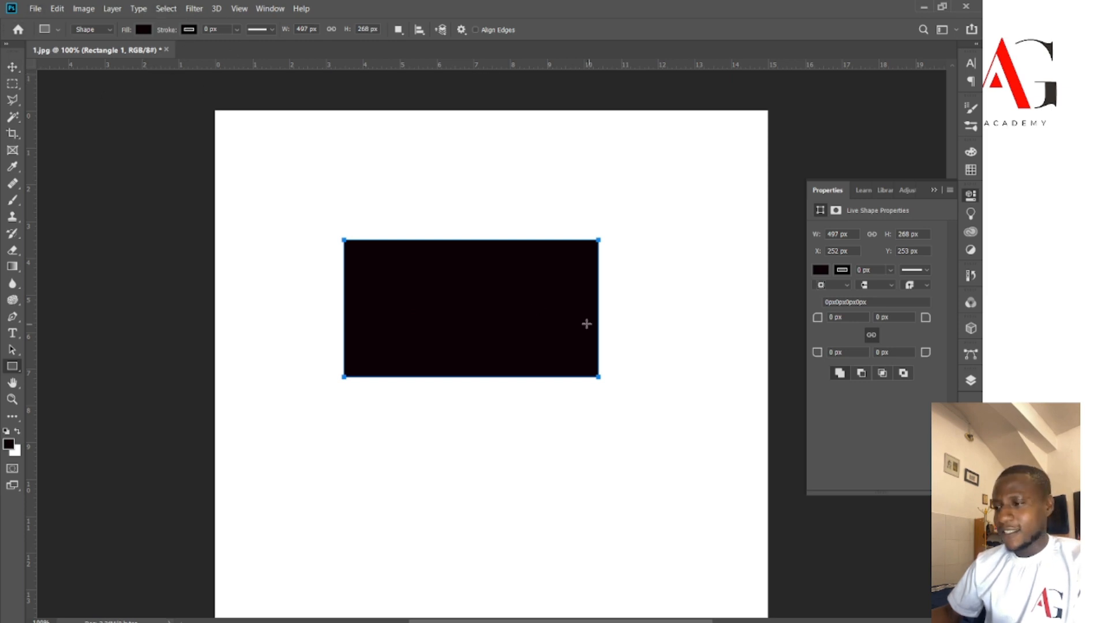
{"action": "left_click", "coordinate": [142, 32]}
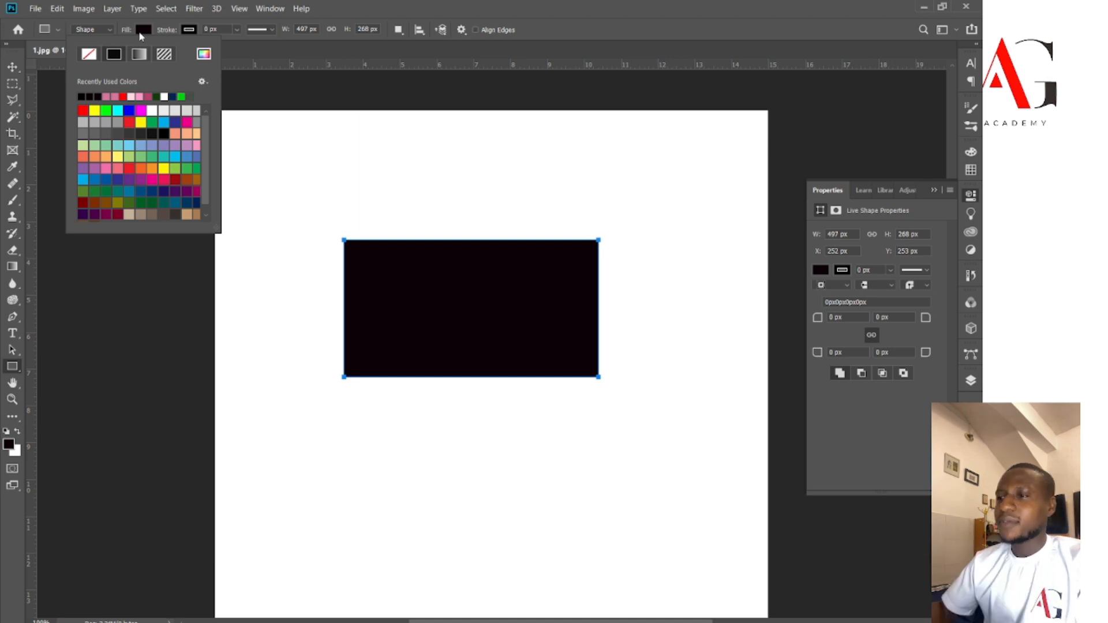
{"action": "left_click", "coordinate": [92, 54]}
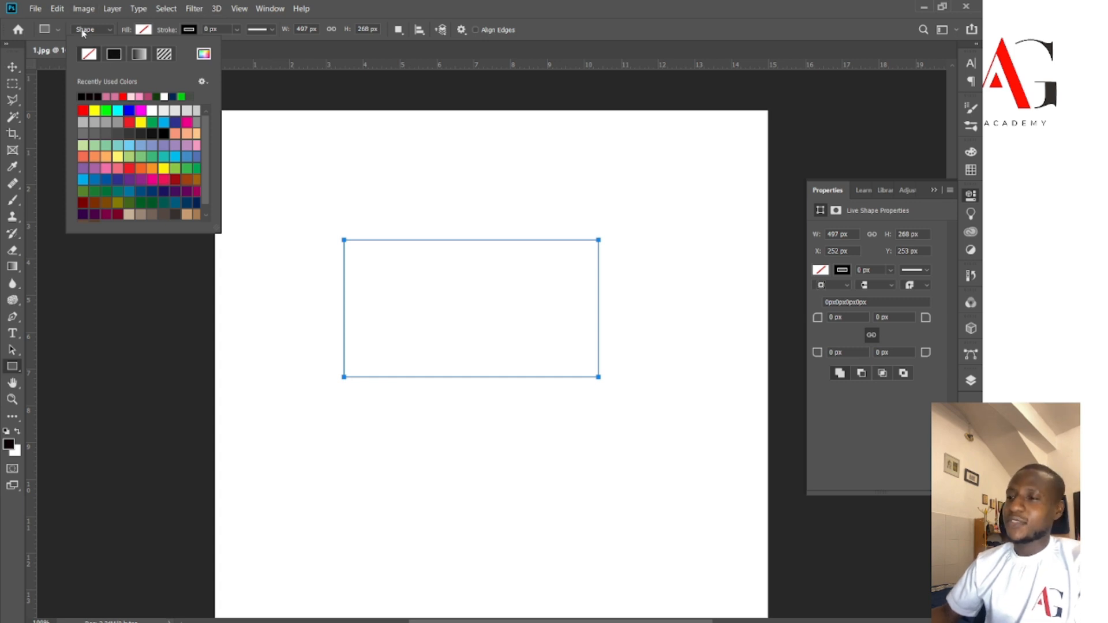
{"action": "left_click", "coordinate": [114, 55]}
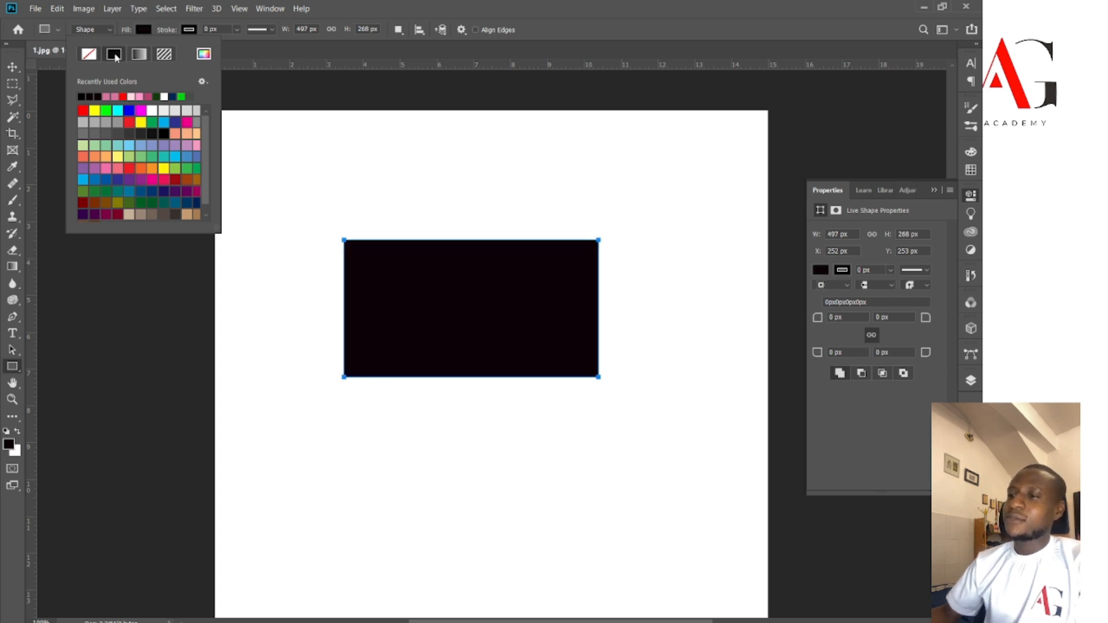
{"action": "left_click", "coordinate": [146, 56]}
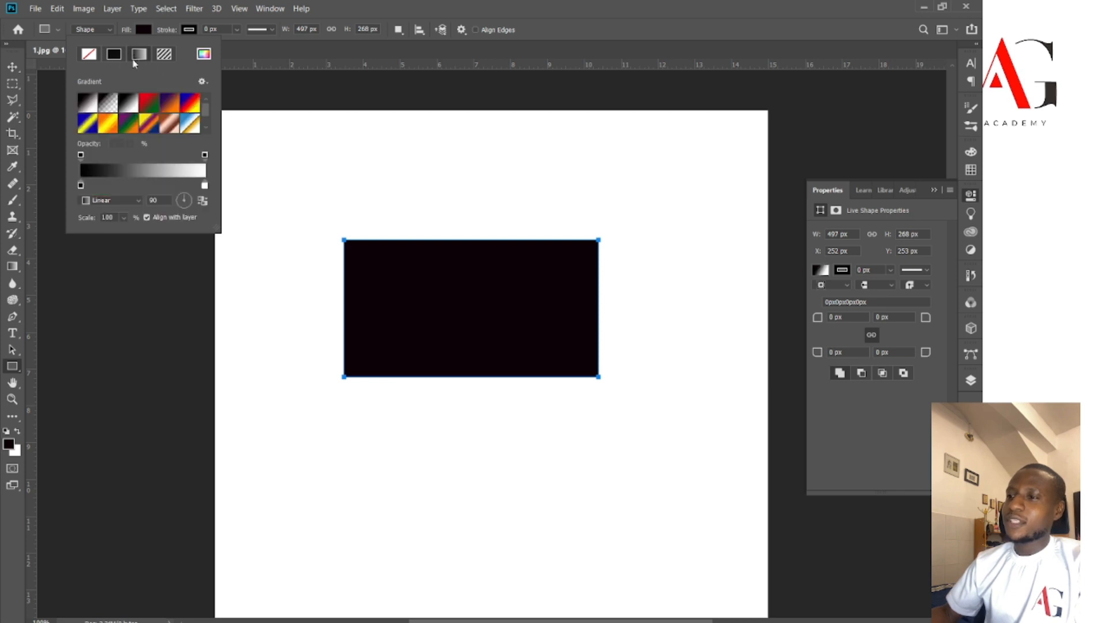
{"action": "left_click", "coordinate": [170, 55]}
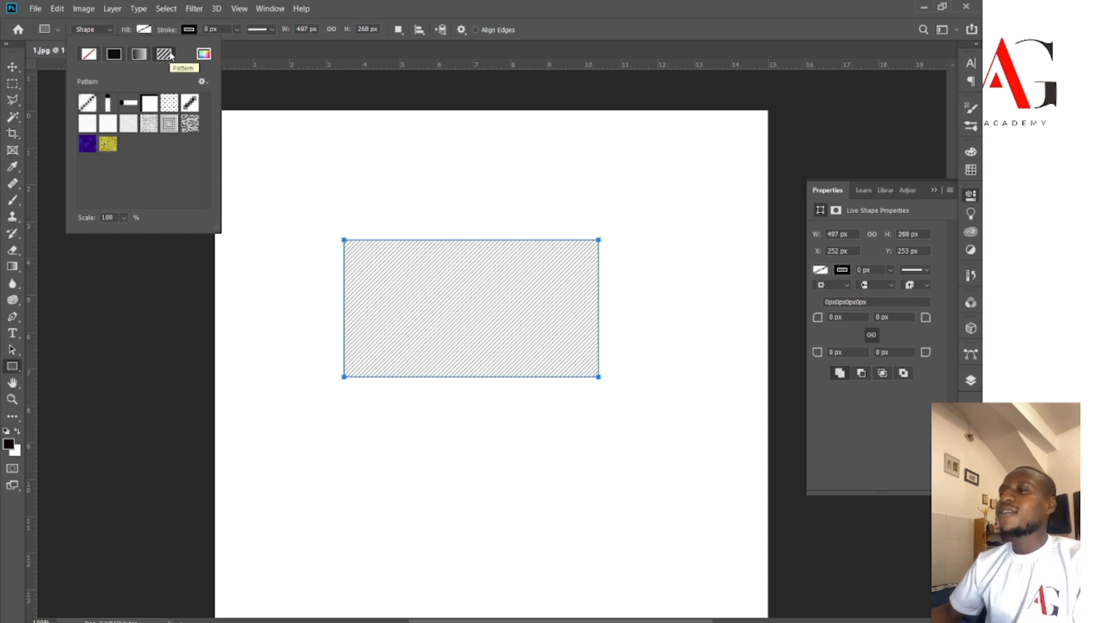
{"action": "left_click", "coordinate": [94, 57]}
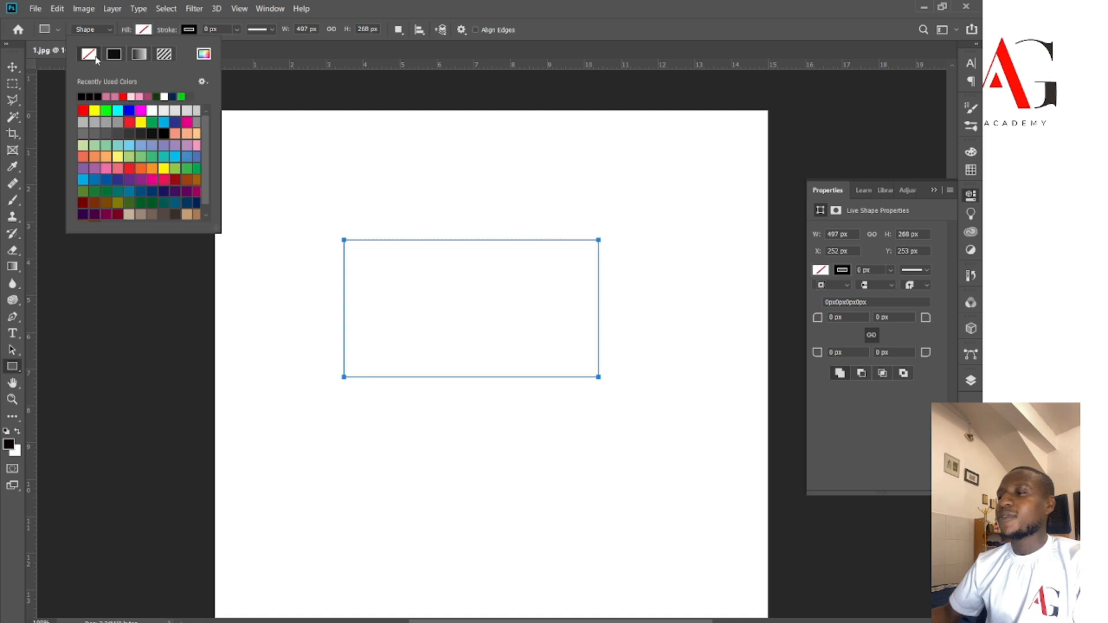
- Give the unfilled rectangle a solid black stroke about 9.56 px wide
{"action": "left_click", "coordinate": [188, 30]}
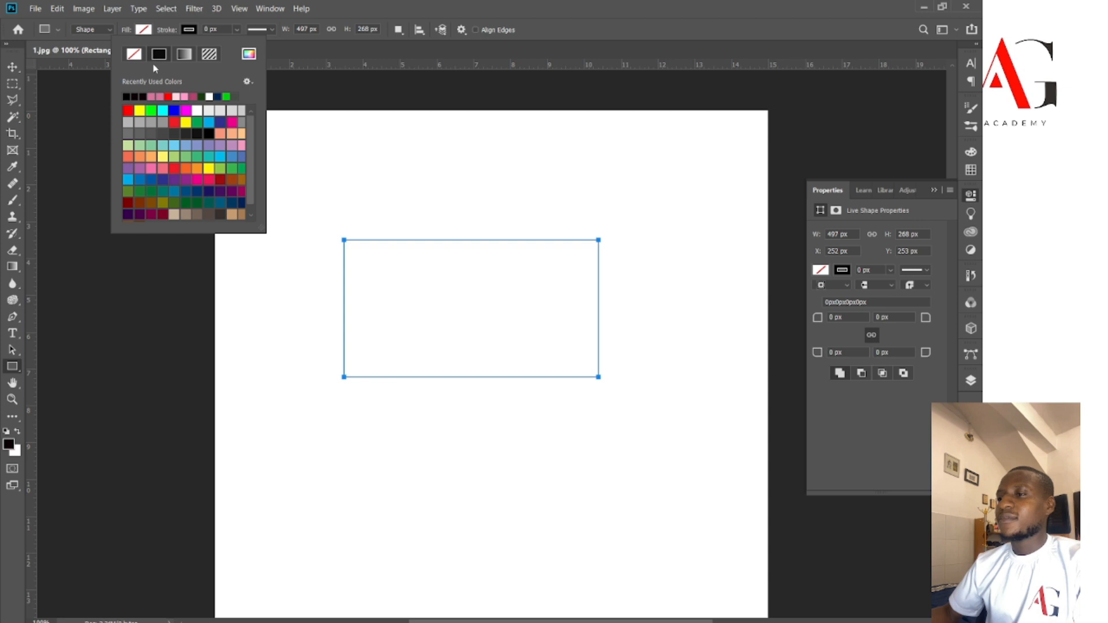
{"action": "left_click", "coordinate": [235, 31]}
{"action": "left_click", "coordinate": [237, 33]}
{"action": "left_click", "coordinate": [222, 31]}
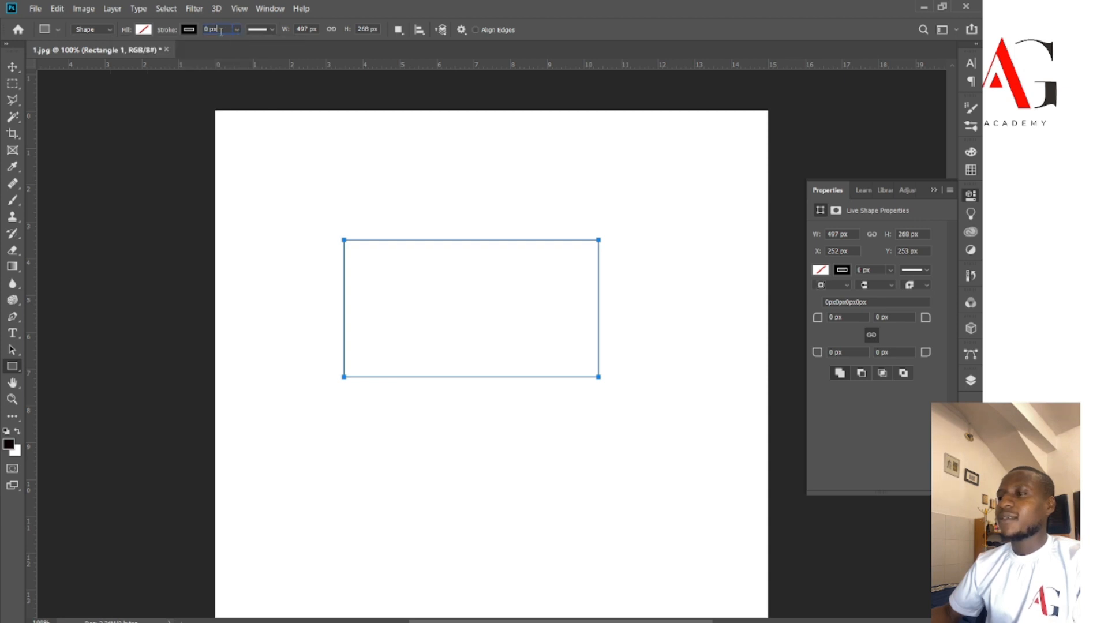
{"action": "left_click", "coordinate": [236, 31]}
{"action": "left_click_drag", "start_coordinate": [239, 45], "coordinate": [256, 50]}
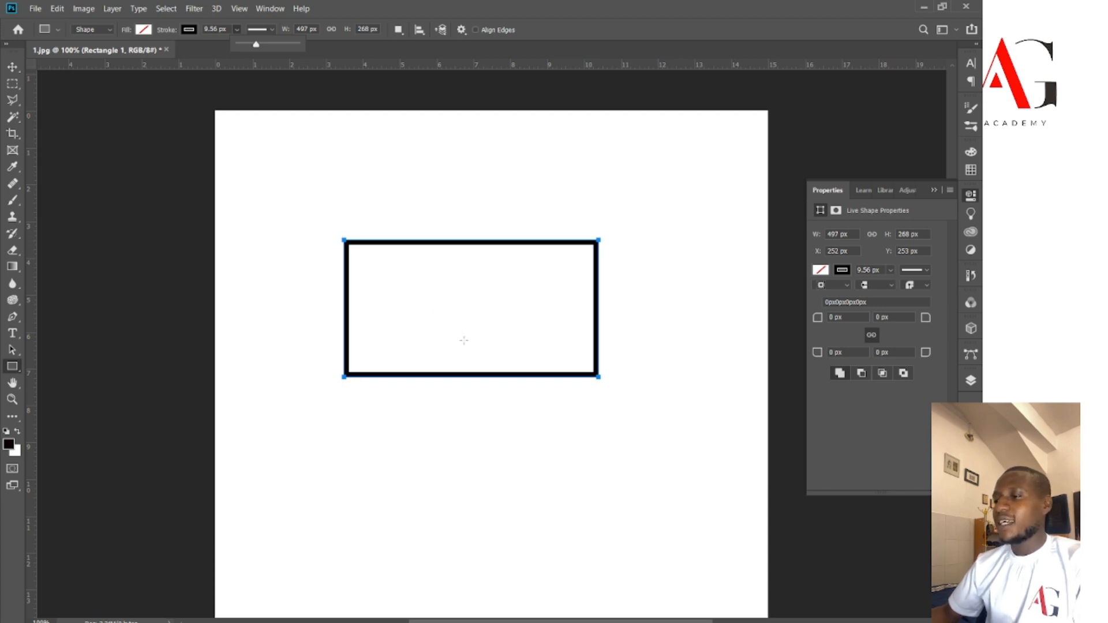
- Move the outlined rectangle down and to the left, to about X 206, Y 327 px
{"action": "left_click", "coordinate": [12, 67]}
{"action": "left_click_drag", "start_coordinate": [472, 258], "coordinate": [426, 349]}
{"action": "left_click_drag", "start_coordinate": [500, 282], "coordinate": [424, 352]}
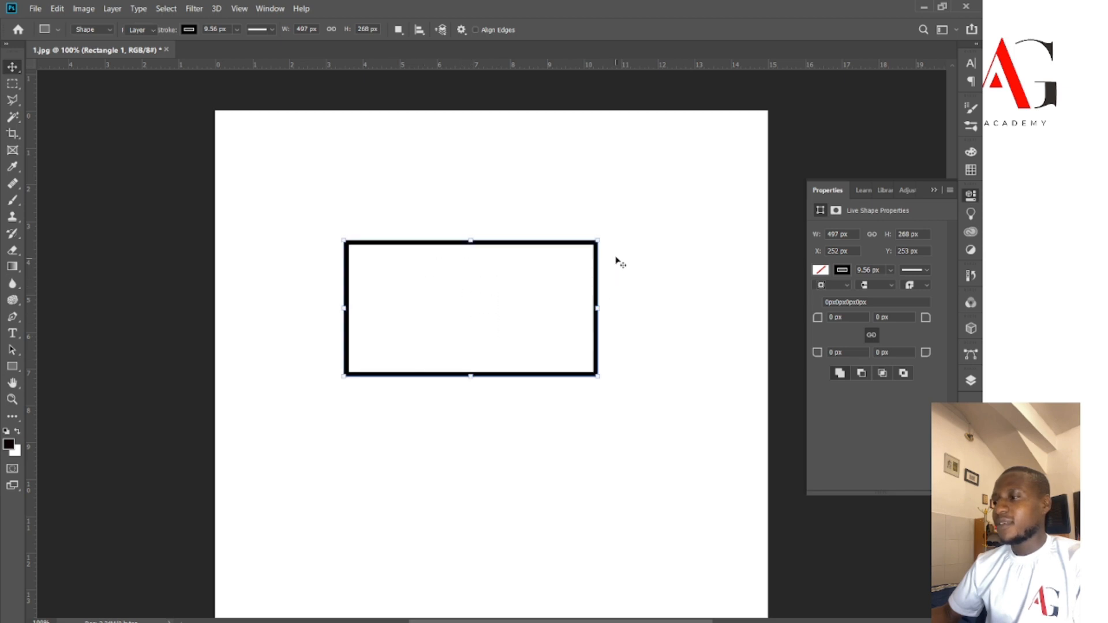
{"action": "key", "text": "v"}
{"action": "left_click_drag", "start_coordinate": [600, 270], "coordinate": [599, 312]}
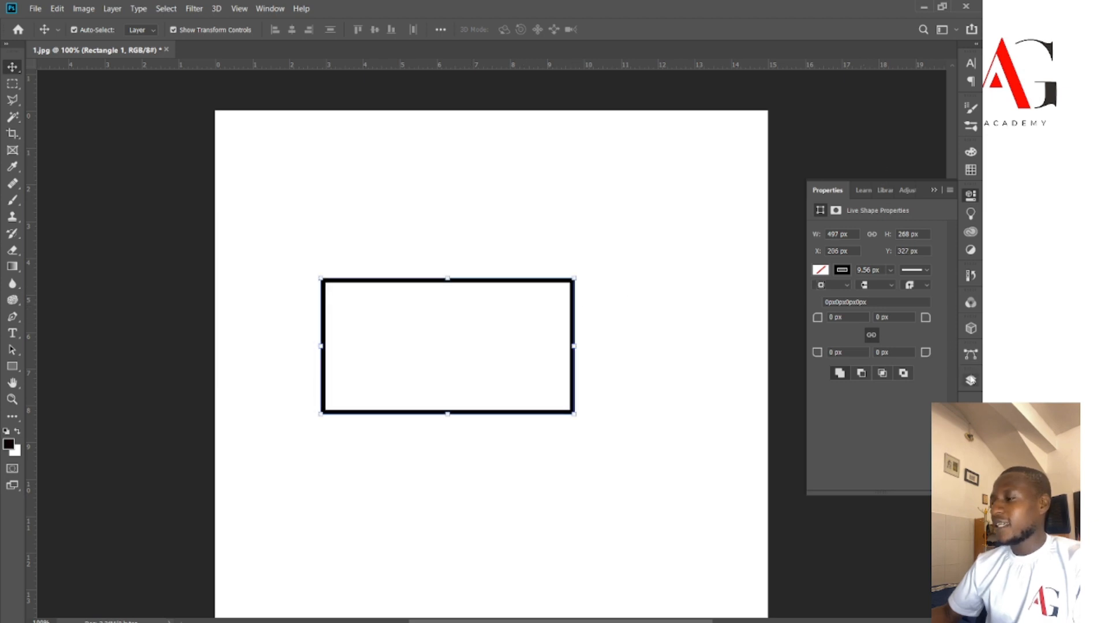
- Show the layers and duplicate the Rectangle 1 layer as Rectangle 1 copy within the 1.jpg document
{"action": "left_click", "coordinate": [971, 381]}
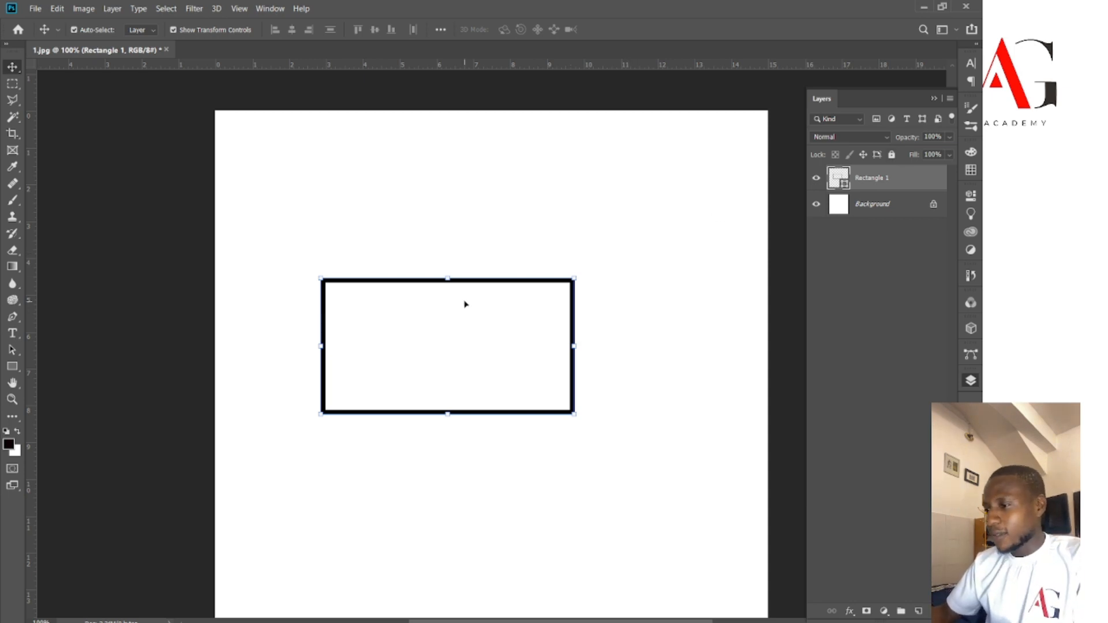
{"action": "right_click", "coordinate": [870, 179]}
{"action": "key", "text": "Escape"}
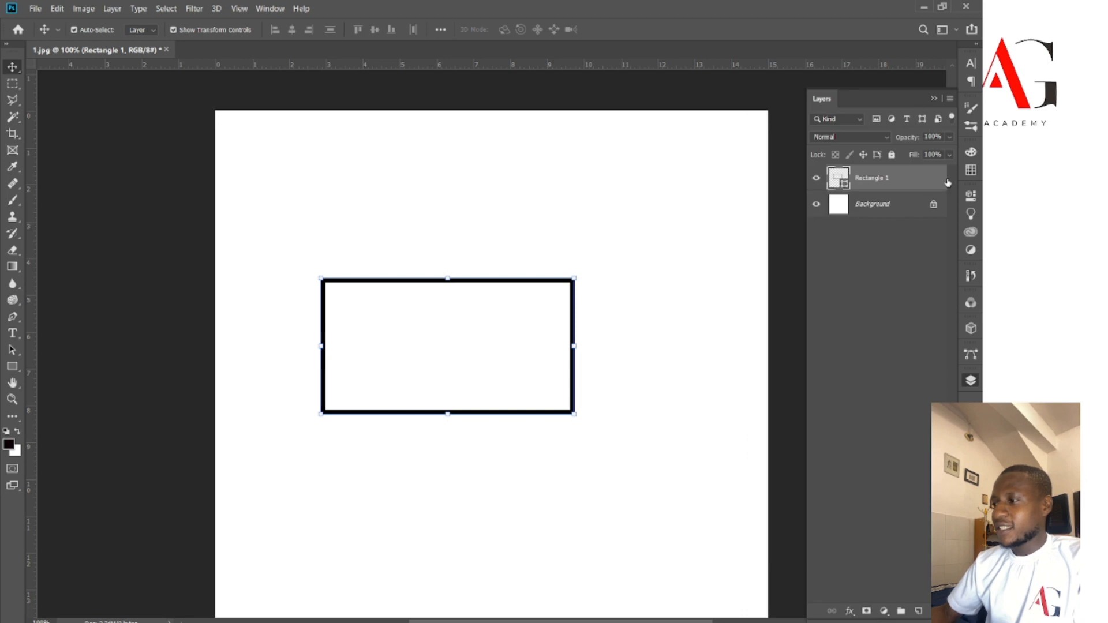
{"action": "right_click", "coordinate": [870, 179]}
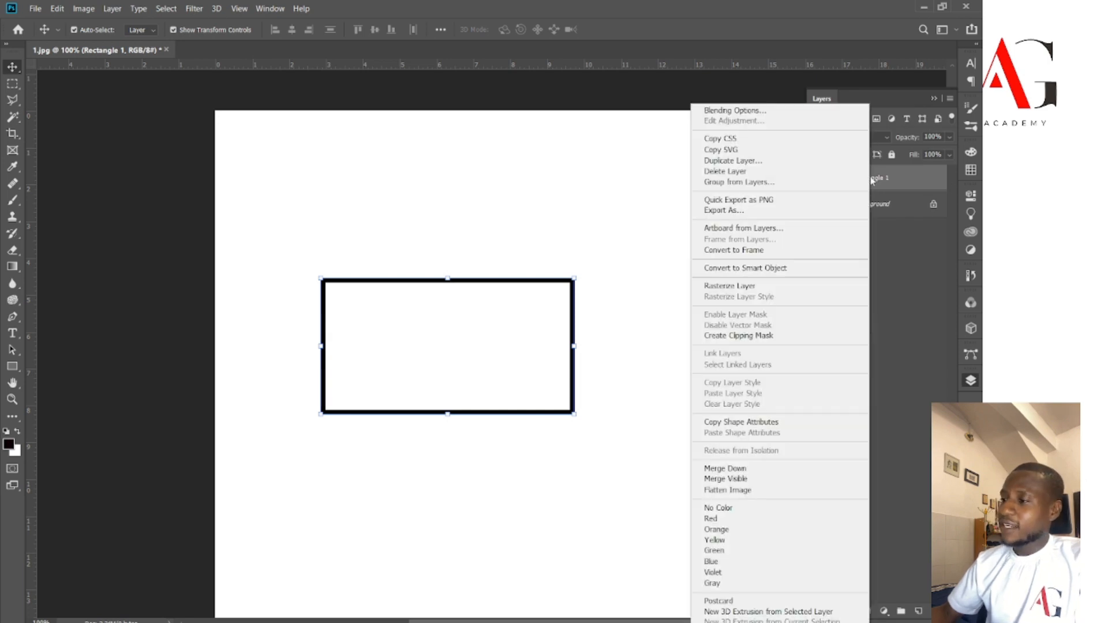
{"action": "left_click", "coordinate": [771, 161]}
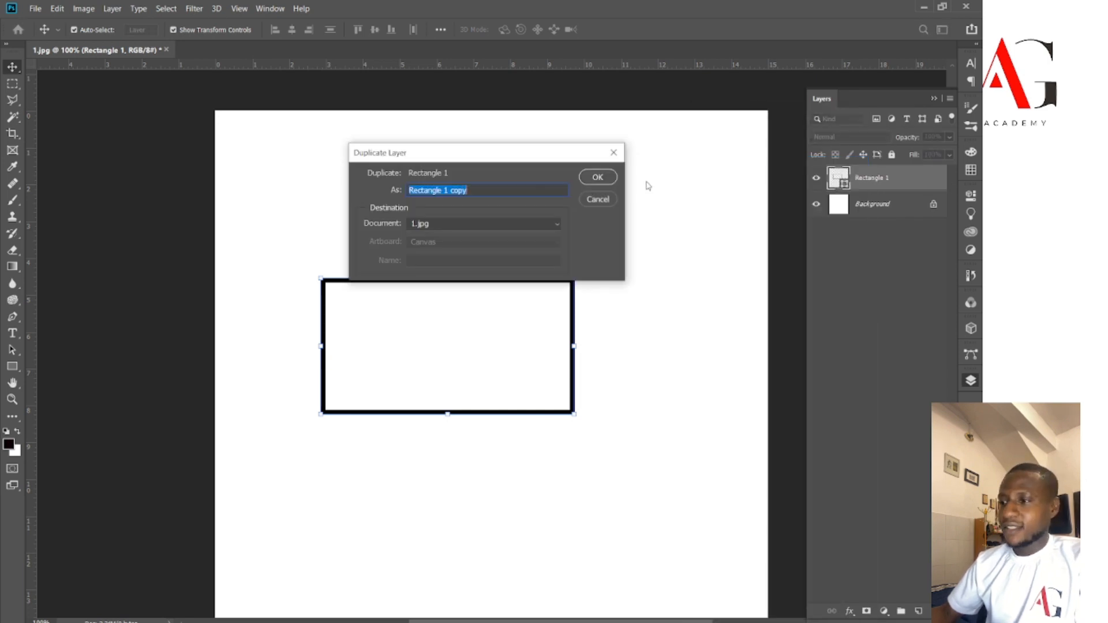
{"action": "key", "text": "Return"}
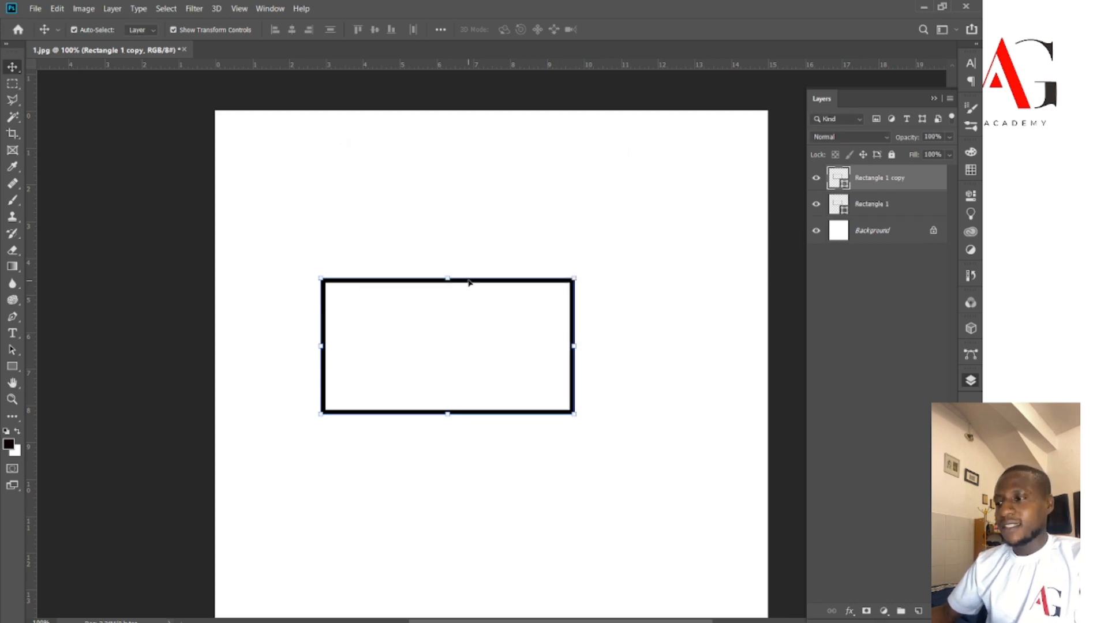
- Try moving the duplicated rectangle down and to the right, and undo both the move and the duplication
{"action": "left_click_drag", "start_coordinate": [469, 283], "coordinate": [559, 325]}
{"action": "key", "text": "ctrl+z"}
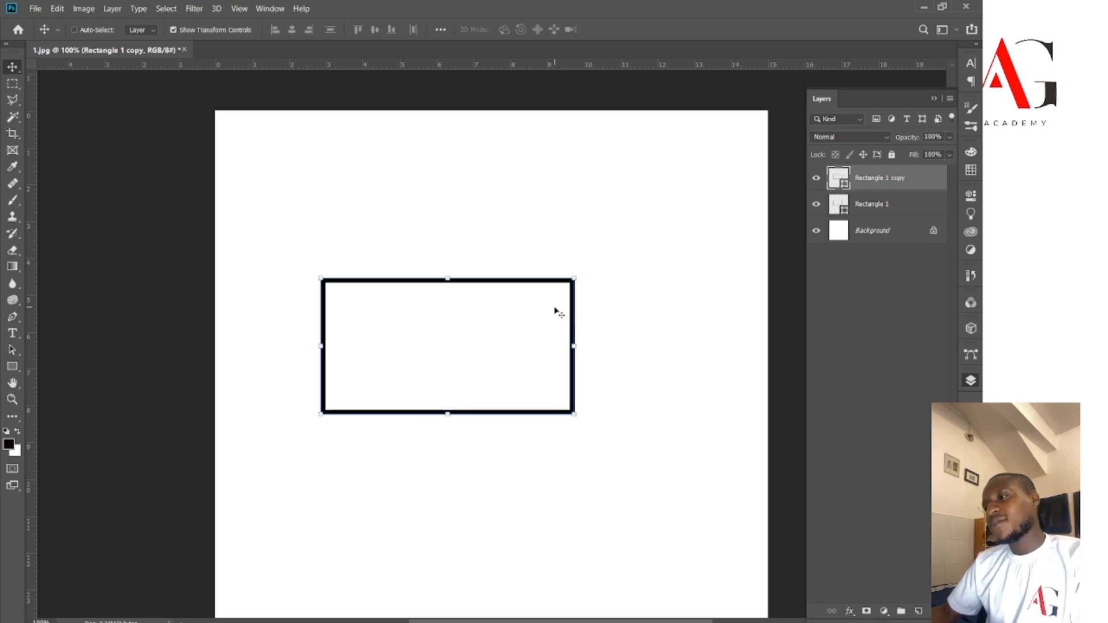
{"action": "key", "text": "ctrl+z"}
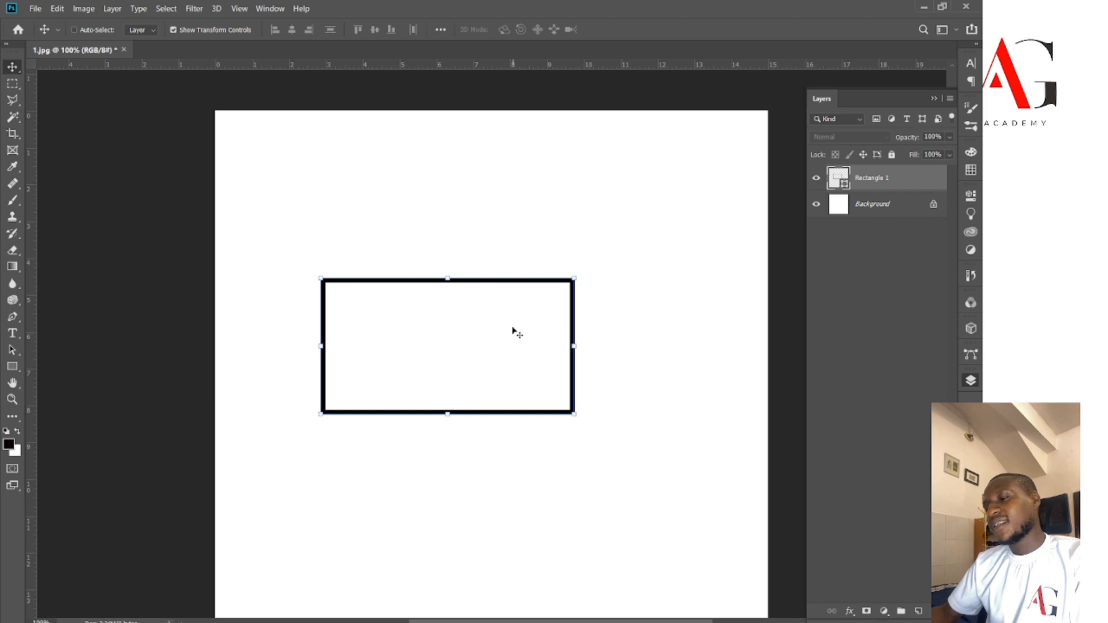
- Copy the rectangle directly on the canvas and offset one overlapping copy about 2.3 ruler units right and 1.5 down, undoing any second copy
{"action": "key", "text": "ctrl"}
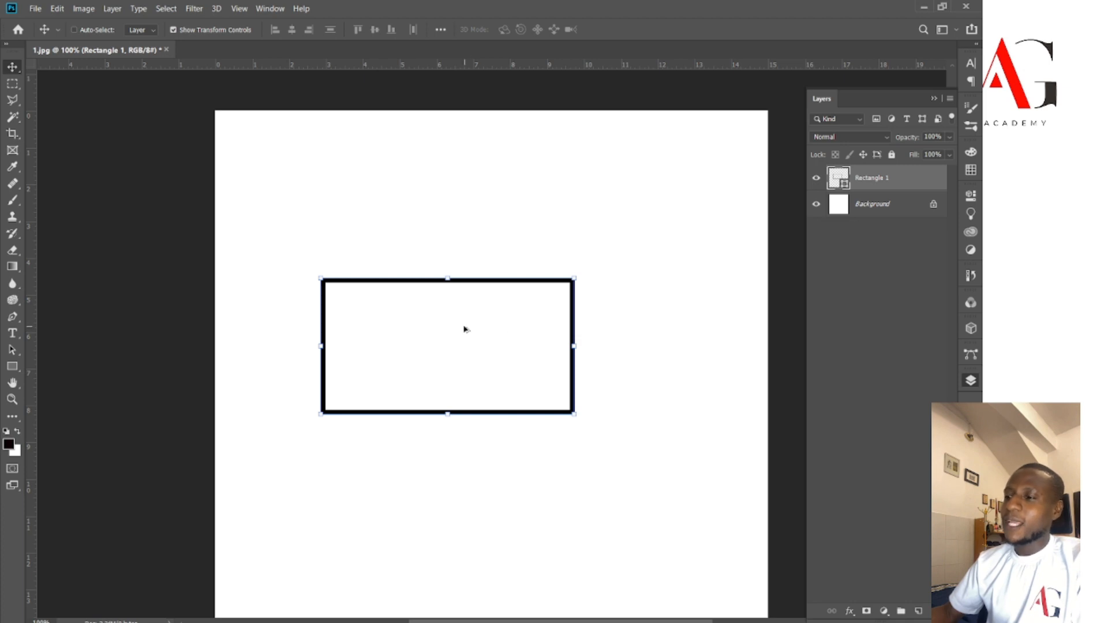
{"action": "left_click_drag", "start_coordinate": [439, 324], "coordinate": [579, 416]}
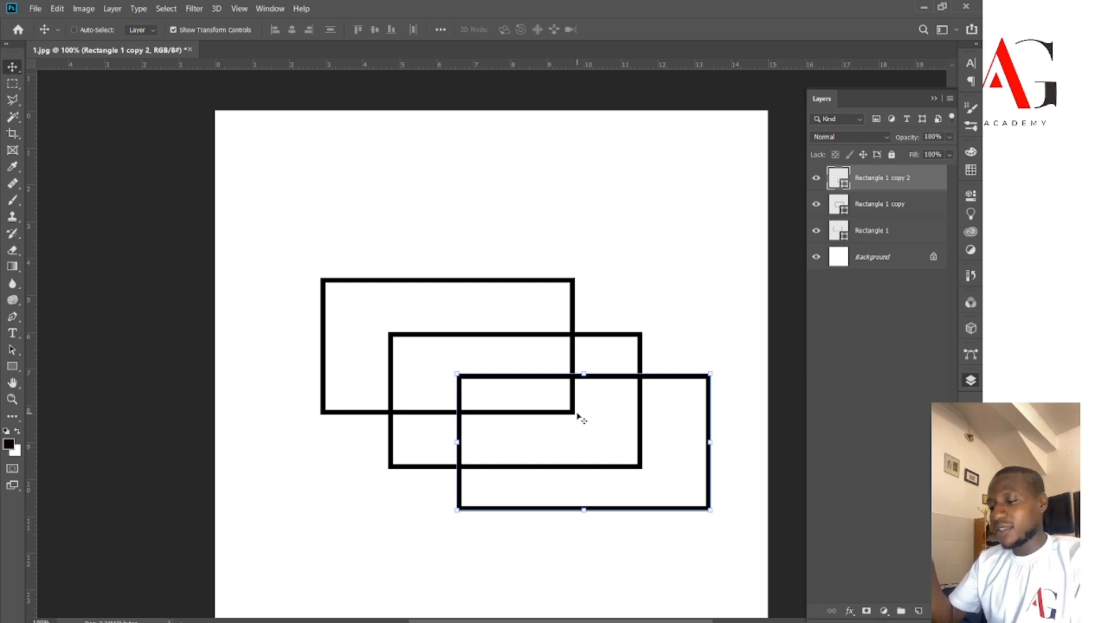
{"action": "key", "text": "ctrl+z"}
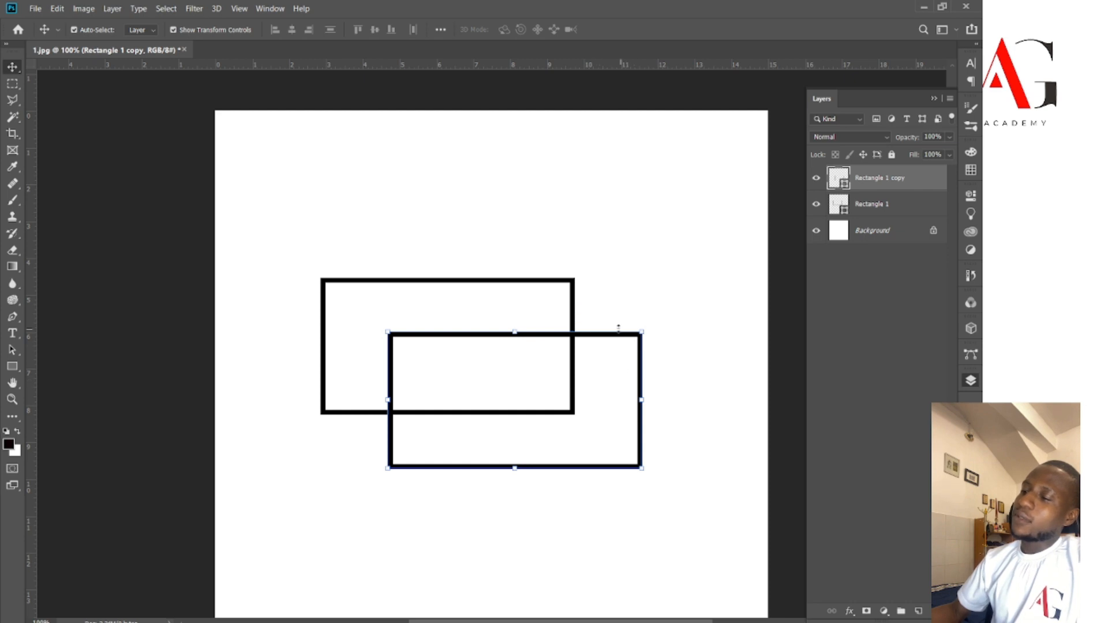
{"action": "left_click_drag", "start_coordinate": [621, 333], "coordinate": [637, 340]}
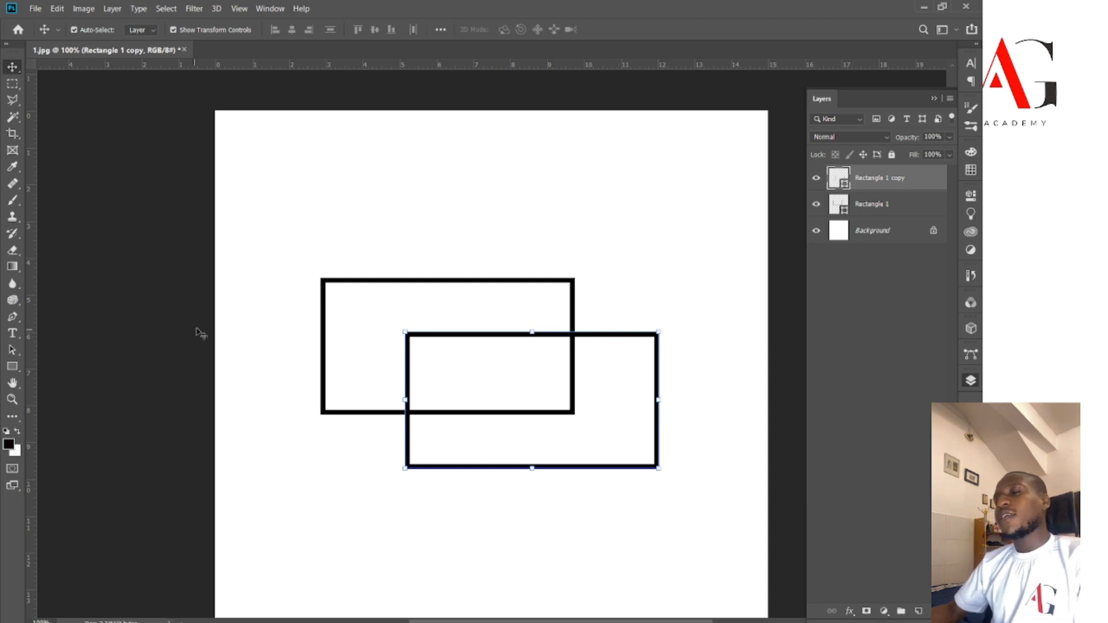
- Draw a line about 167 by 113 px with the Line tool, connecting the upper-left corners of the two rectangles
{"action": "left_click", "coordinate": [13, 367]}
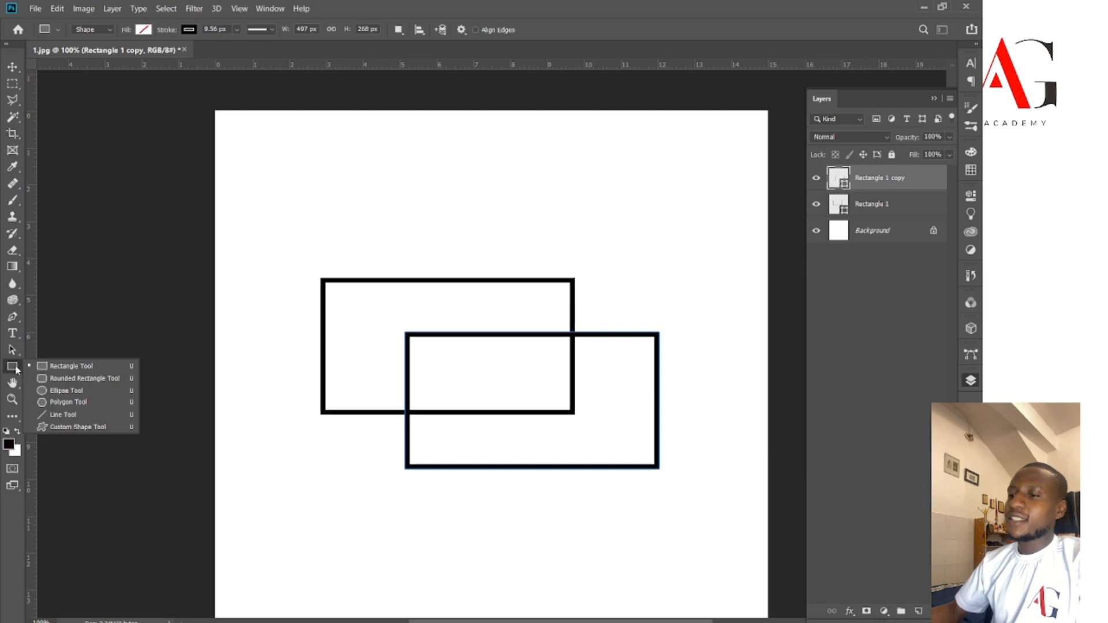
{"action": "left_click", "coordinate": [71, 413]}
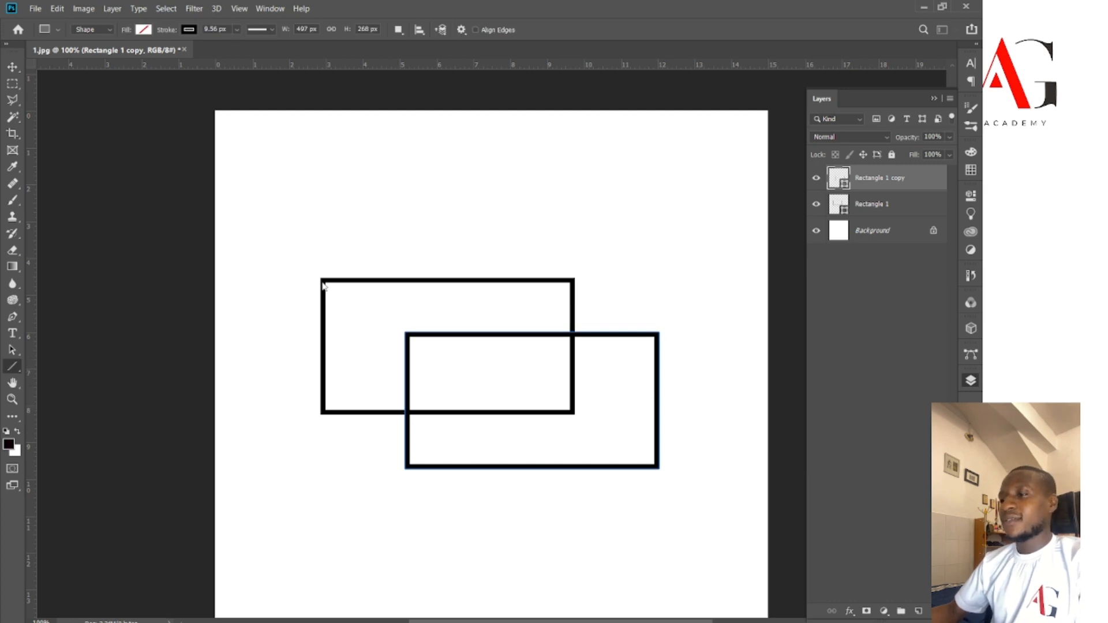
{"action": "left_click_drag", "start_coordinate": [325, 280], "coordinate": [408, 335]}
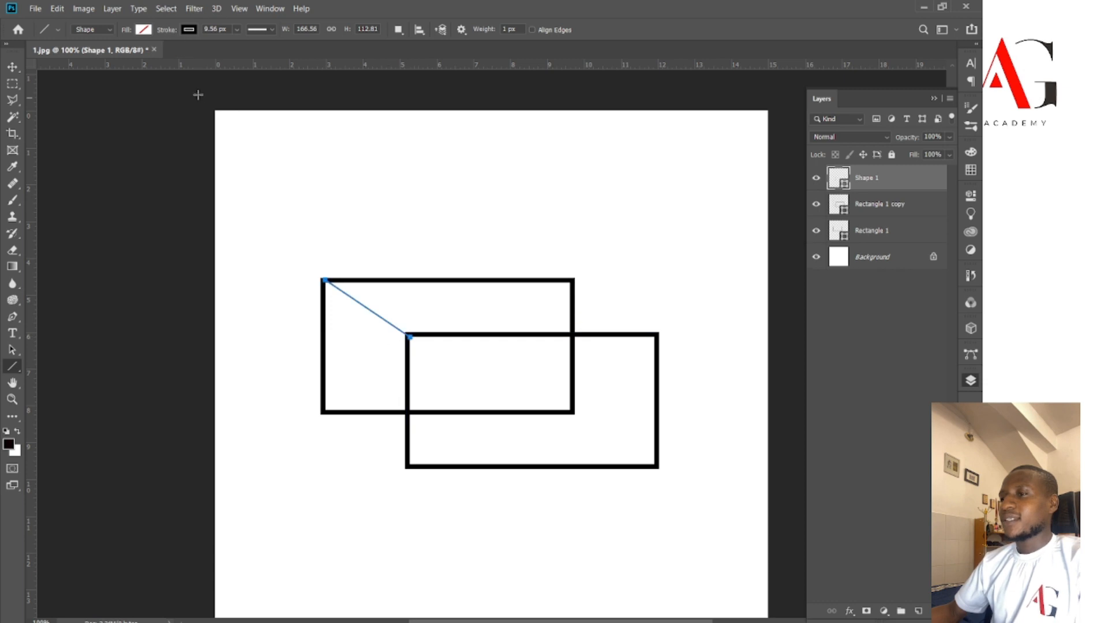
- Try thickening the diagonal connecting line with a solid black fill and a 177.23 px stroke, nudging it slightly left
{"action": "left_click", "coordinate": [151, 31]}
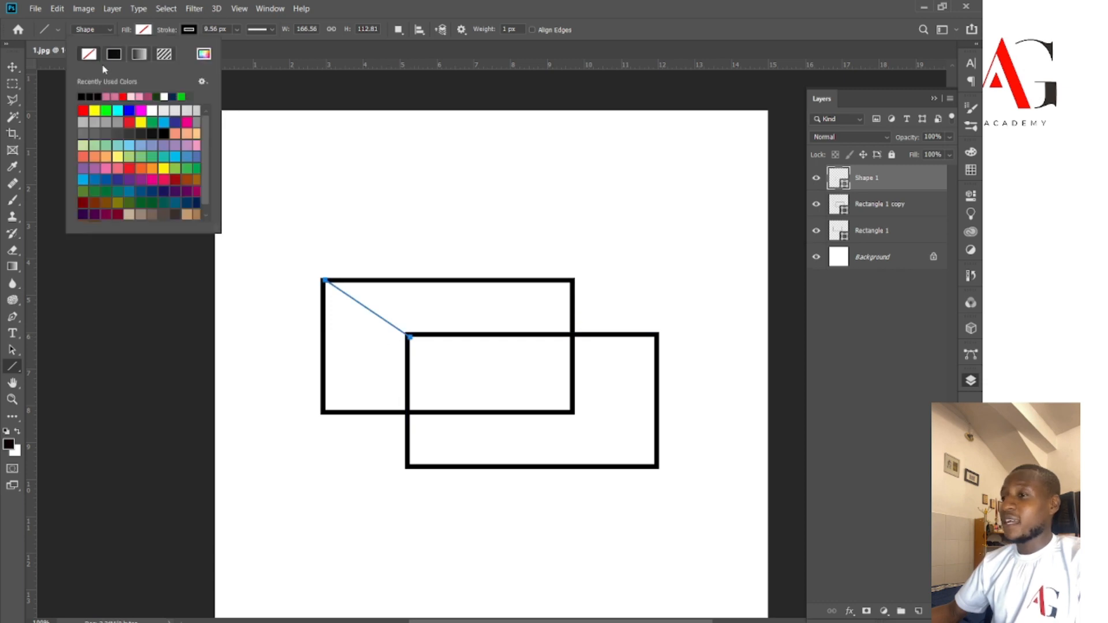
{"action": "left_click", "coordinate": [115, 54]}
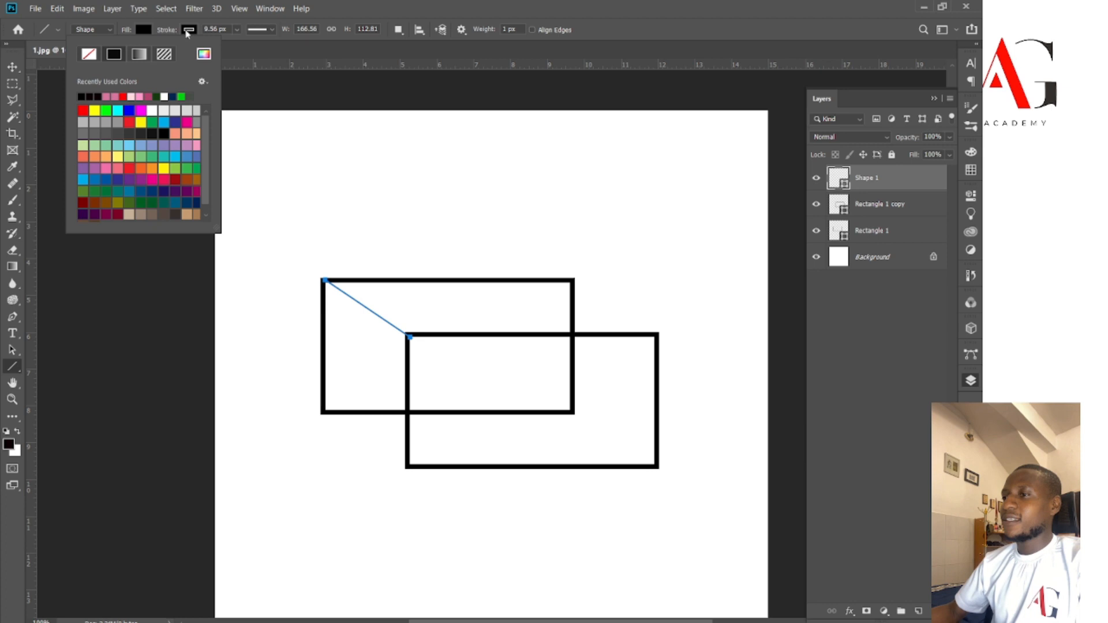
{"action": "left_click", "coordinate": [235, 30]}
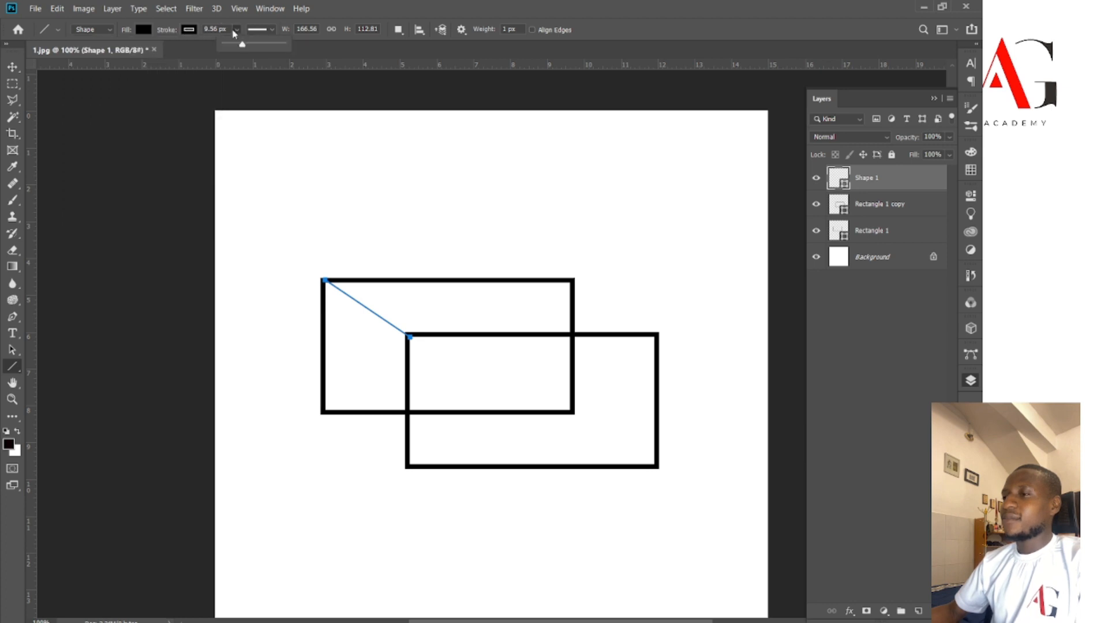
{"action": "left_click_drag", "start_coordinate": [244, 44], "coordinate": [276, 50]}
{"action": "left_click", "coordinate": [12, 67]}
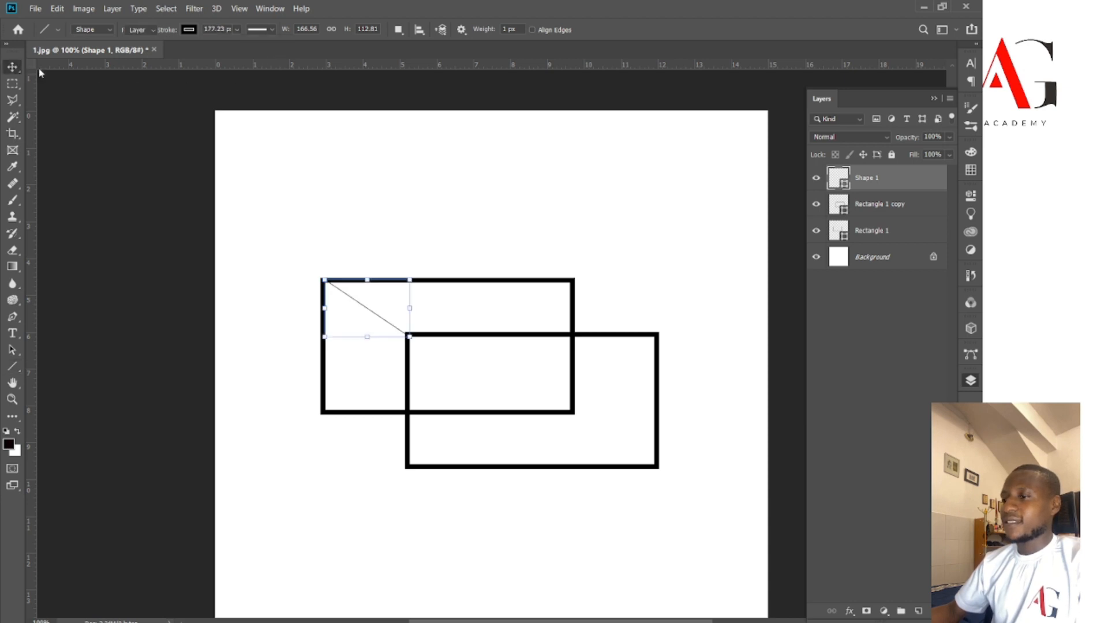
{"action": "left_click", "coordinate": [368, 311]}
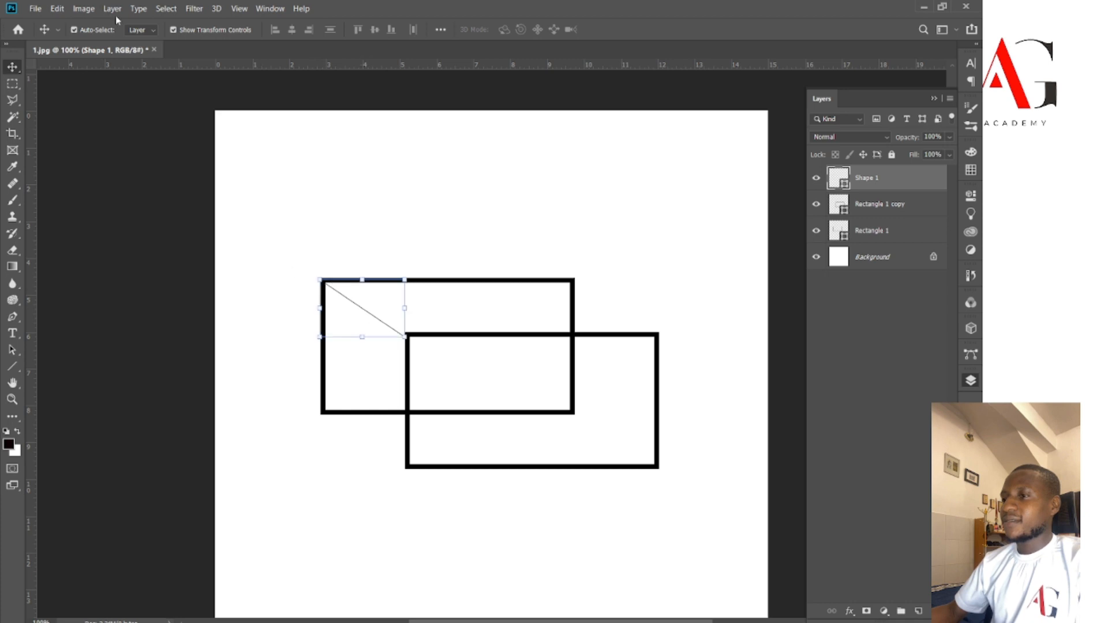
{"action": "left_click", "coordinate": [12, 367]}
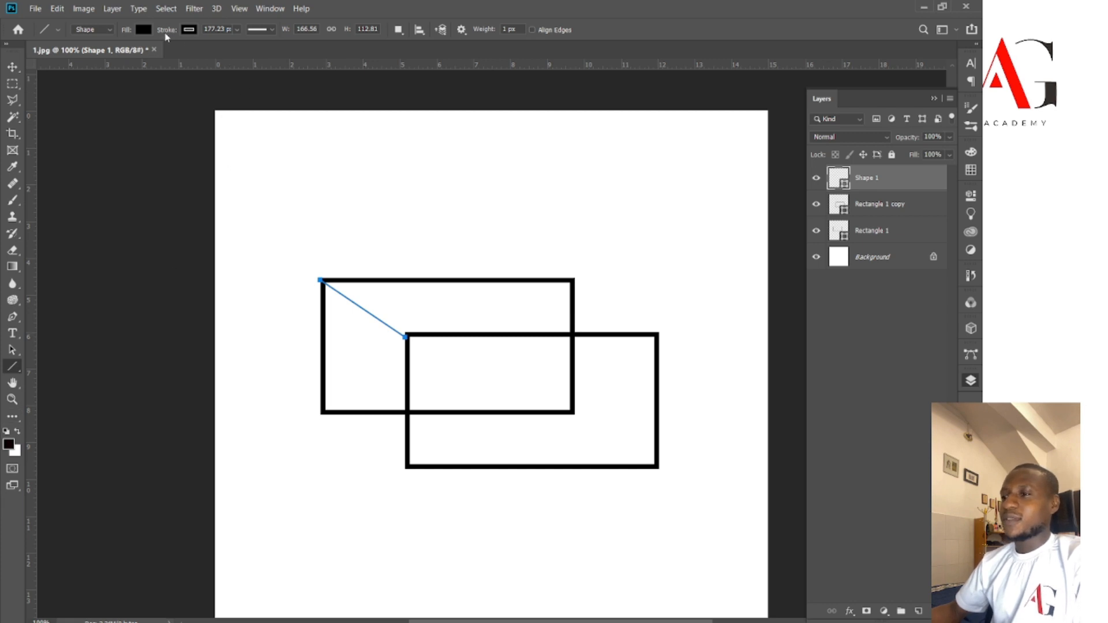
- Try stretching the diagonal connecting line vertically with the transform handles, and cancel the transformation
{"action": "left_click", "coordinate": [12, 67]}
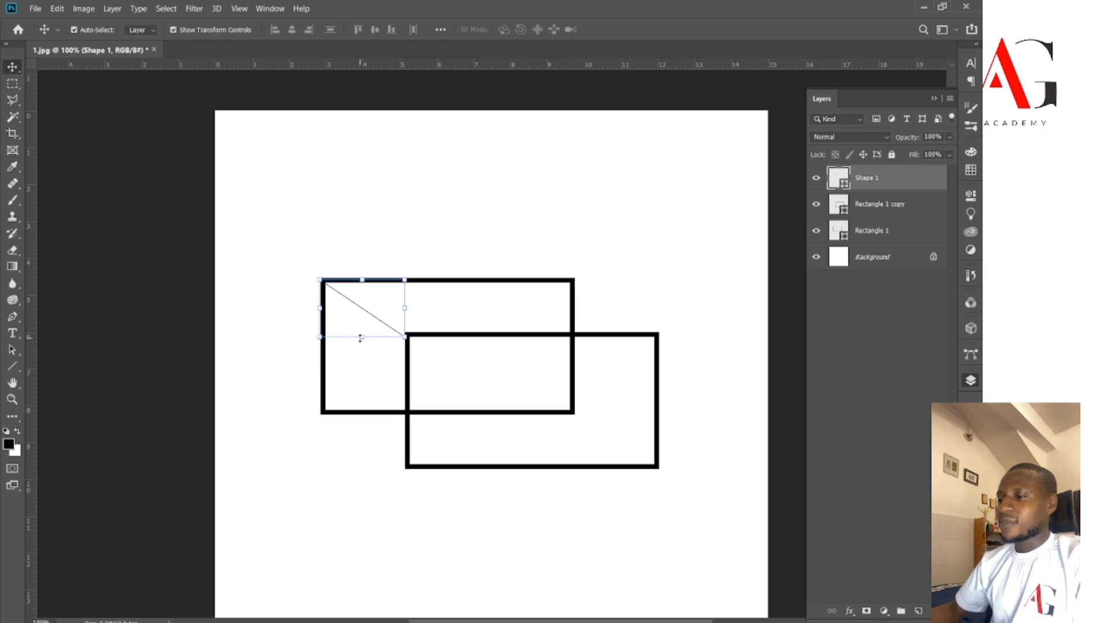
{"action": "left_click_drag", "start_coordinate": [353, 355], "coordinate": [354, 374]}
{"action": "mouse_move", "coordinate": [368, 280]}
{"action": "left_mouse_down"}
{"action": "mouse_move", "coordinate": [377, 262]}
{"action": "mouse_move", "coordinate": [378, 279]}
{"action": "left_mouse_up"}
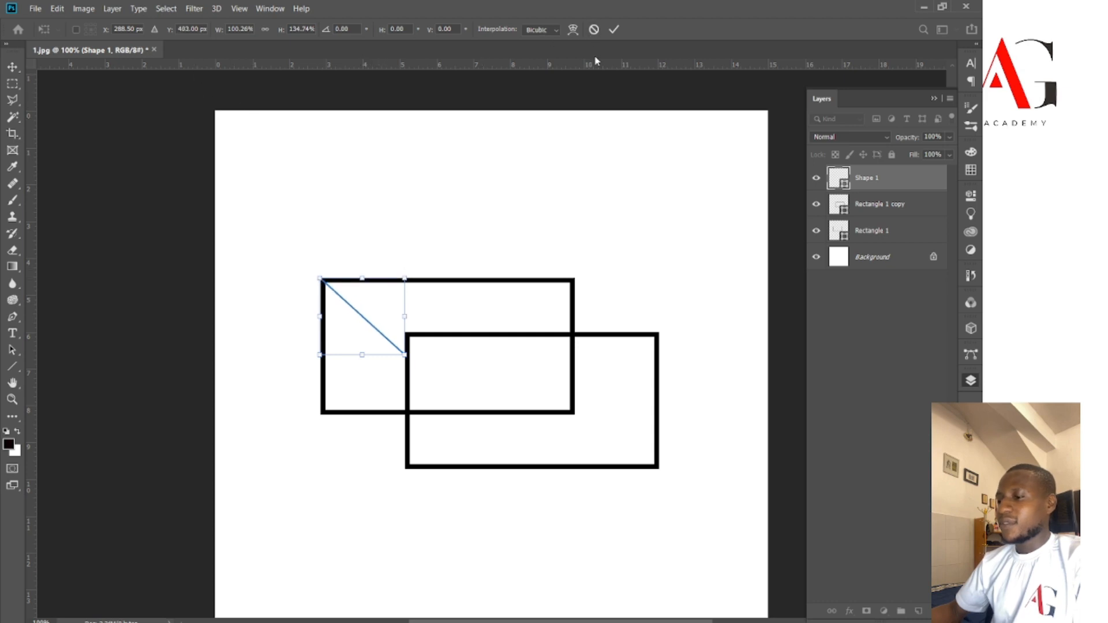
{"action": "key", "text": "ctrl+z"}
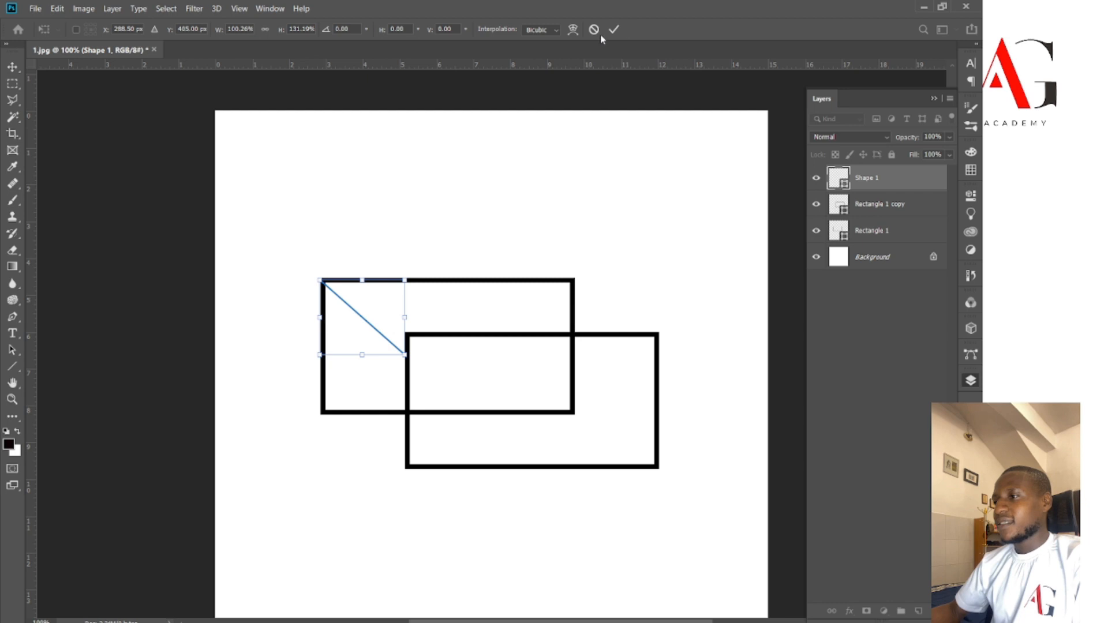
{"action": "left_click", "coordinate": [595, 31]}
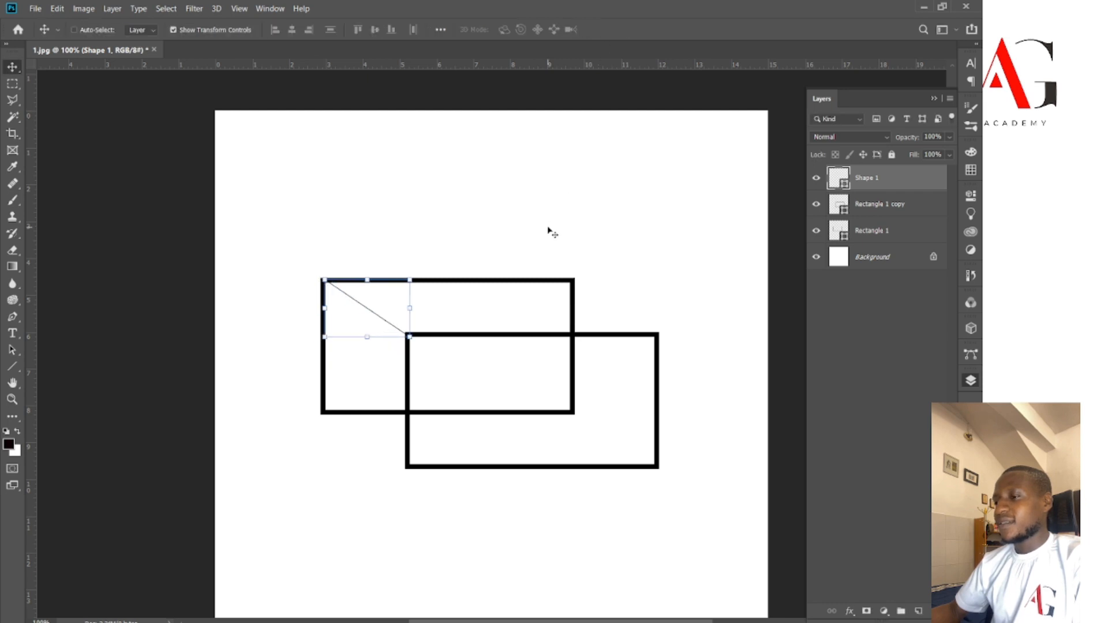
- Delete the diagonal line and draw a nearly horizontal line about 342 px wide above the two rectangles
{"action": "key", "text": "Delete"}
{"action": "key", "text": "u"}
{"action": "left_click_drag", "start_coordinate": [309, 197], "coordinate": [484, 201]}
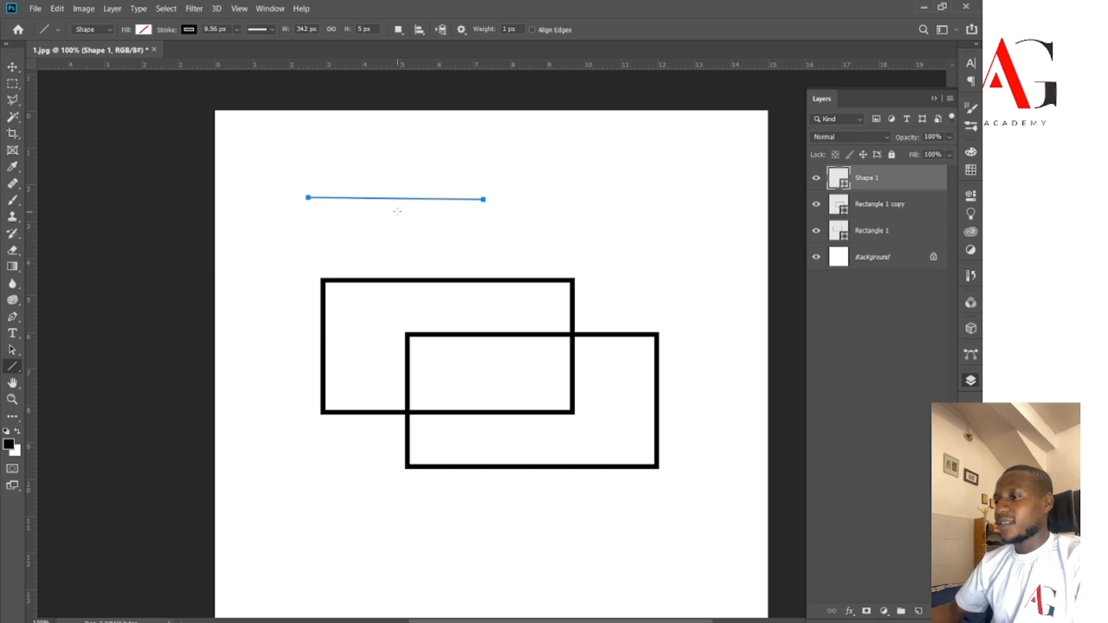
- Transform and reposition the new line so it connects the upper-left corners of the two rectangles
{"action": "left_click", "coordinate": [15, 66]}
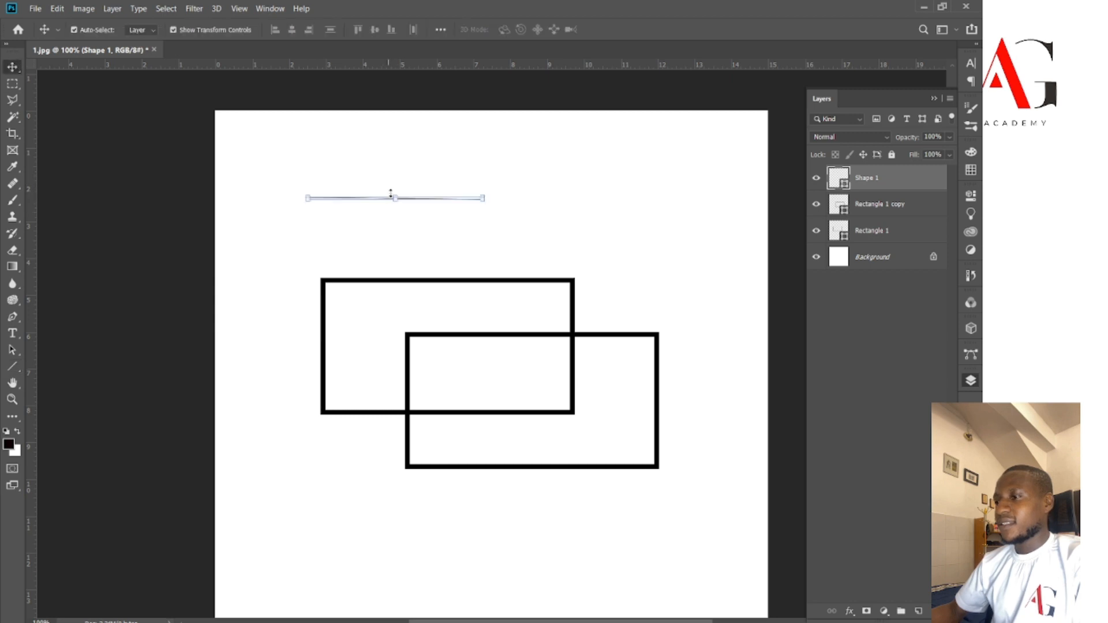
{"action": "left_click_drag", "start_coordinate": [395, 186], "coordinate": [395, 188]}
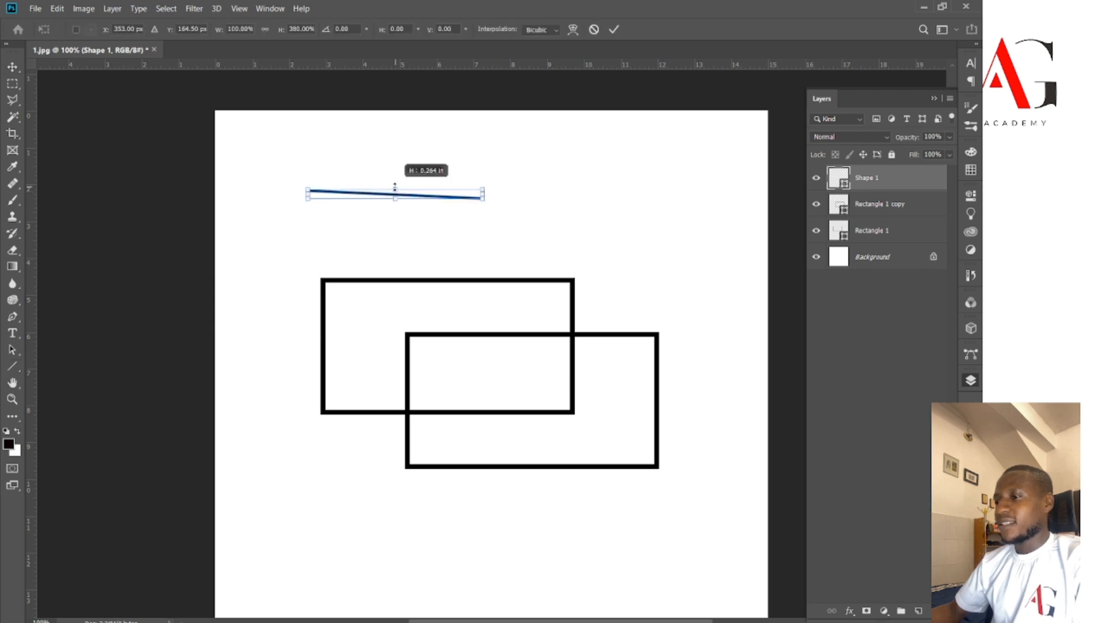
{"action": "left_click_drag", "start_coordinate": [487, 183], "coordinate": [401, 359]}
{"action": "left_click_drag", "start_coordinate": [461, 393], "coordinate": [410, 344]}
{"action": "left_click", "coordinate": [614, 28]}
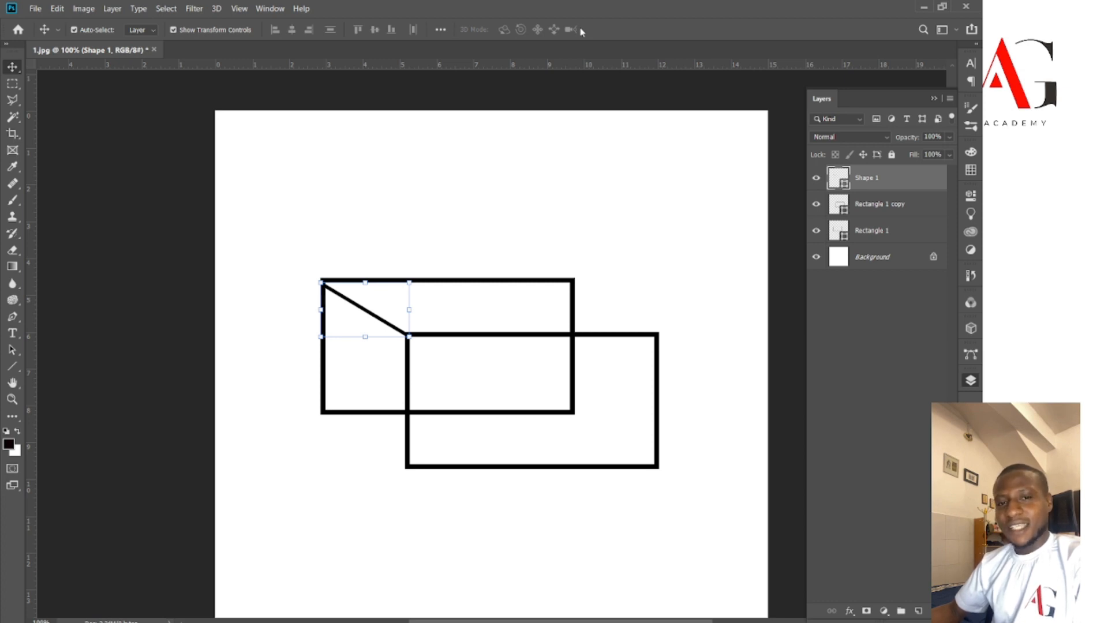
- Copy the diagonal line to connect the lower-left, upper-right and lower-right corner pairs, completing the wireframe box, and deselect everything
{"action": "key", "text": "ctrl"}
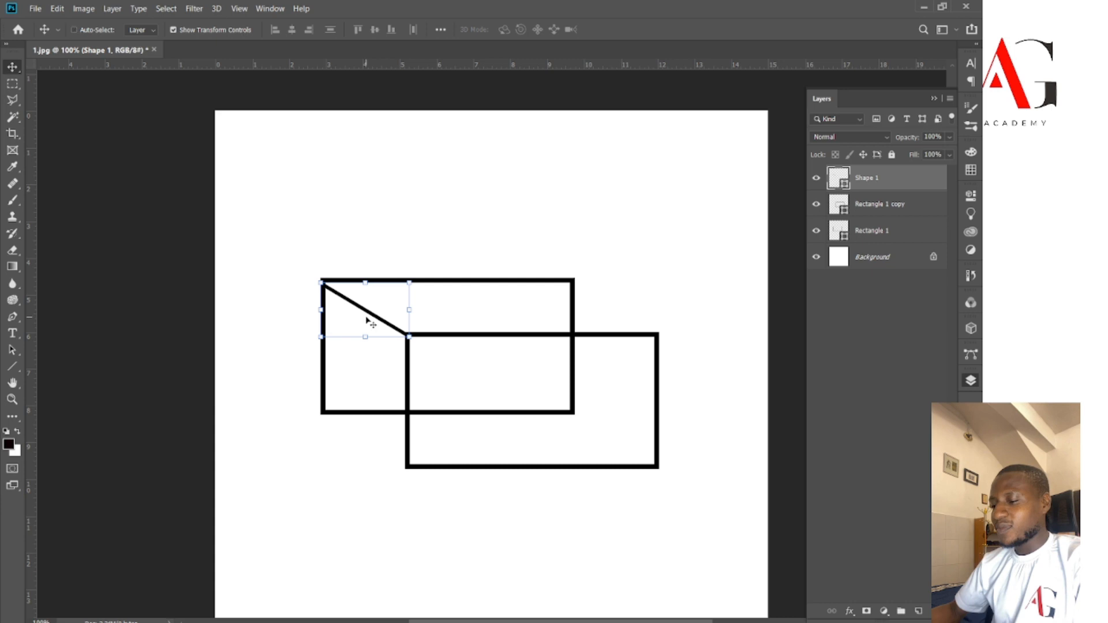
{"action": "key", "text": "ctrl"}
{"action": "key", "text": "ctrl"}
{"action": "left_click_drag", "start_coordinate": [369, 317], "coordinate": [370, 447]}
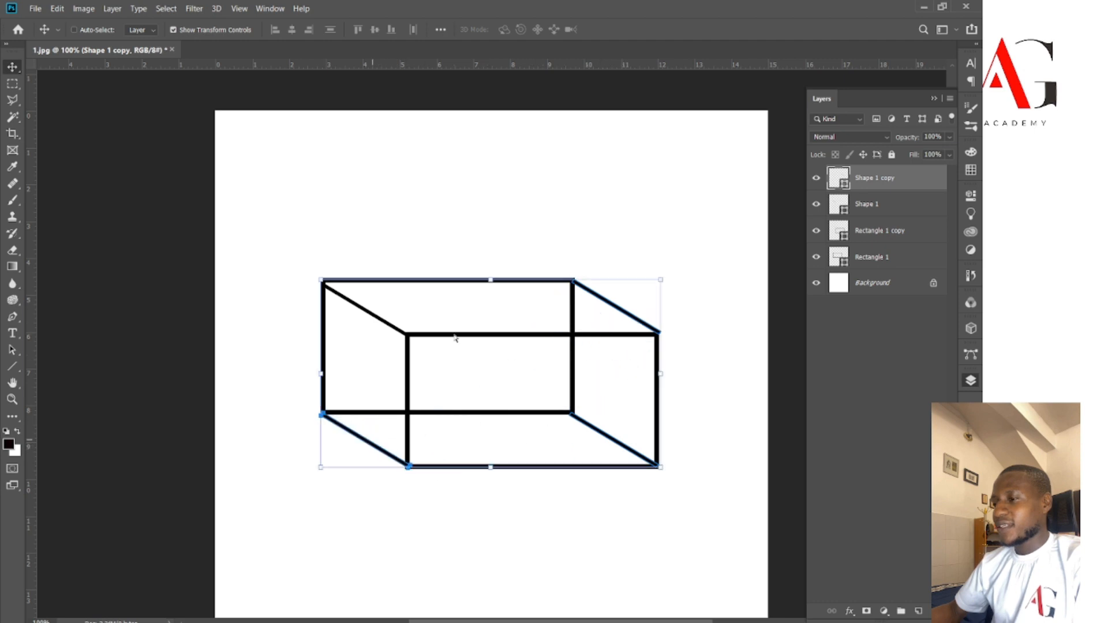
{"action": "left_click", "coordinate": [495, 207], "text": "ctrl"}
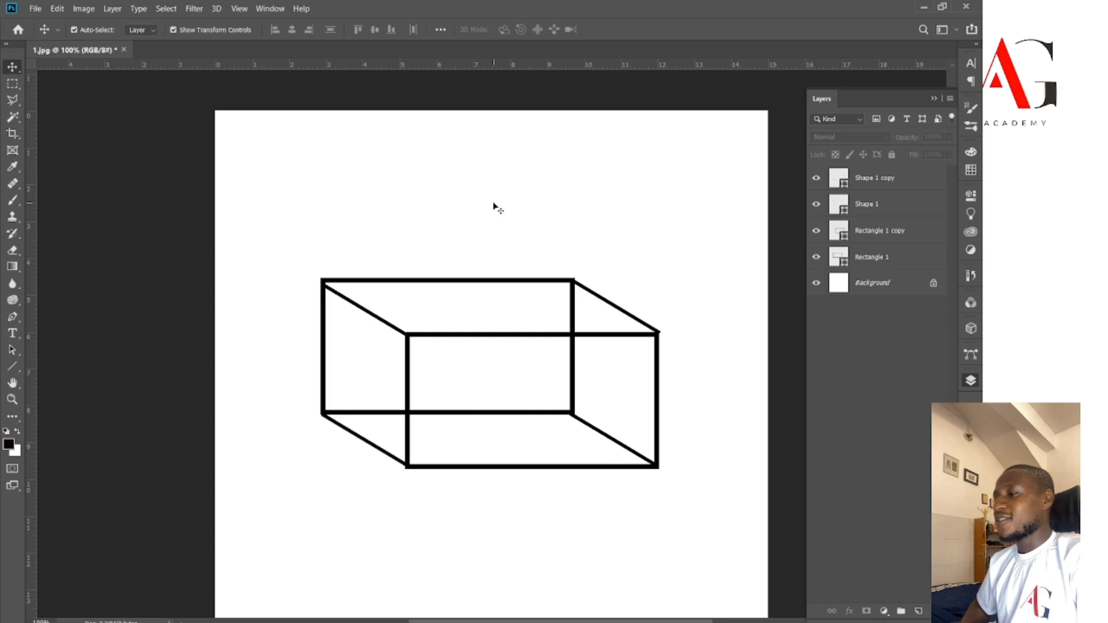
- Switch to the Brush tool and set the foreground color to the pink #c32566
{"action": "left_click", "coordinate": [11, 201]}
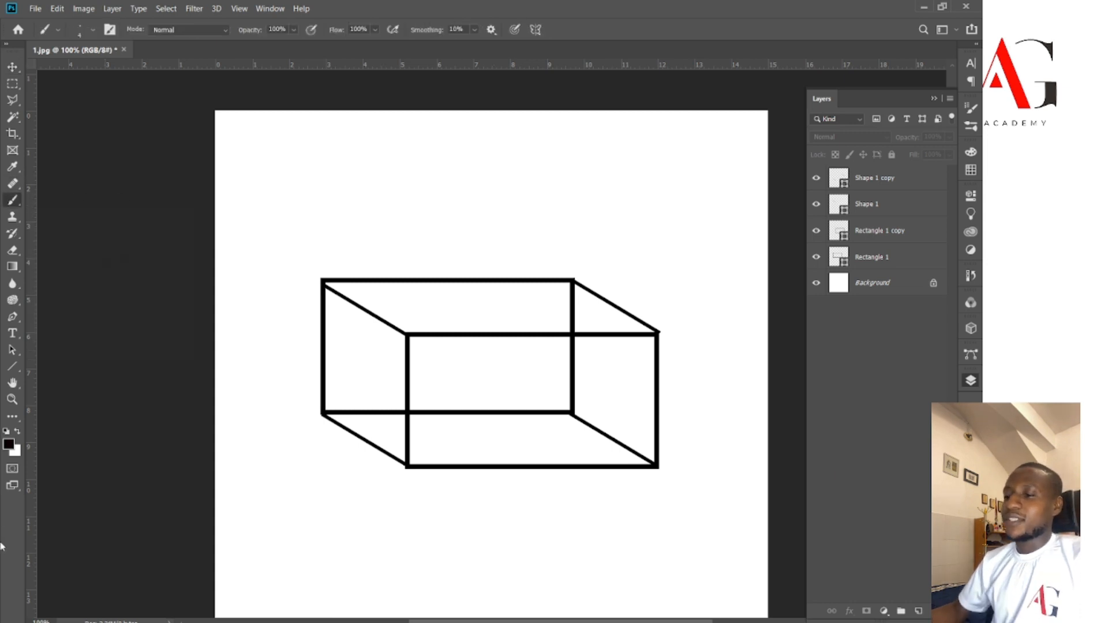
{"action": "left_click", "coordinate": [7, 444]}
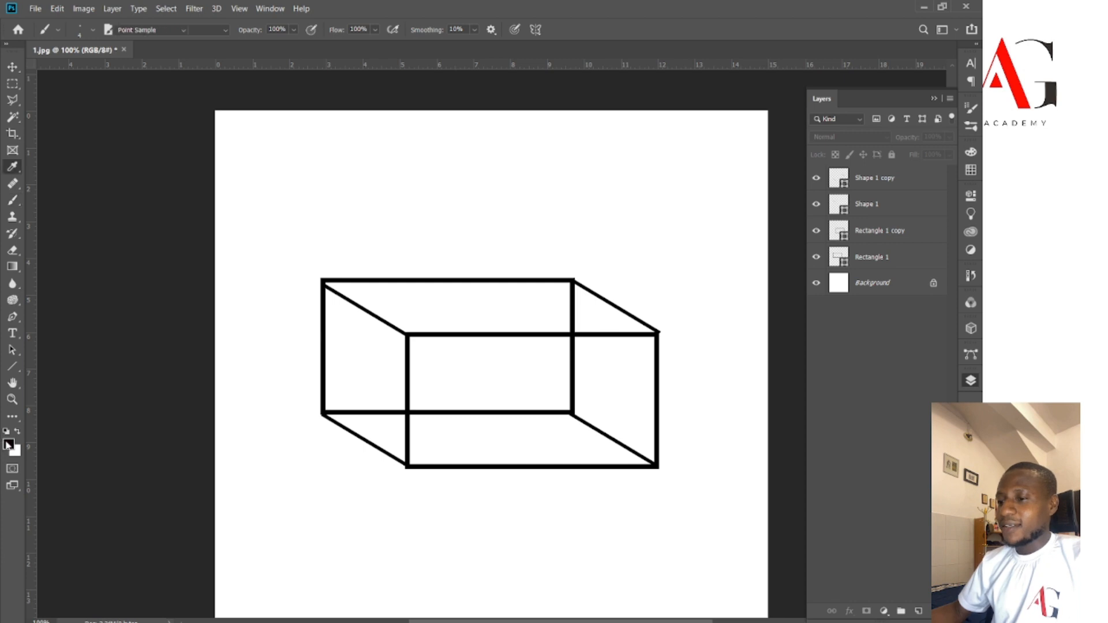
{"action": "left_click", "coordinate": [249, 404]}
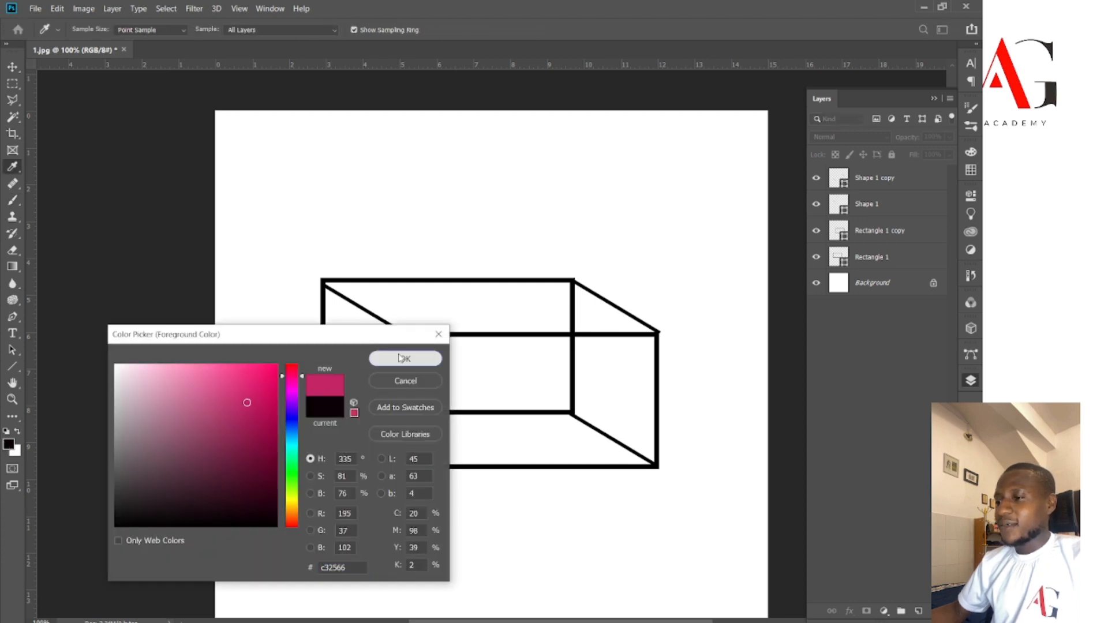
{"action": "left_click", "coordinate": [405, 359]}
- Try painting inside the box with no layer selected and on the Rectangle 1 layer, declining to rasterize the shape
{"action": "left_click", "coordinate": [426, 291]}
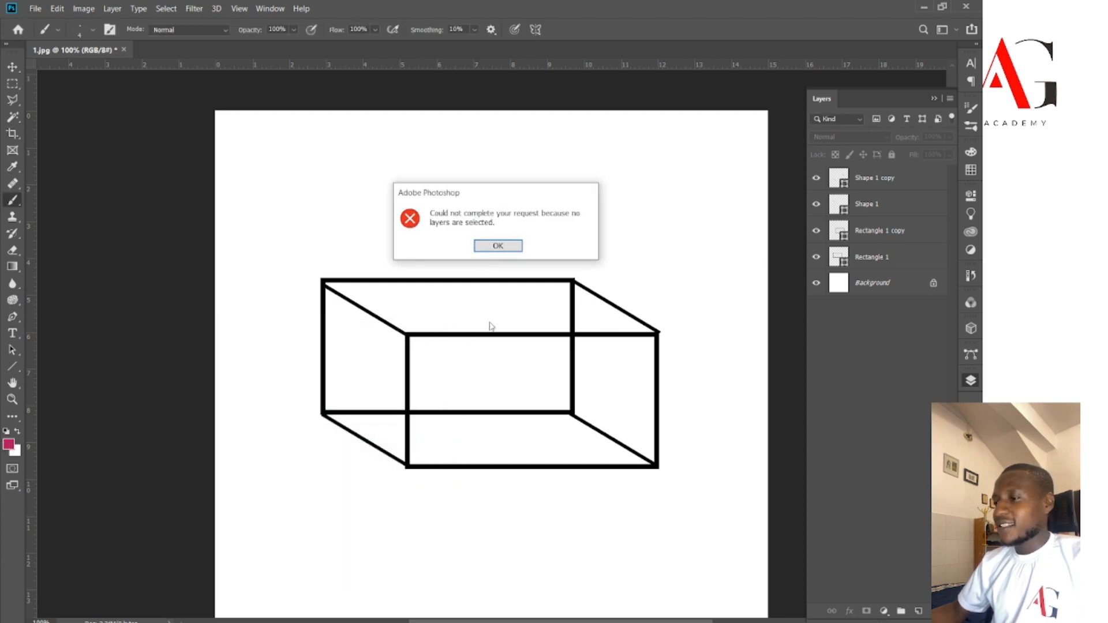
{"action": "left_click", "coordinate": [510, 247]}
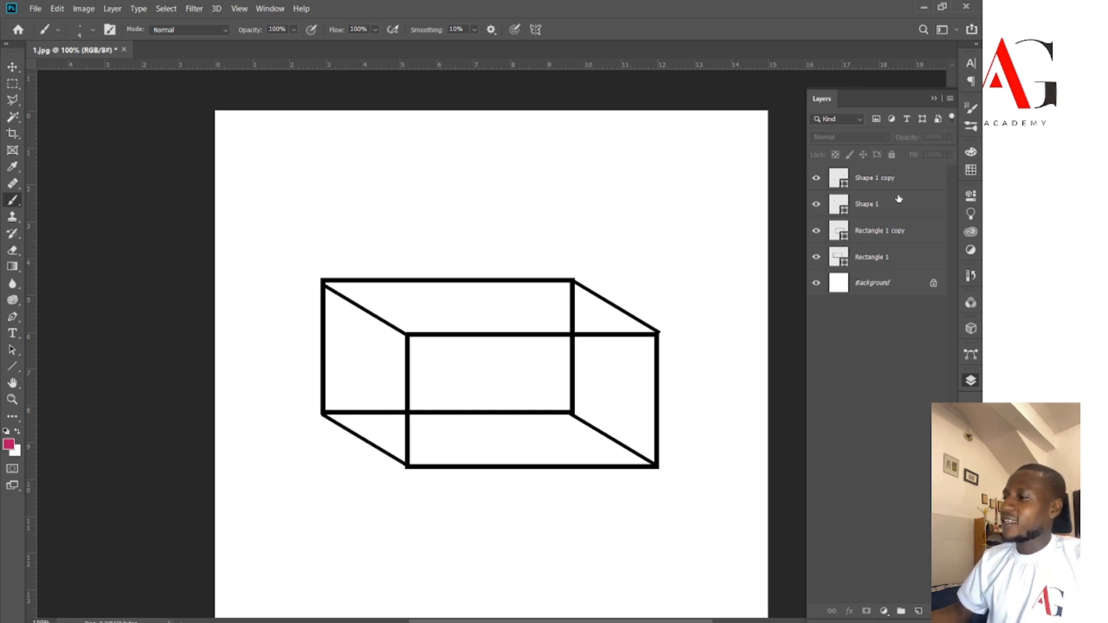
{"action": "left_click", "coordinate": [902, 181]}
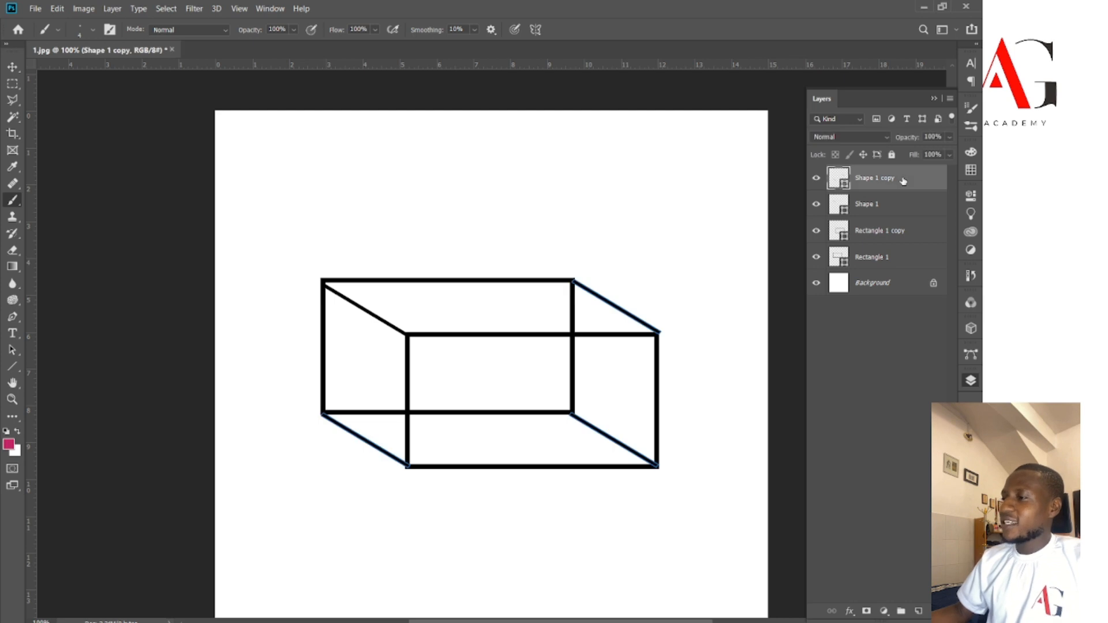
{"action": "left_click", "coordinate": [897, 268]}
{"action": "left_click", "coordinate": [446, 391]}
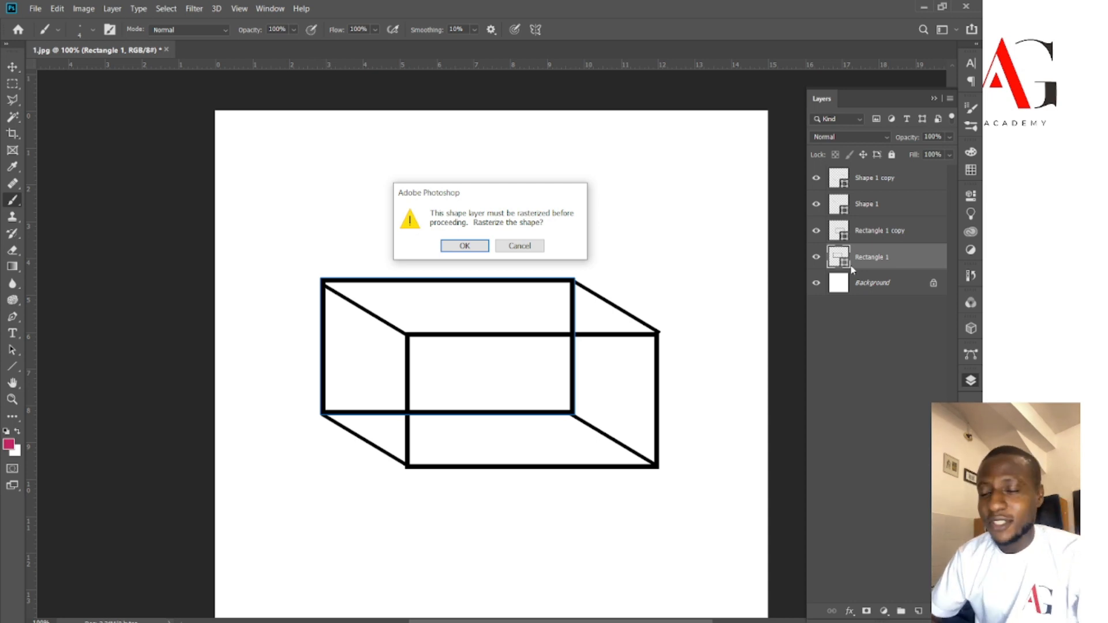
{"action": "left_click", "coordinate": [533, 248]}
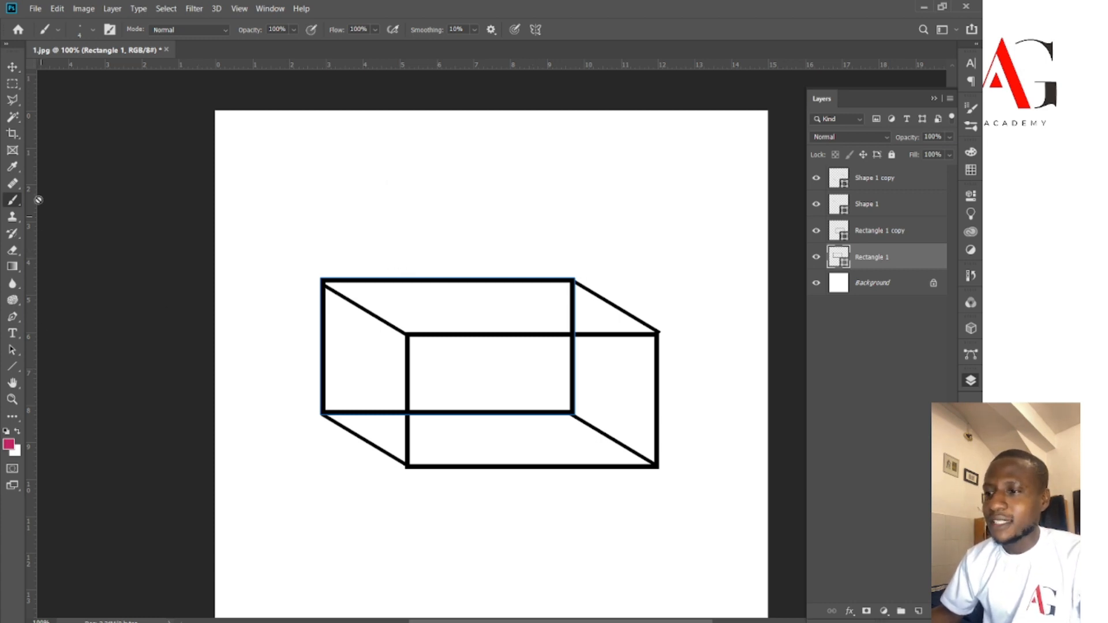
- Switch to the Rectangle tool and look over the Pattern Fill settings of the Rectangle 1 layer
{"action": "left_click", "coordinate": [19, 369]}
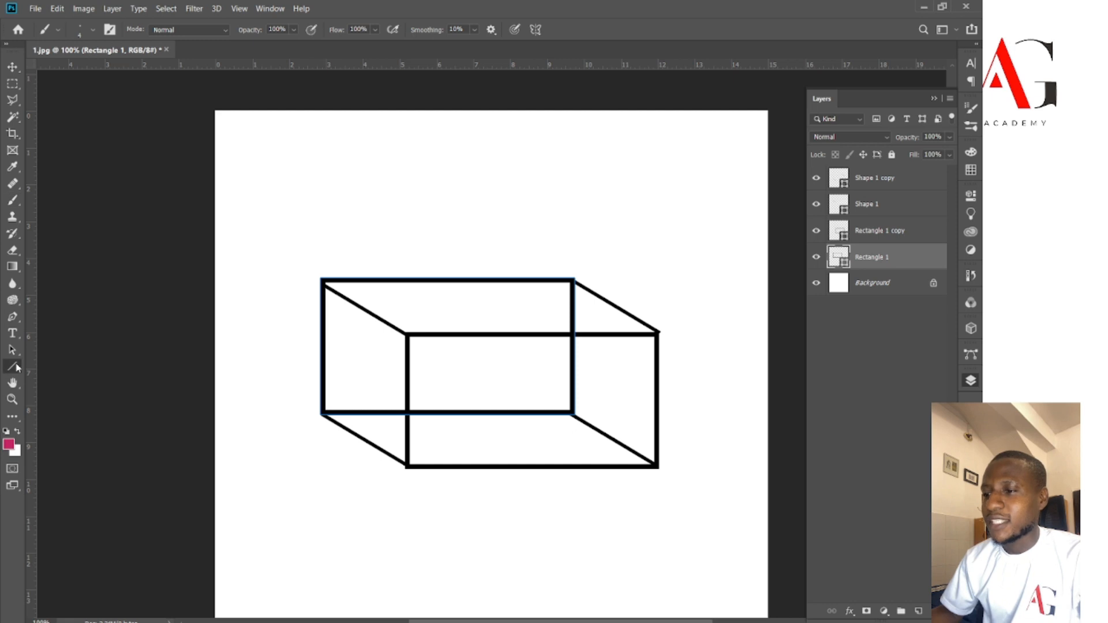
{"action": "left_click", "coordinate": [46, 366]}
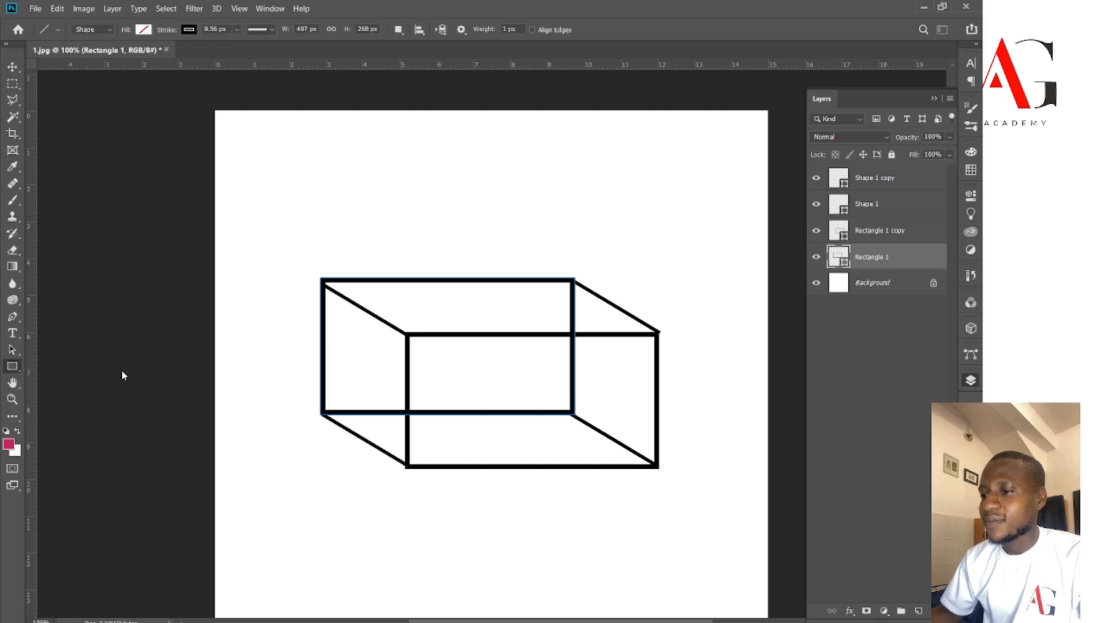
{"action": "double_click", "coordinate": [844, 265]}
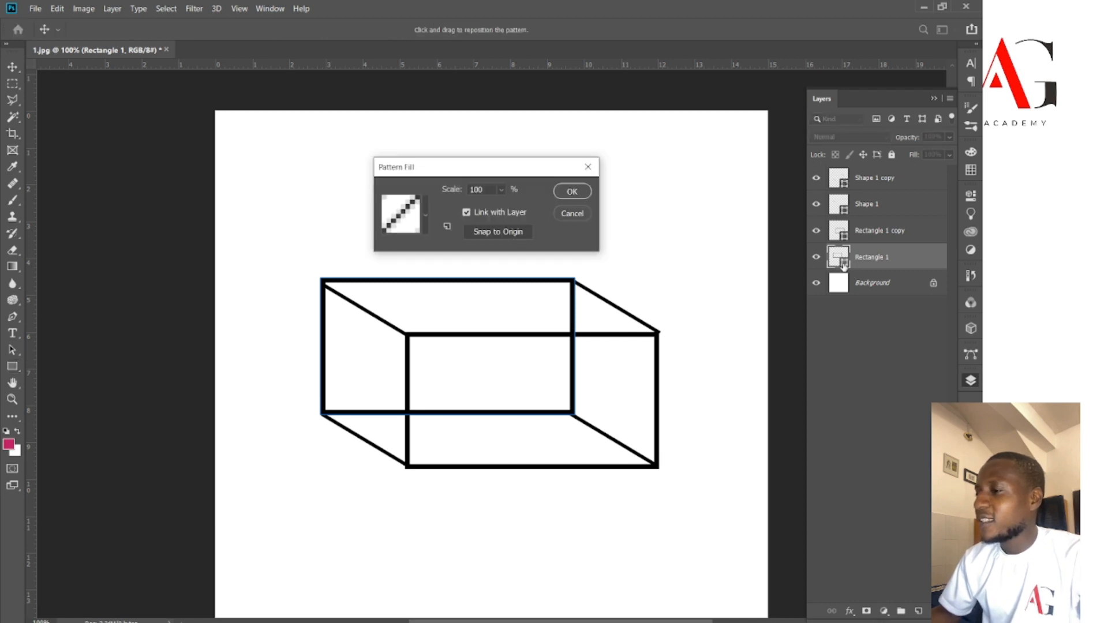
{"action": "left_click", "coordinate": [588, 168]}
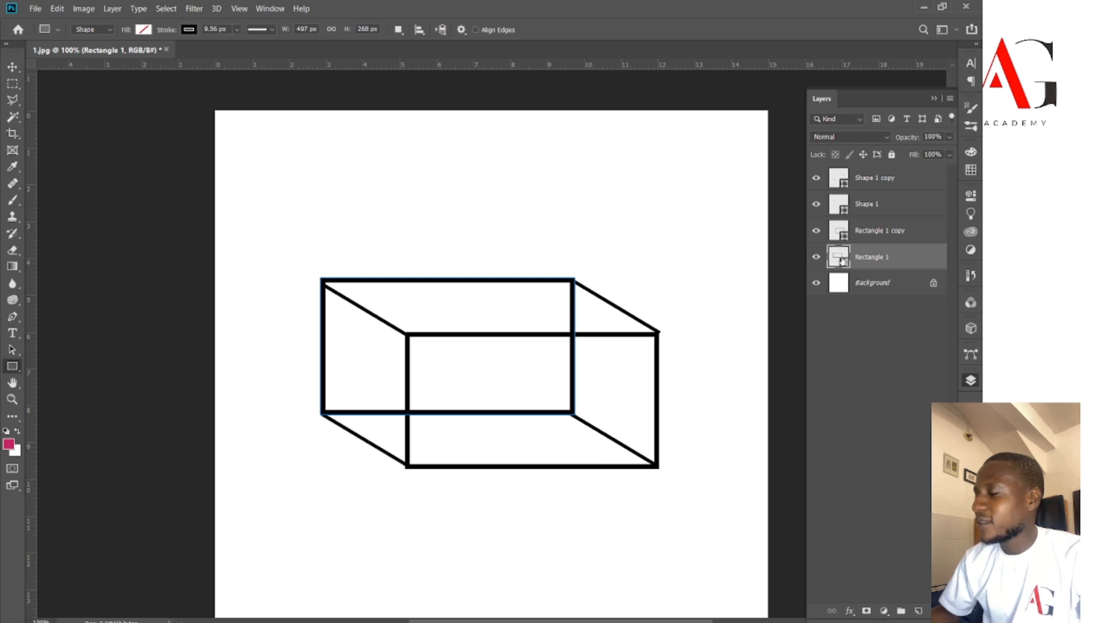
{"action": "double_click", "coordinate": [844, 262]}
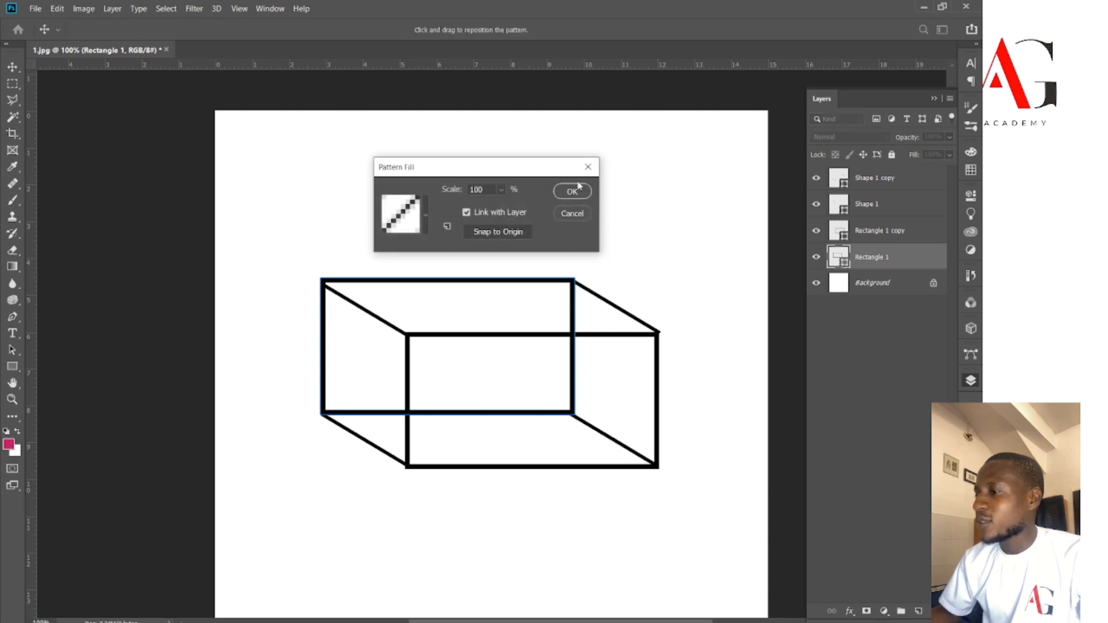
{"action": "left_click", "coordinate": [566, 198]}
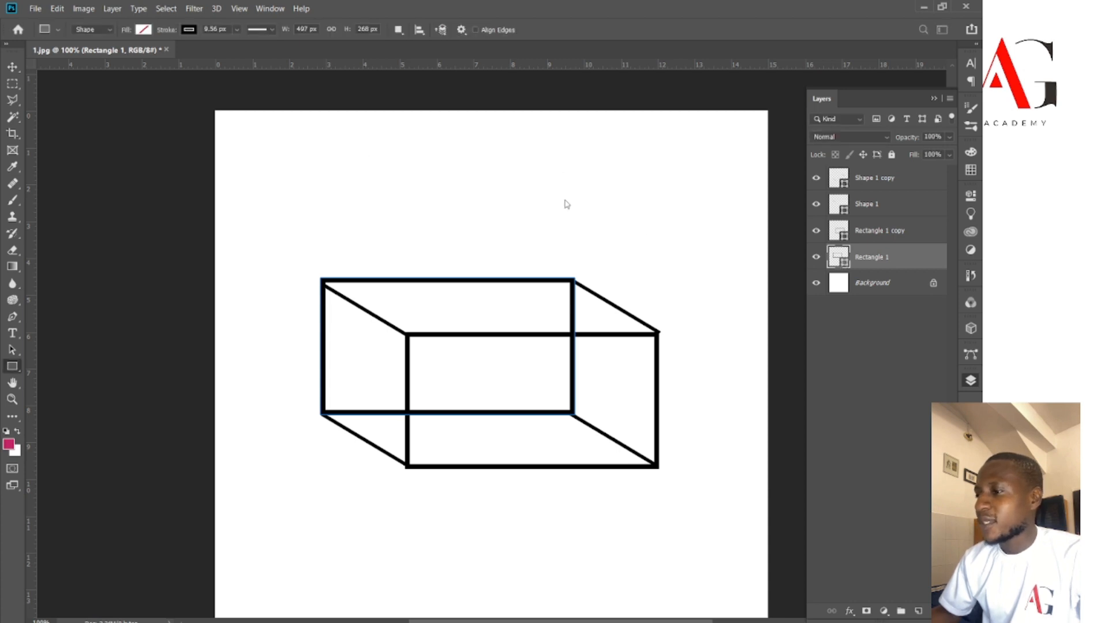
{"action": "double_click", "coordinate": [844, 262]}
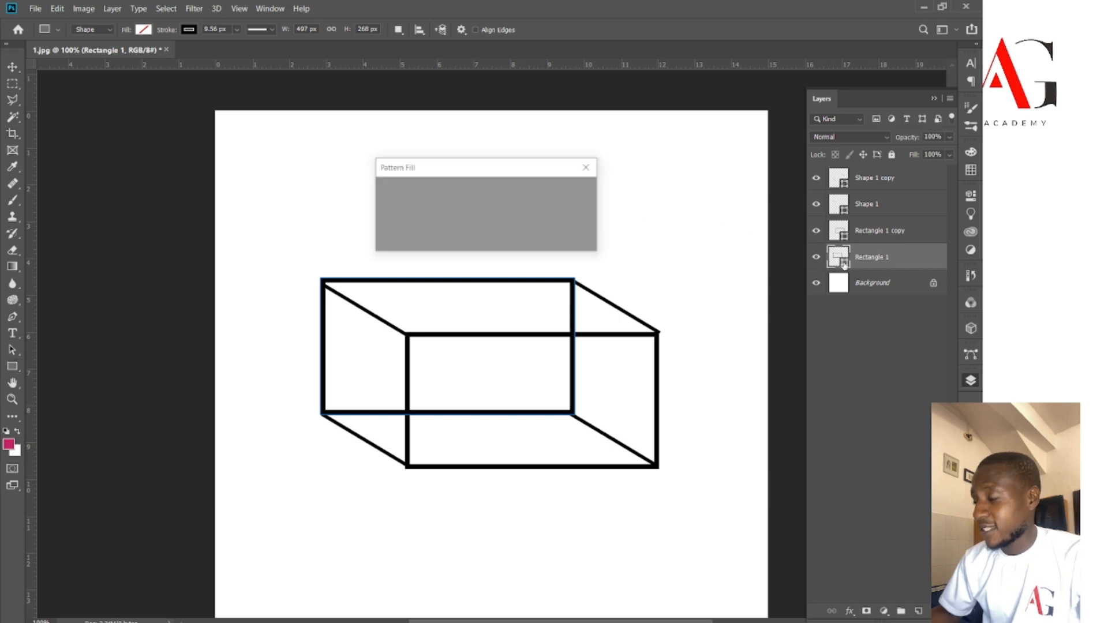
{"action": "left_click", "coordinate": [425, 214]}
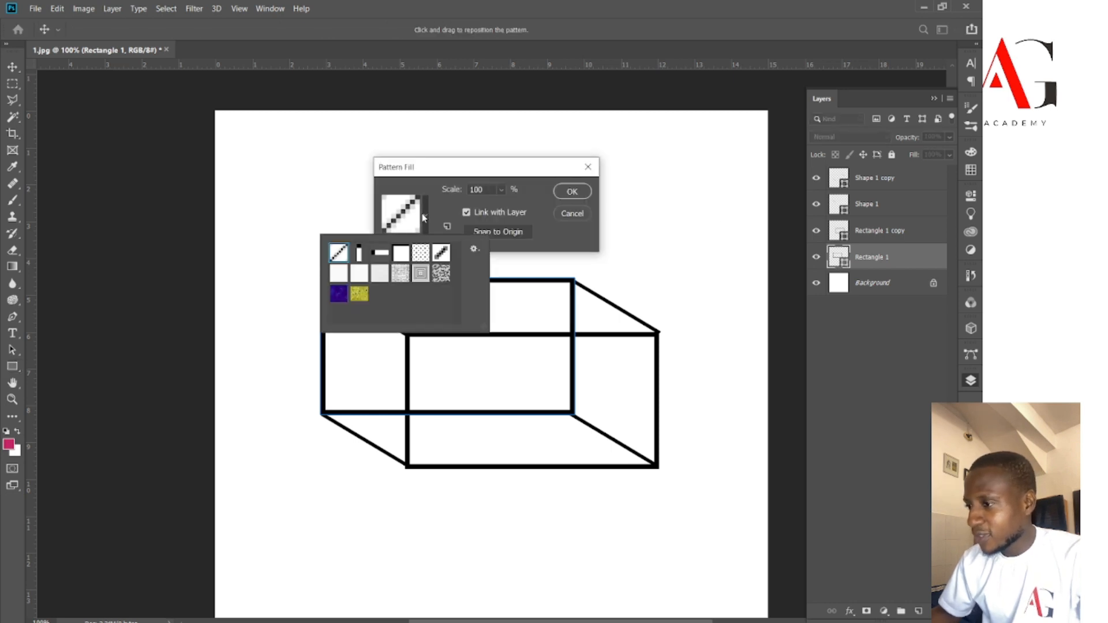
{"action": "left_click", "coordinate": [339, 297]}
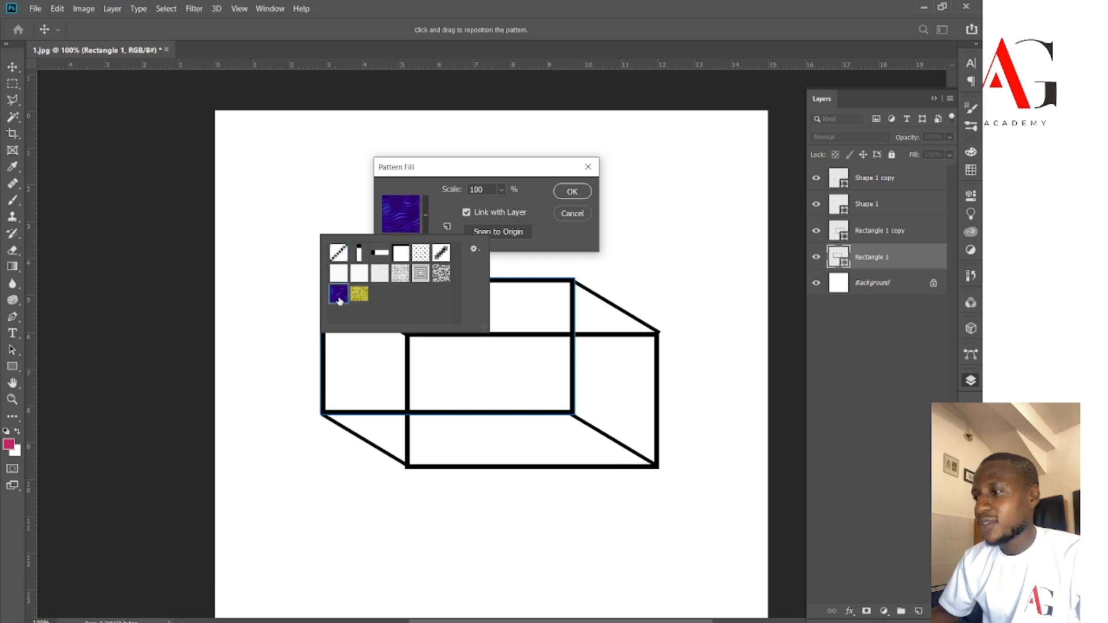
{"action": "left_click", "coordinate": [474, 250]}
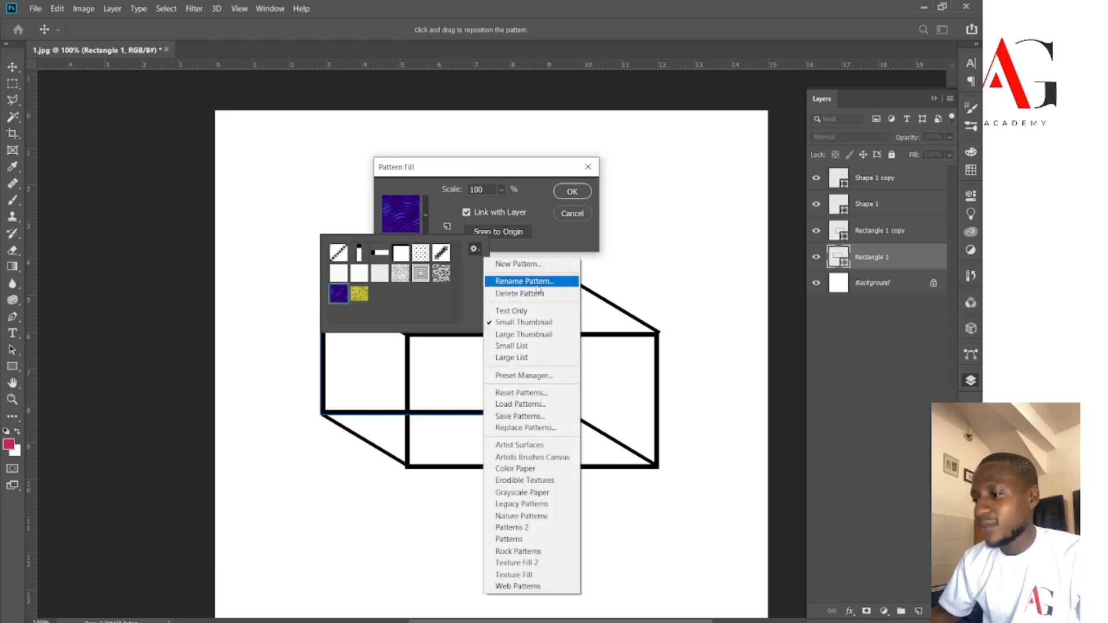
{"action": "left_click", "coordinate": [528, 575]}
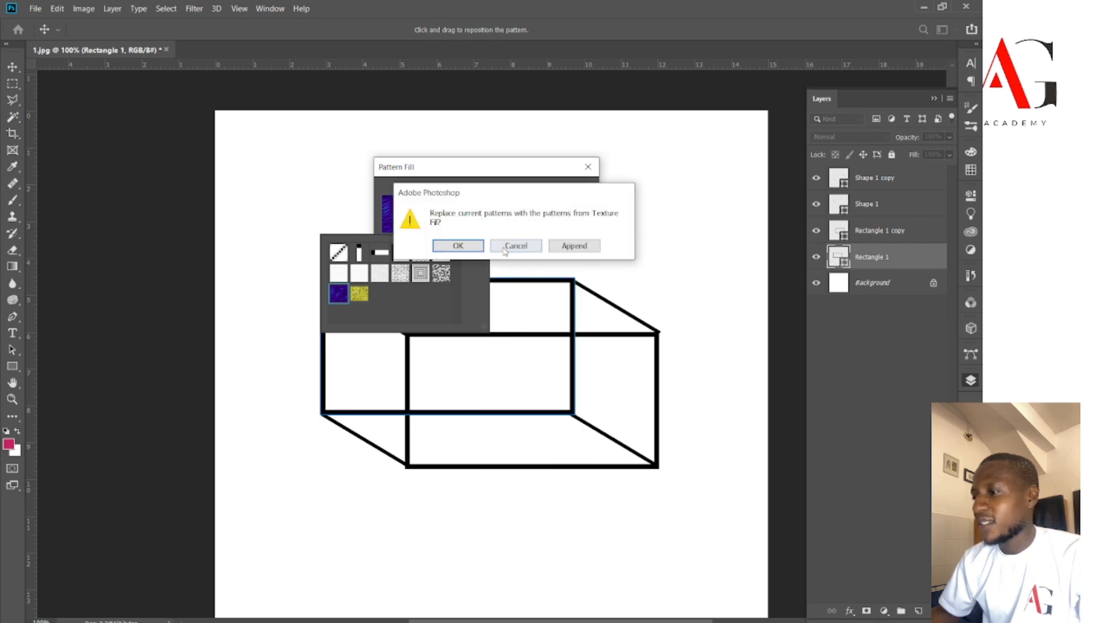
{"action": "left_click", "coordinate": [521, 246]}
{"action": "left_click", "coordinate": [589, 167]}
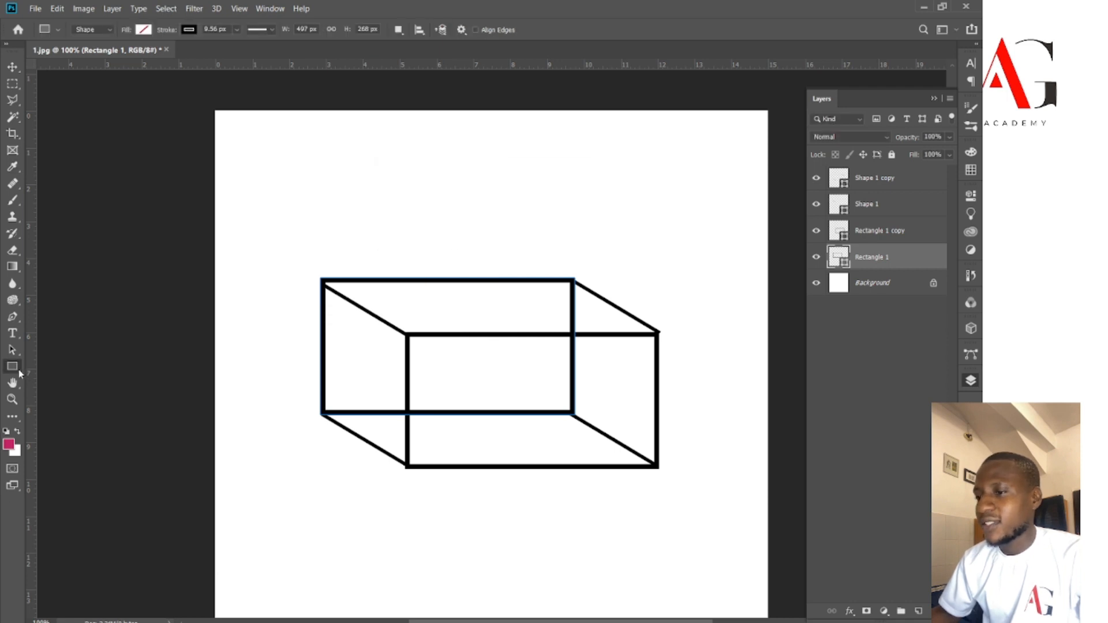
- Try several swatches as the fill of the Rectangle 1 shape and settle on Light Pea Green
{"action": "left_click", "coordinate": [143, 29]}
{"action": "left_click", "coordinate": [83, 109]}
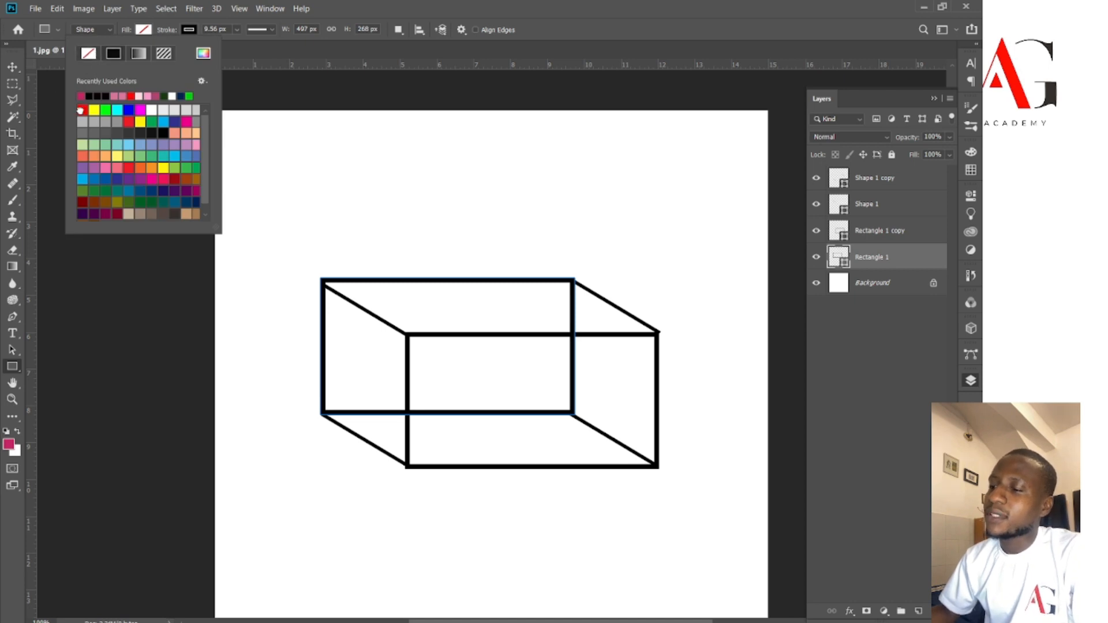
{"action": "left_click", "coordinate": [130, 110]}
{"action": "left_click", "coordinate": [140, 110]}
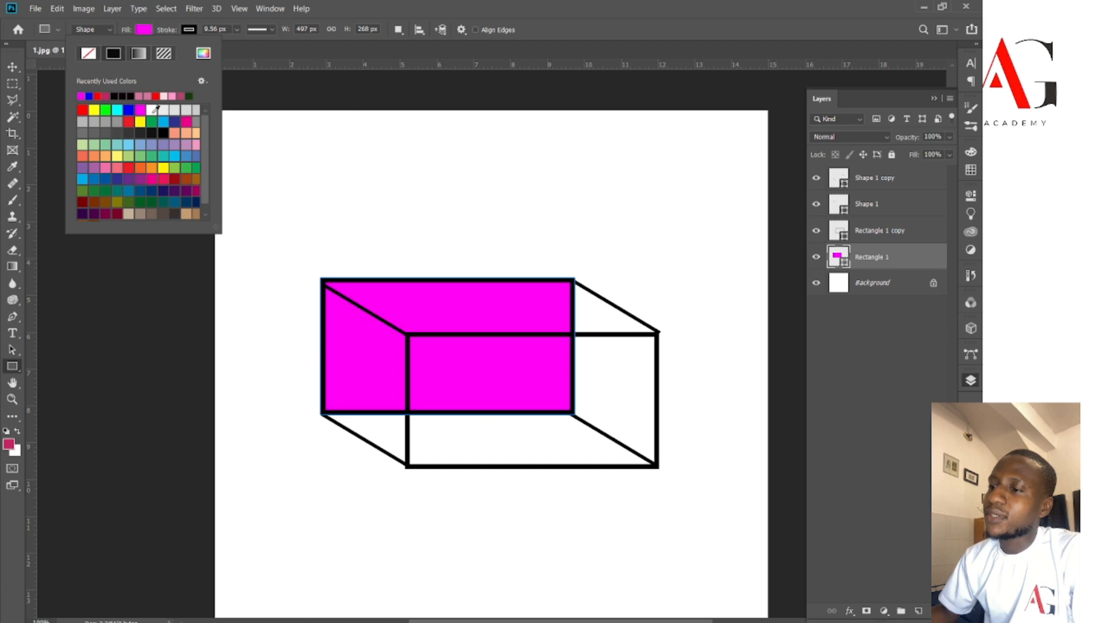
{"action": "left_click", "coordinate": [152, 121]}
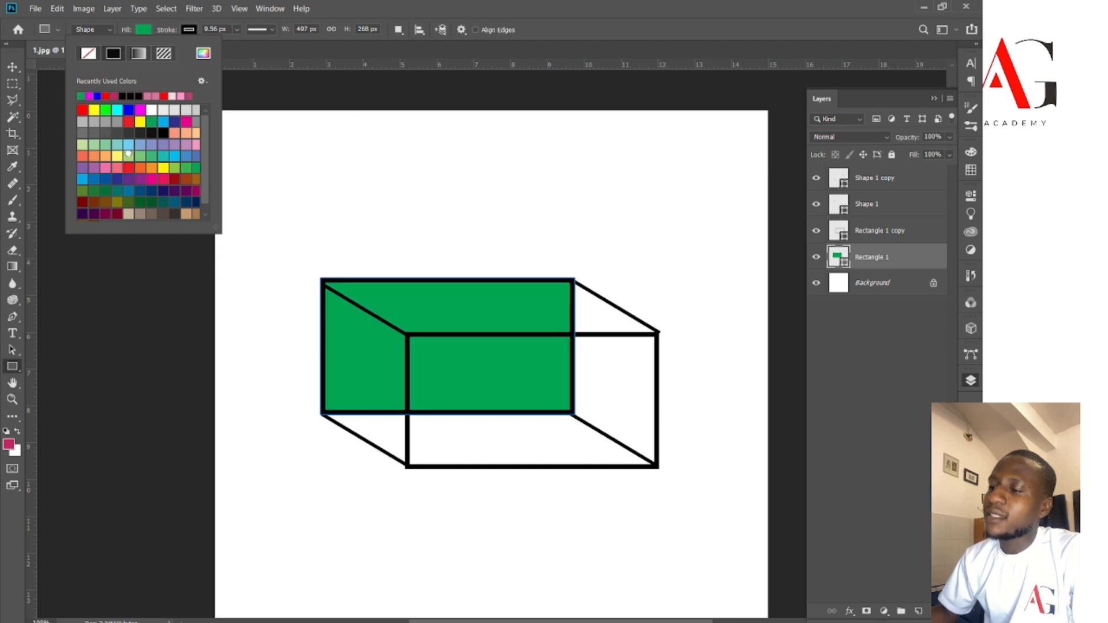
{"action": "left_click", "coordinate": [128, 154]}
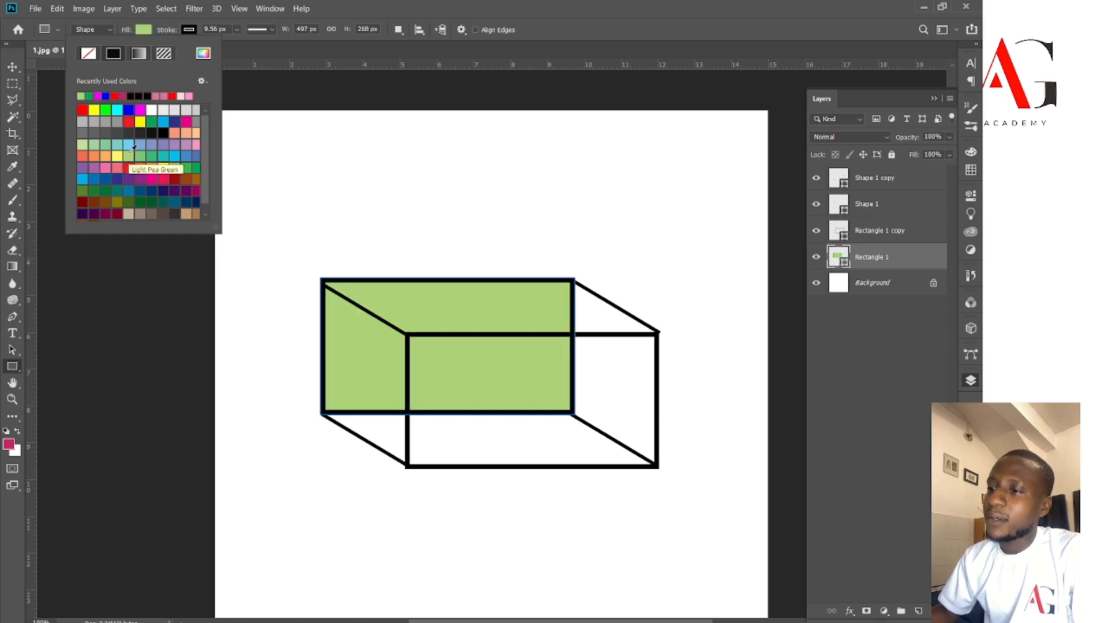
- Try green, orange and black swatches as the stroke color of Rectangle 1 and settle on bright red
{"action": "left_click", "coordinate": [188, 29]}
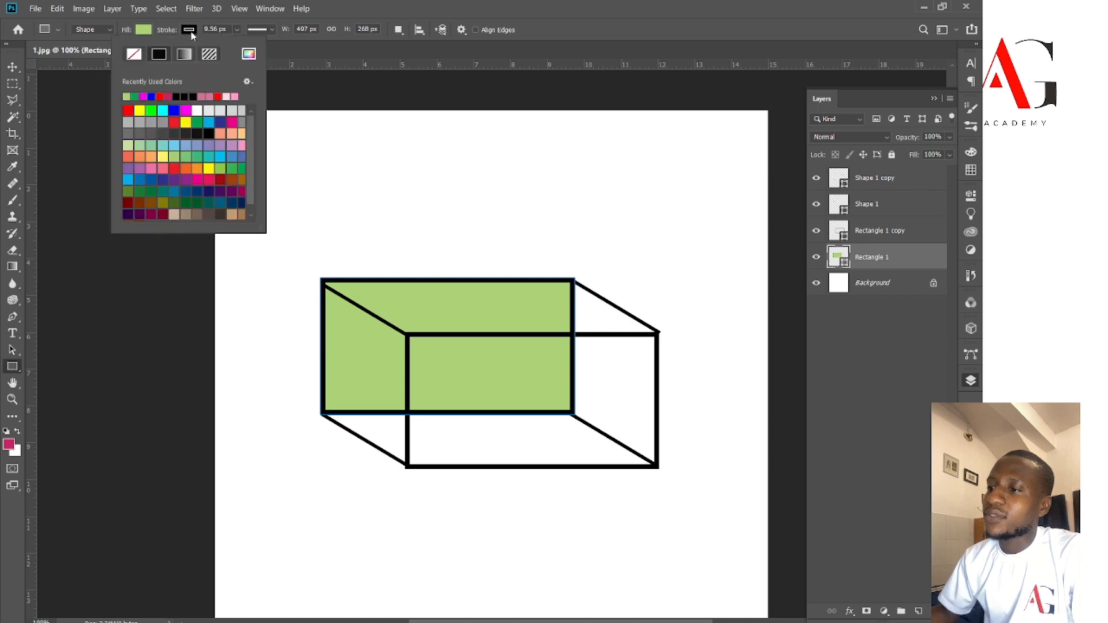
{"action": "left_click", "coordinate": [189, 29]}
{"action": "left_click", "coordinate": [190, 30]}
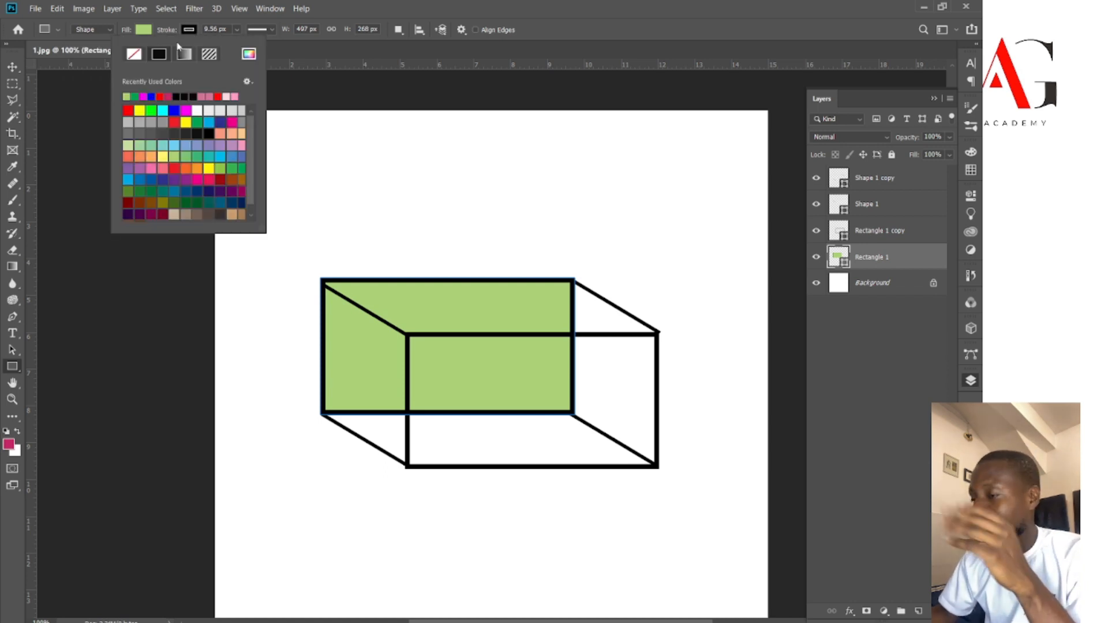
{"action": "left_click", "coordinate": [134, 96]}
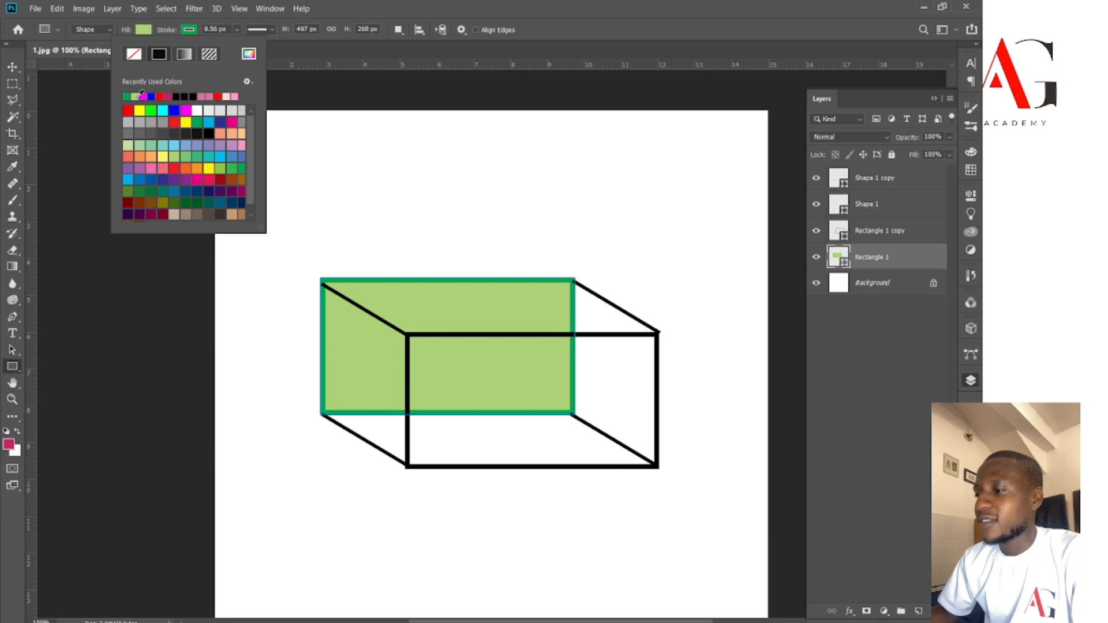
{"action": "left_click", "coordinate": [143, 156]}
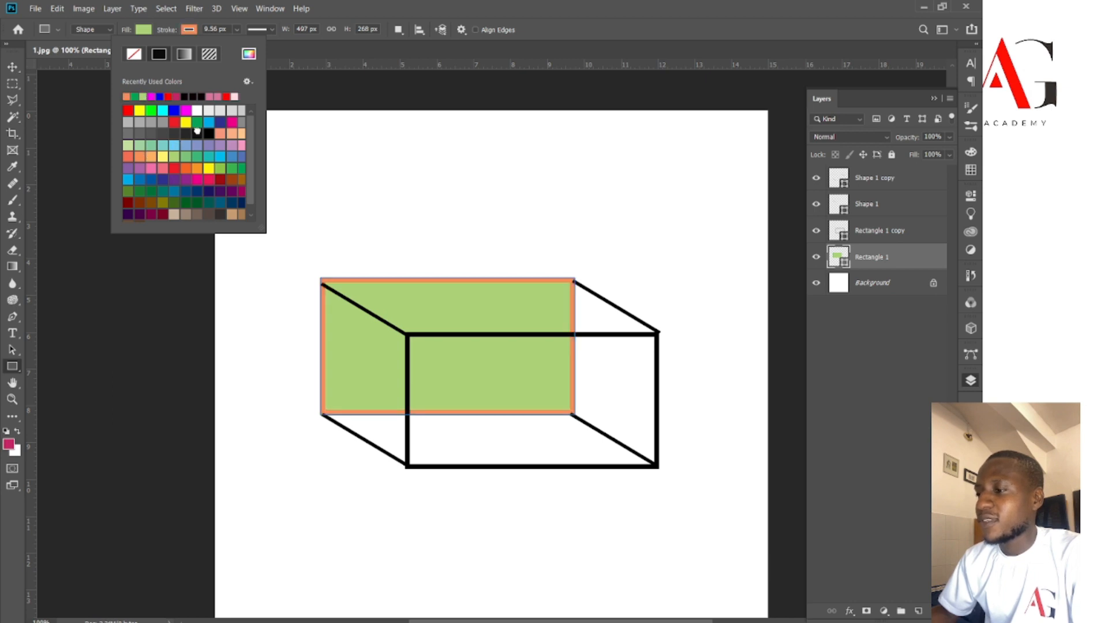
{"action": "left_click", "coordinate": [196, 131]}
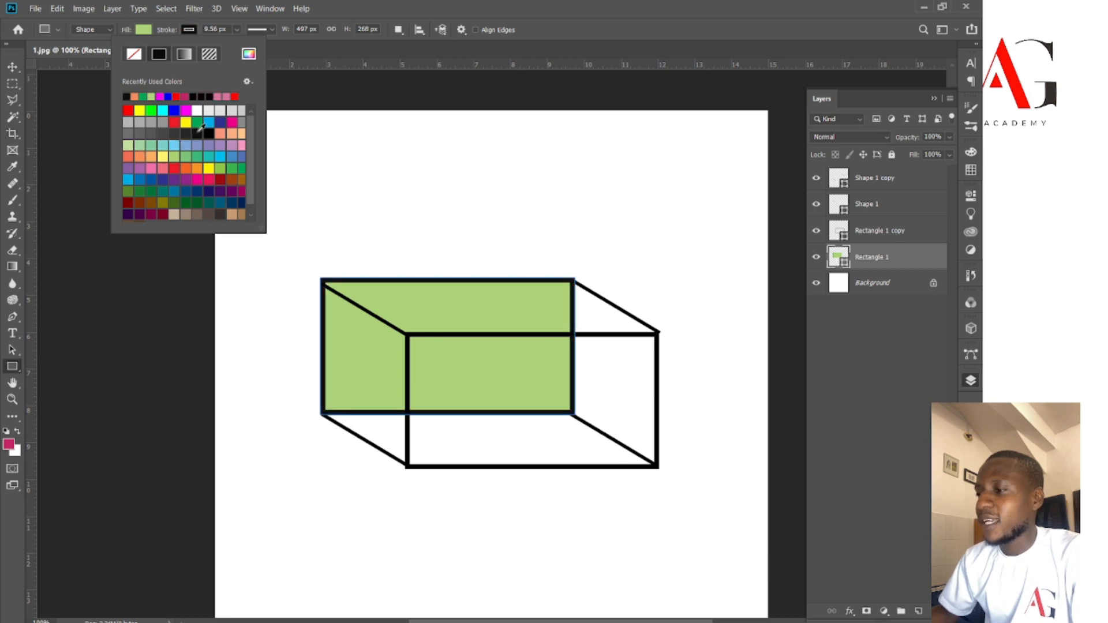
{"action": "left_click", "coordinate": [153, 110]}
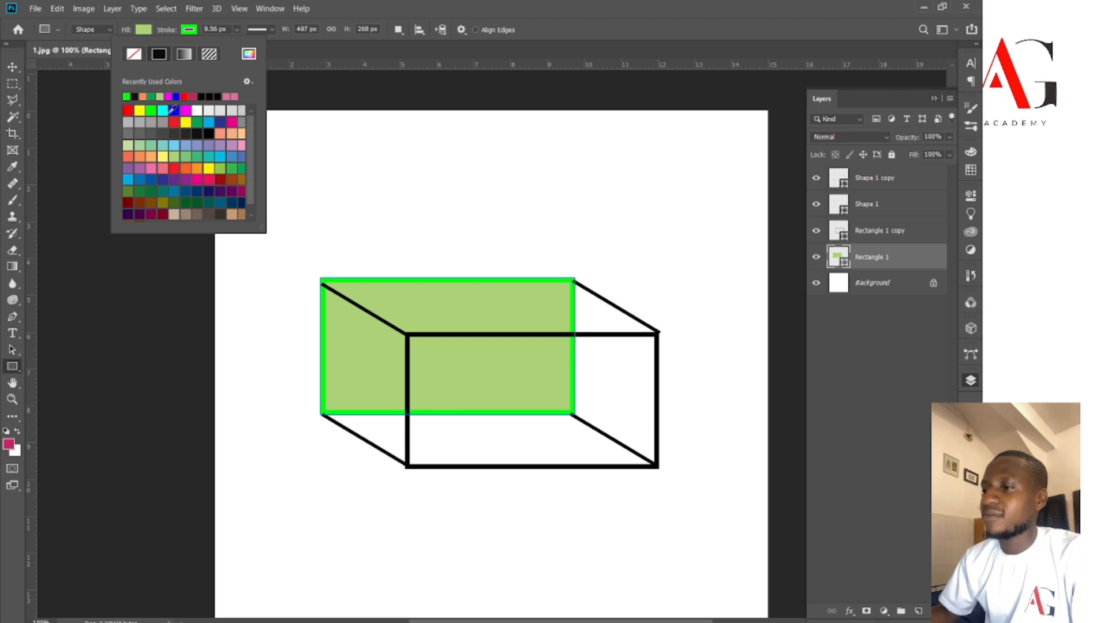
{"action": "left_click", "coordinate": [128, 111]}
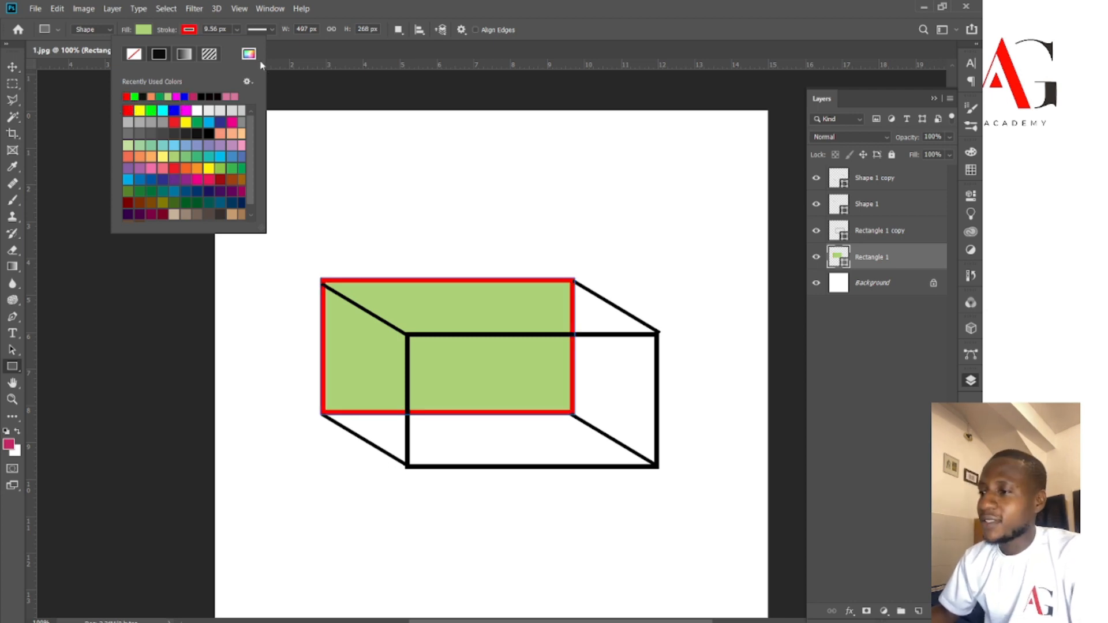
{"action": "left_click", "coordinate": [914, 243]}
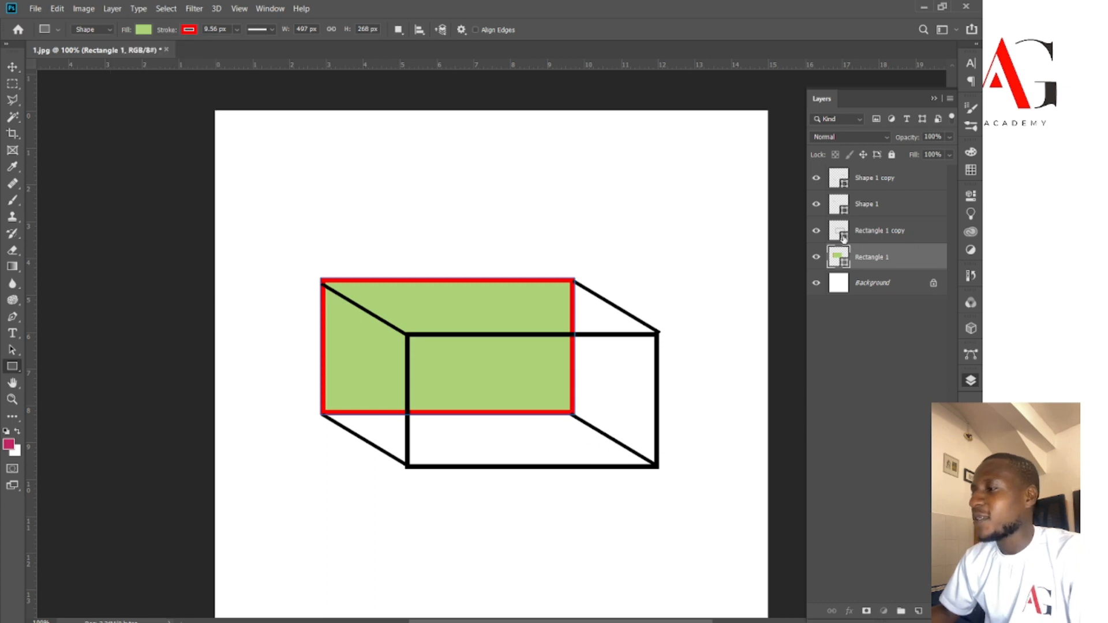
- Give the Rectangle 1 copy shape the same light pea green fill and red stroke as Rectangle 1
{"action": "double_click", "coordinate": [846, 239]}
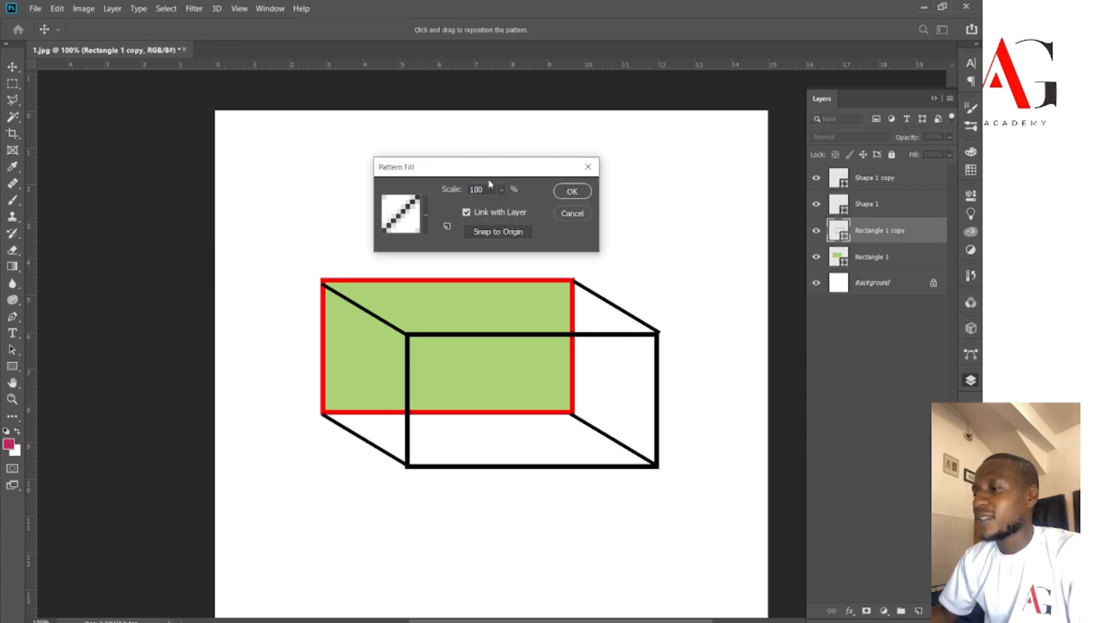
{"action": "left_click", "coordinate": [590, 168]}
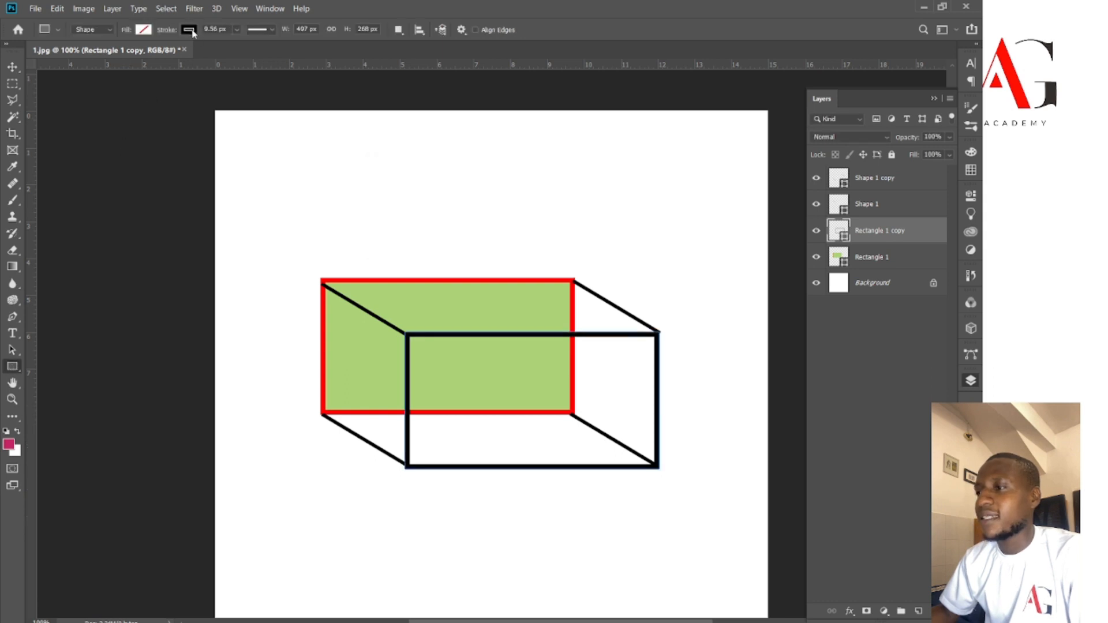
{"action": "left_click", "coordinate": [143, 31]}
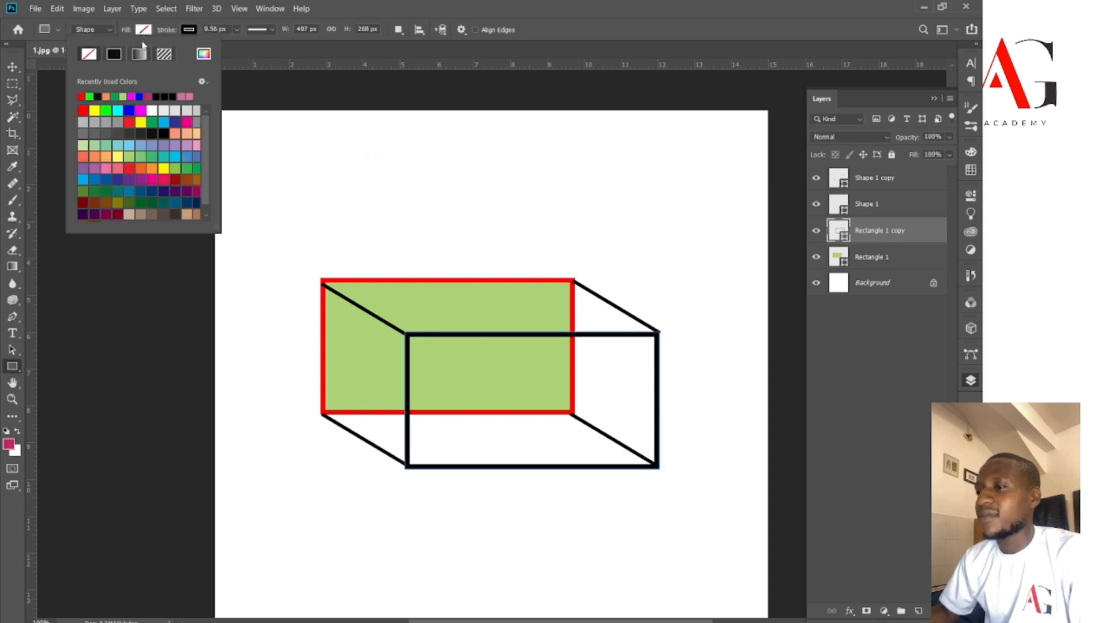
{"action": "left_click", "coordinate": [124, 96]}
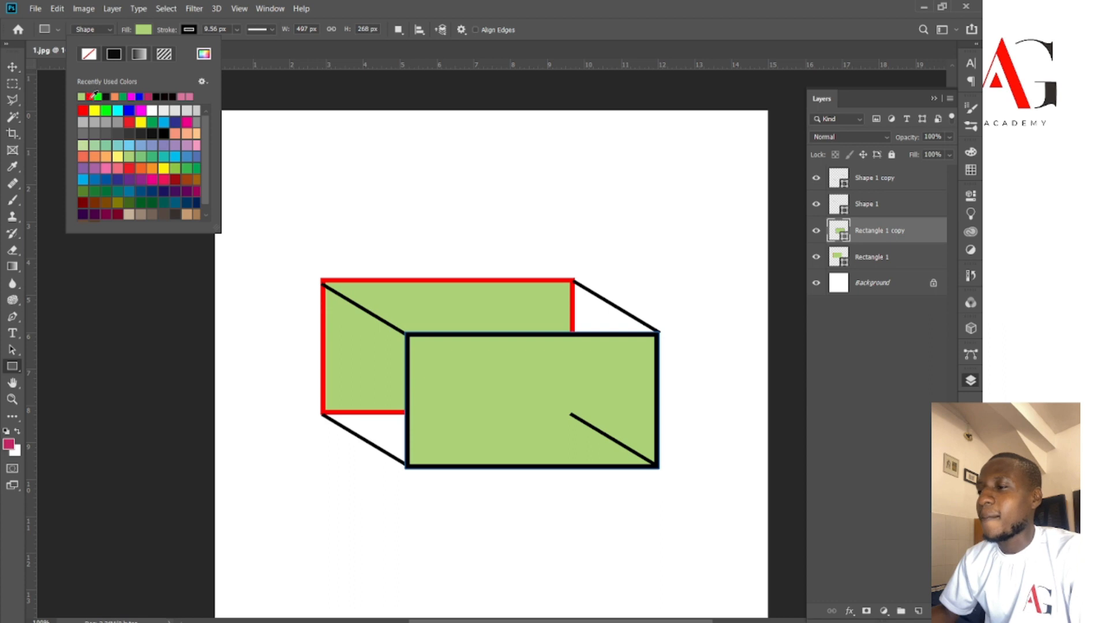
{"action": "left_click", "coordinate": [190, 30]}
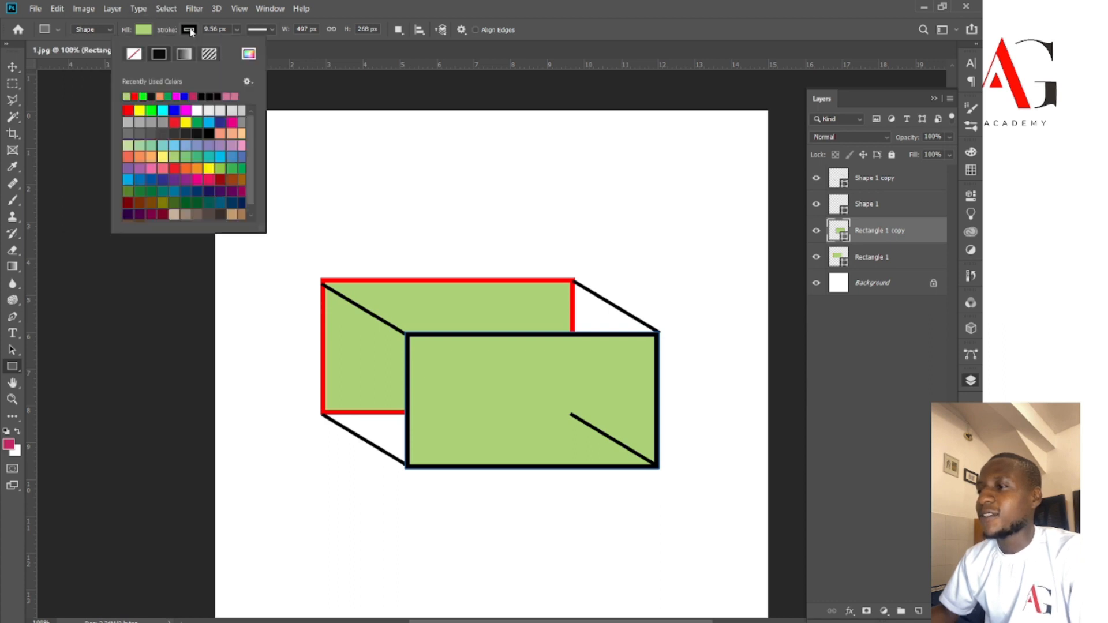
{"action": "left_click", "coordinate": [135, 96]}
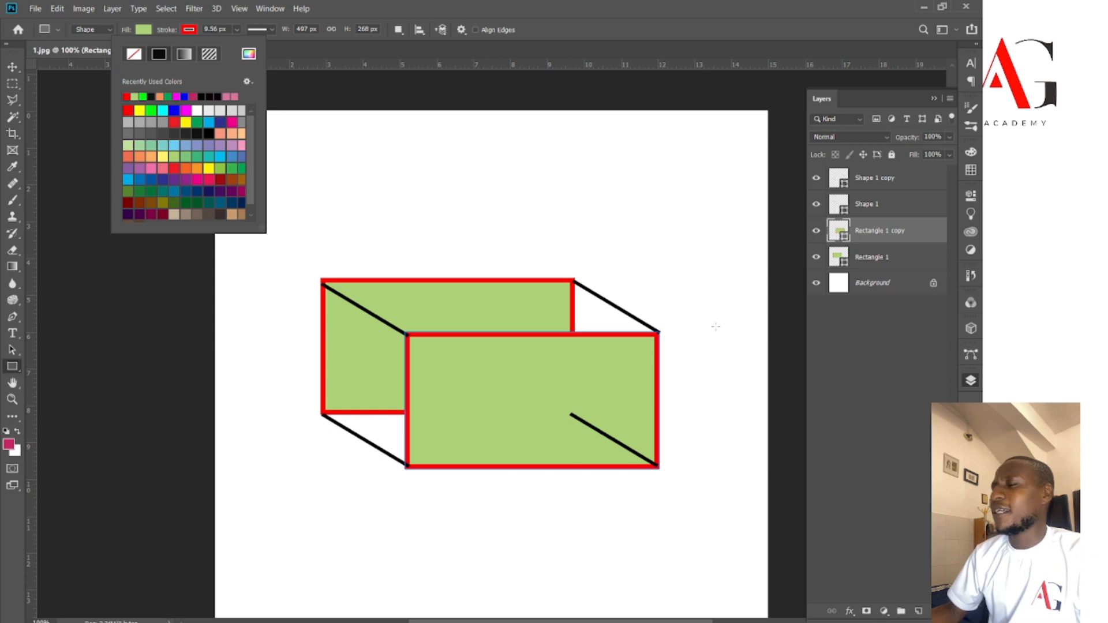
{"action": "left_click", "coordinate": [903, 186]}
- Switch to the Move tool and check what the Shape 1 and Shape 1 copy layers contain, toggling the copy's visibility
{"action": "left_click", "coordinate": [12, 67]}
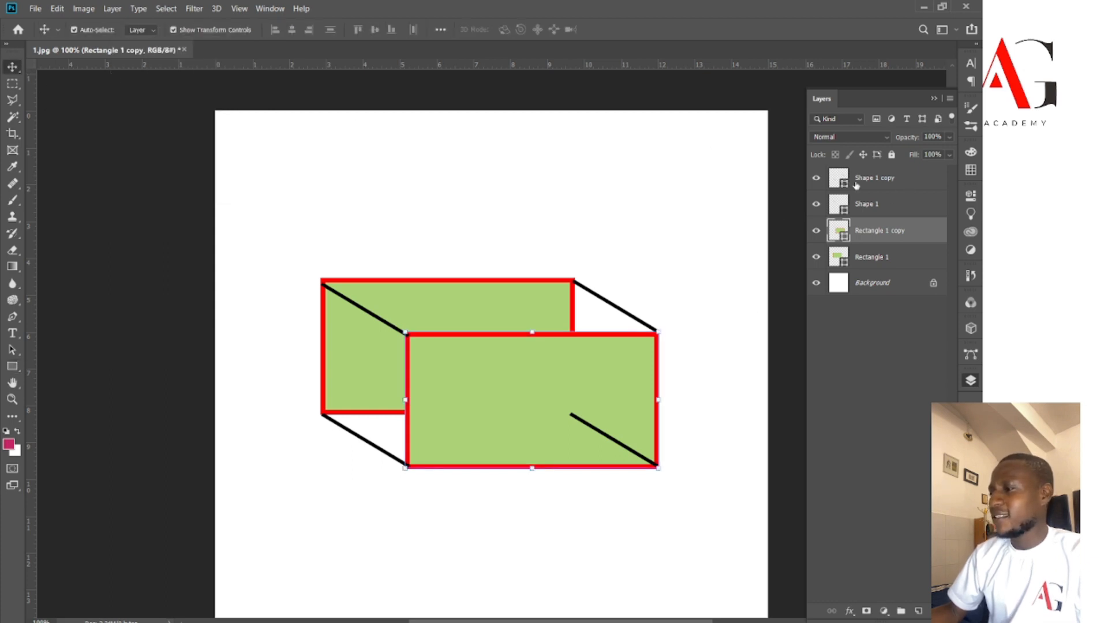
{"action": "left_click", "coordinate": [882, 207]}
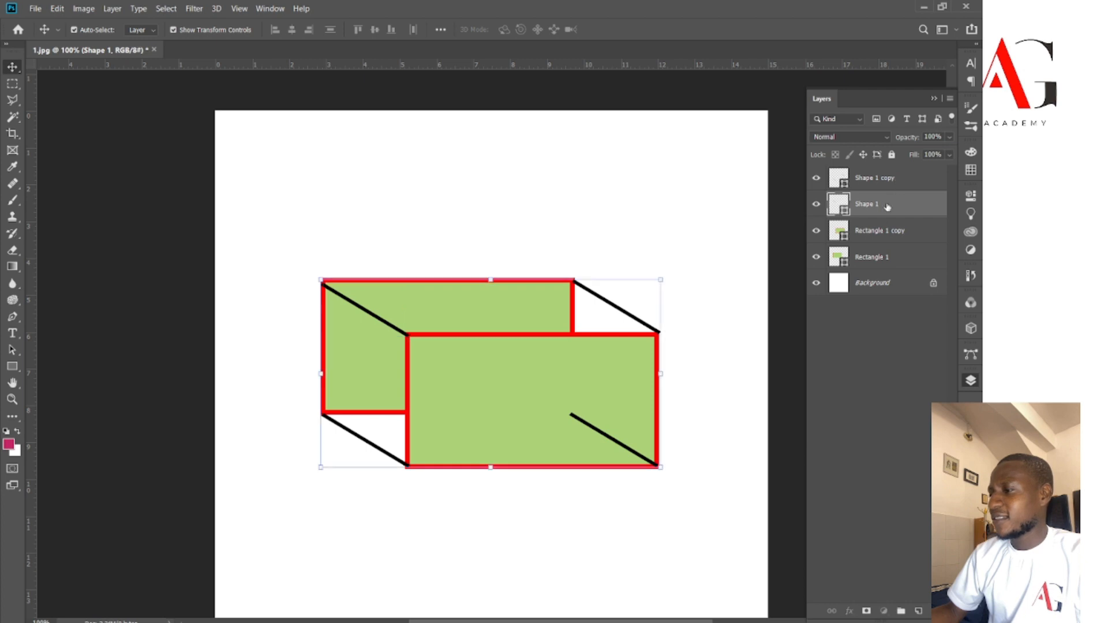
{"action": "key", "text": "alt+bracketright"}
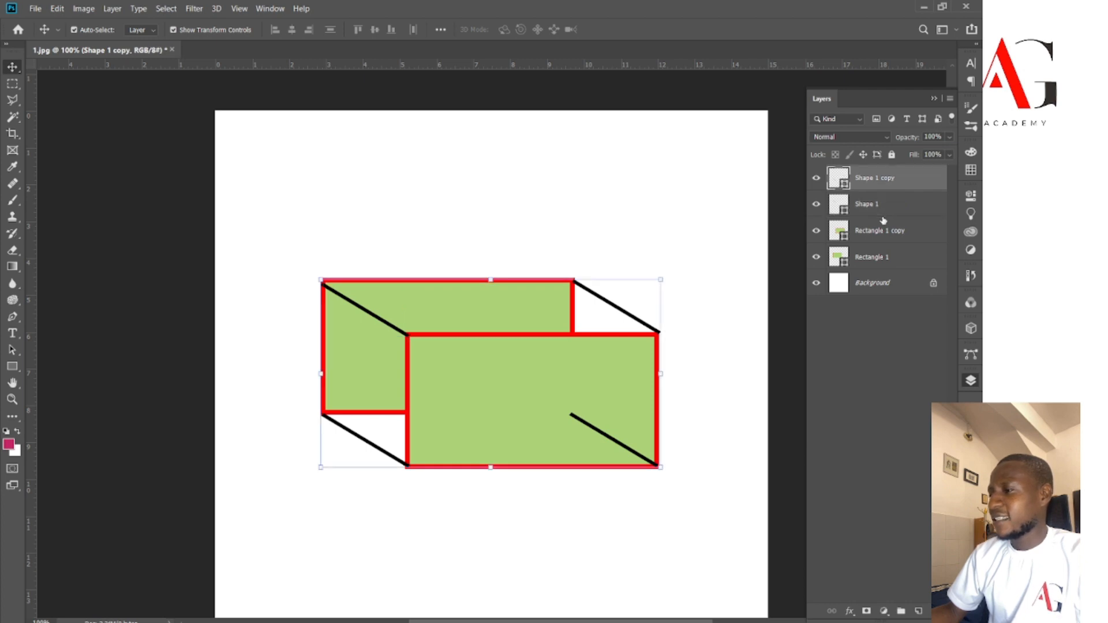
{"action": "left_click", "coordinate": [817, 178]}
{"action": "left_click", "coordinate": [817, 178]}
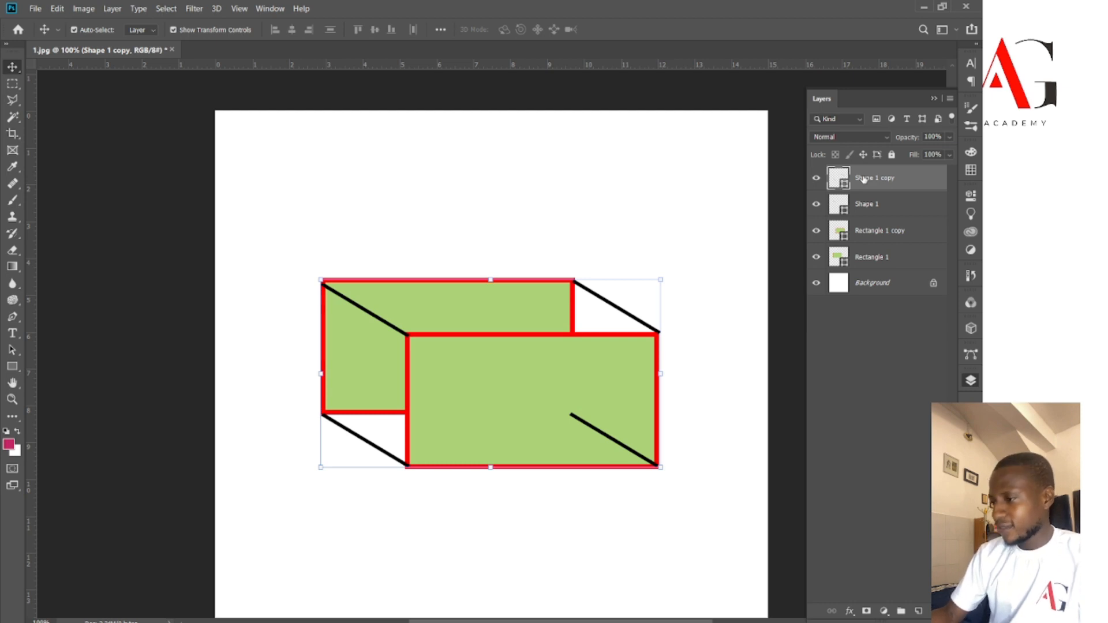
{"action": "mouse_move", "coordinate": [865, 179]}
{"action": "left_mouse_down"}
{"action": "mouse_move", "coordinate": [858, 248]}
{"action": "mouse_move", "coordinate": [864, 172]}
{"action": "left_mouse_up"}
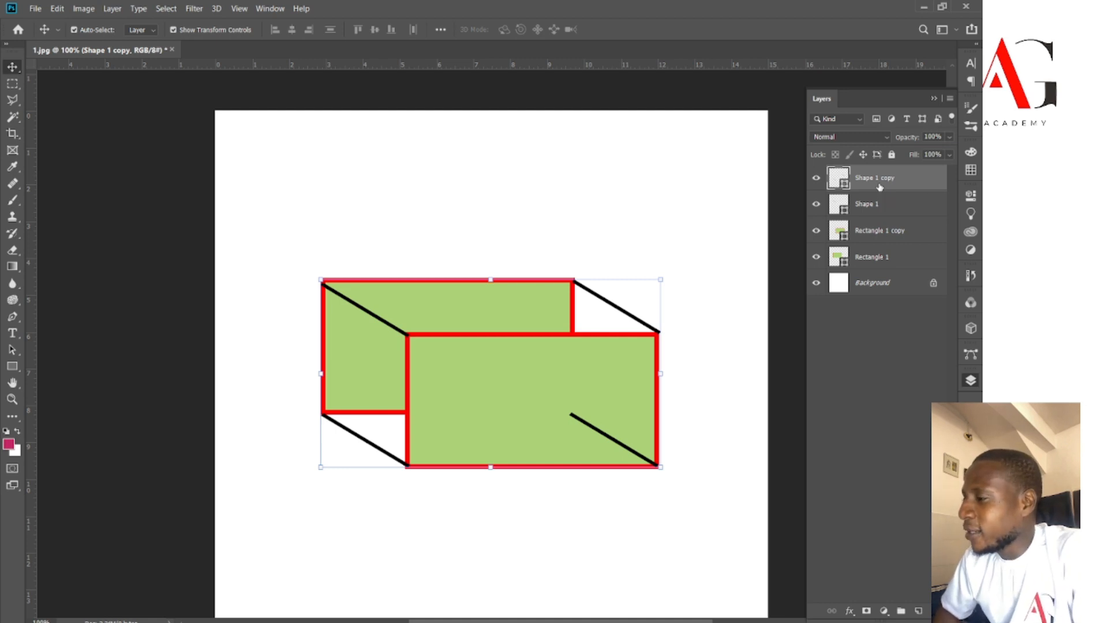
- Select the Shape 1, Rectangle 1 and Background layers in turn to identify their contents, and hide the Shape 1 copy layer
{"action": "left_click", "coordinate": [931, 213]}
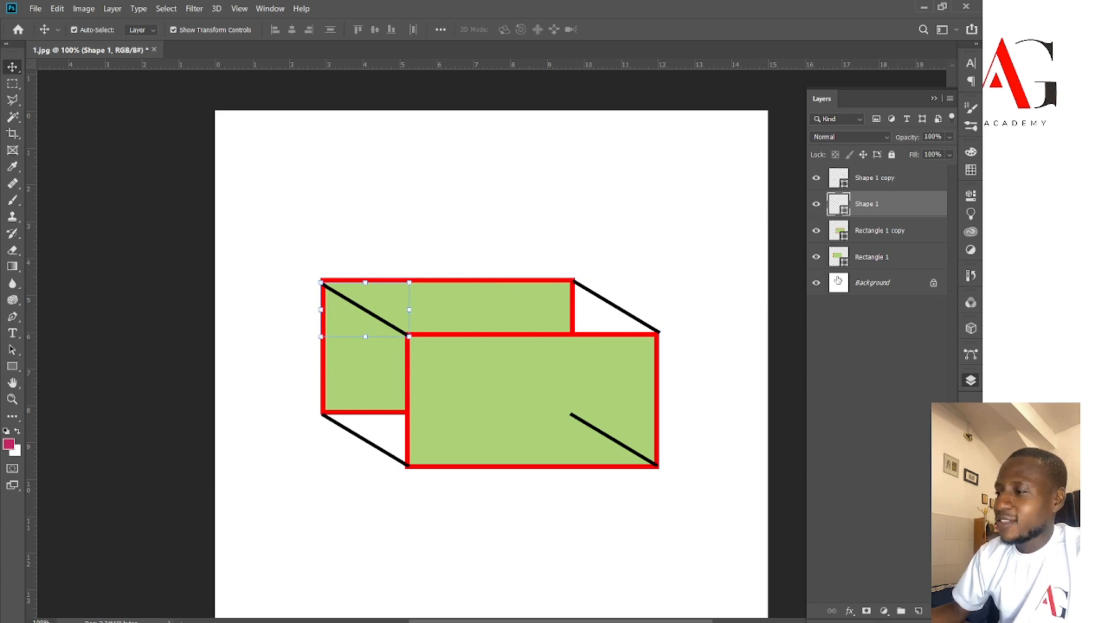
{"action": "left_click", "coordinate": [885, 257]}
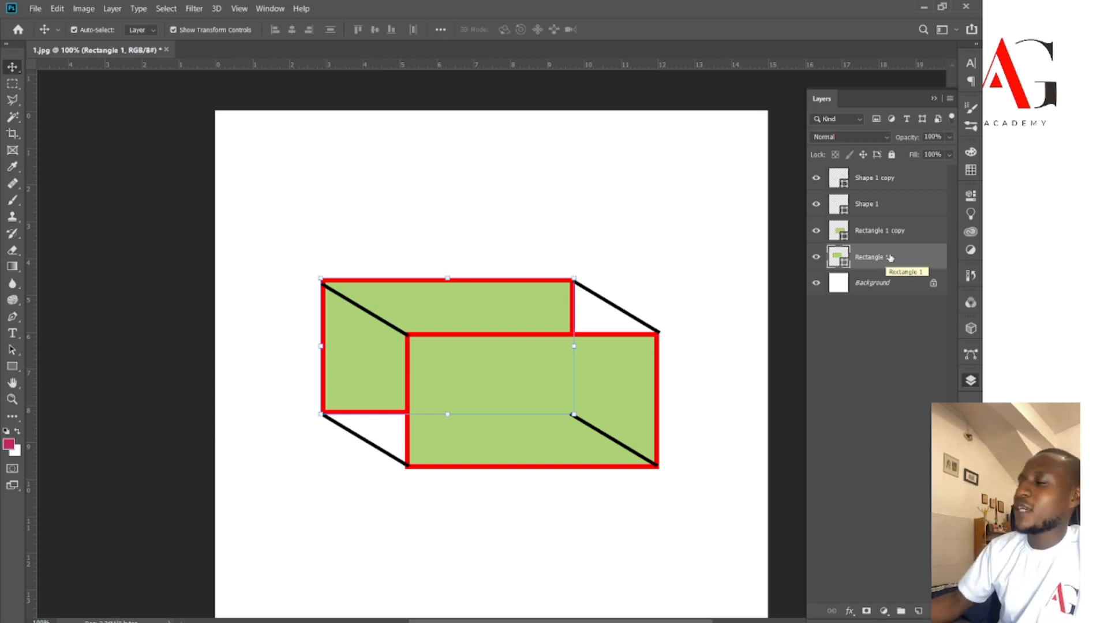
{"action": "left_click", "coordinate": [904, 283]}
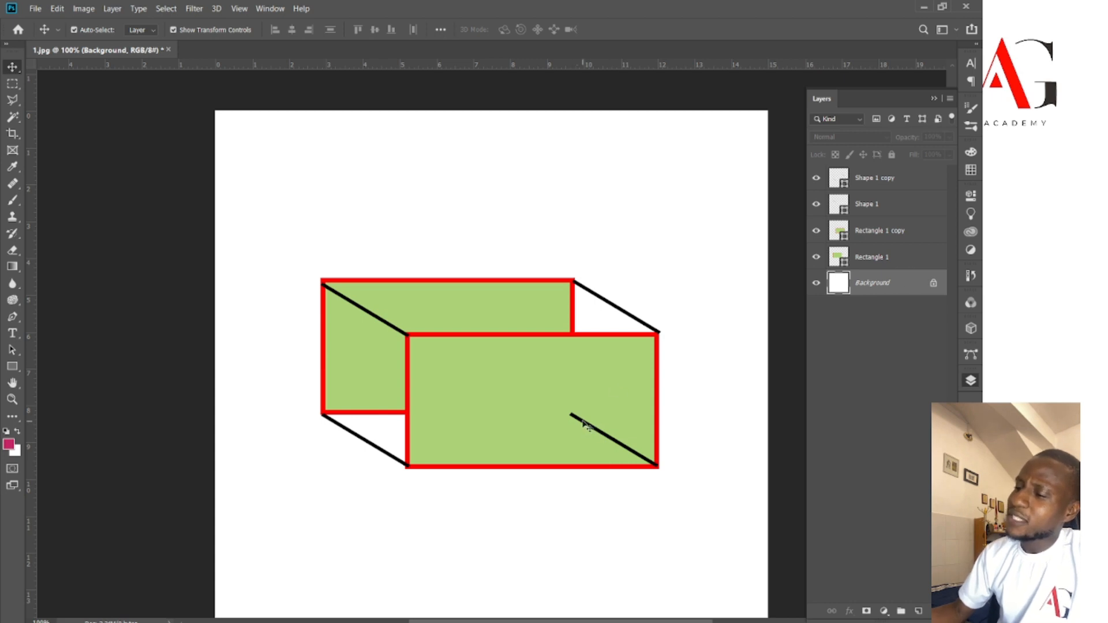
{"action": "left_click", "coordinate": [881, 211]}
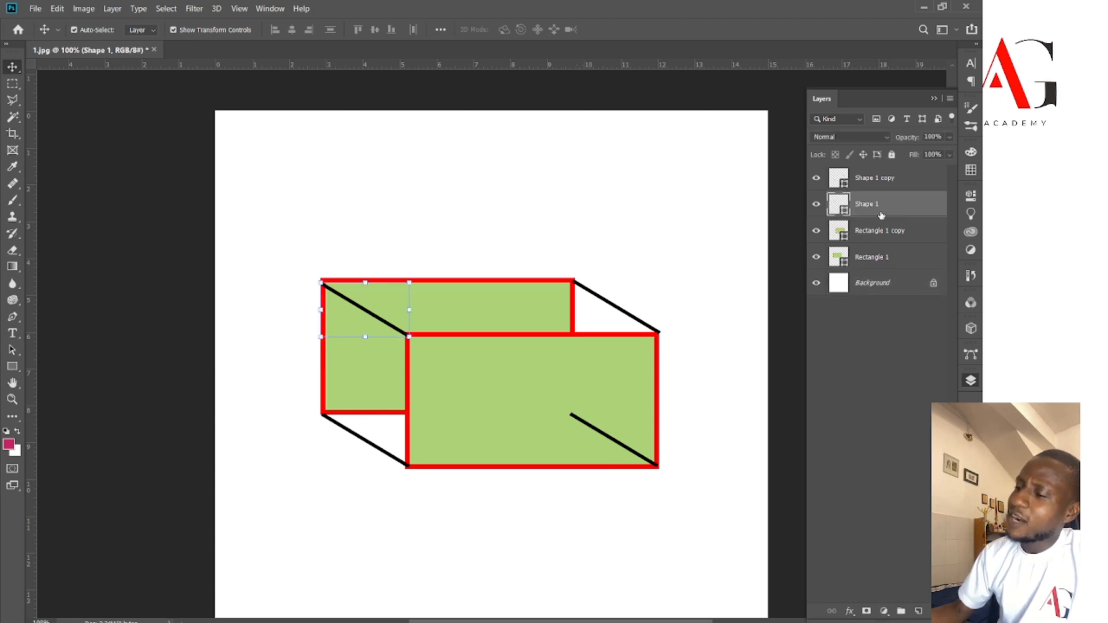
{"action": "left_click", "coordinate": [892, 176]}
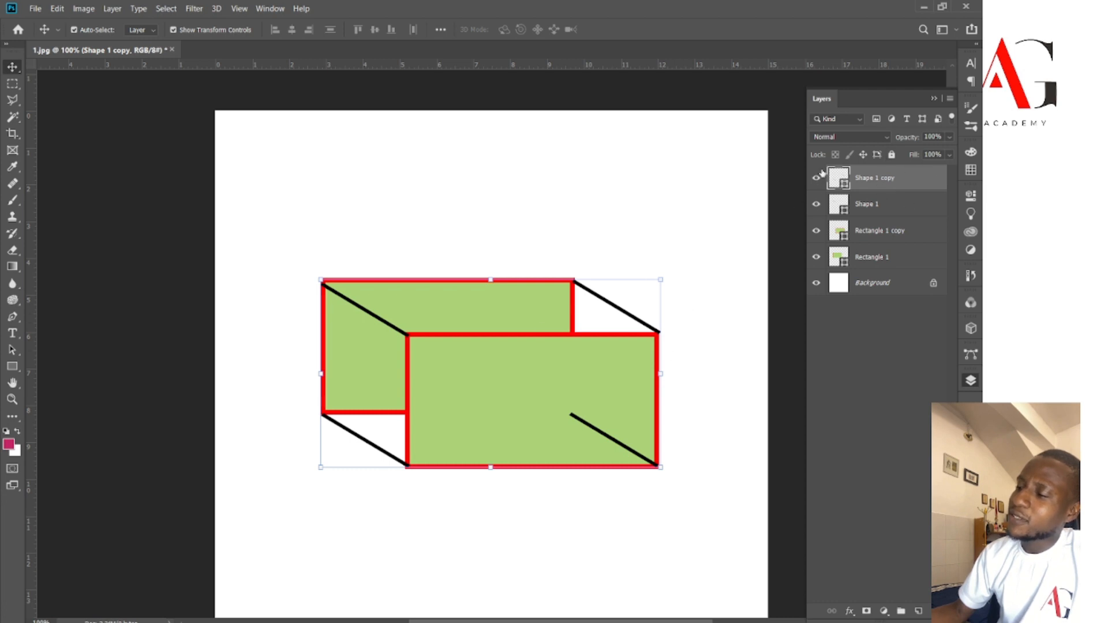
{"action": "left_click", "coordinate": [817, 179]}
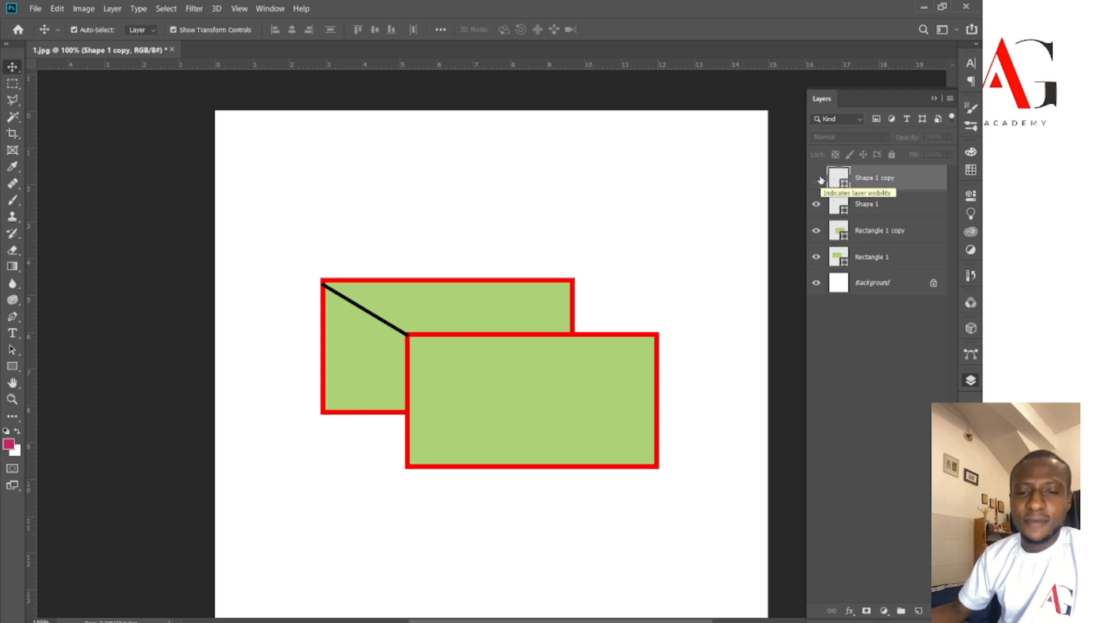
- Show the Shape 1 copy layer and move it below Rectangle 1, directly above the Background layer
{"action": "left_click", "coordinate": [821, 181]}
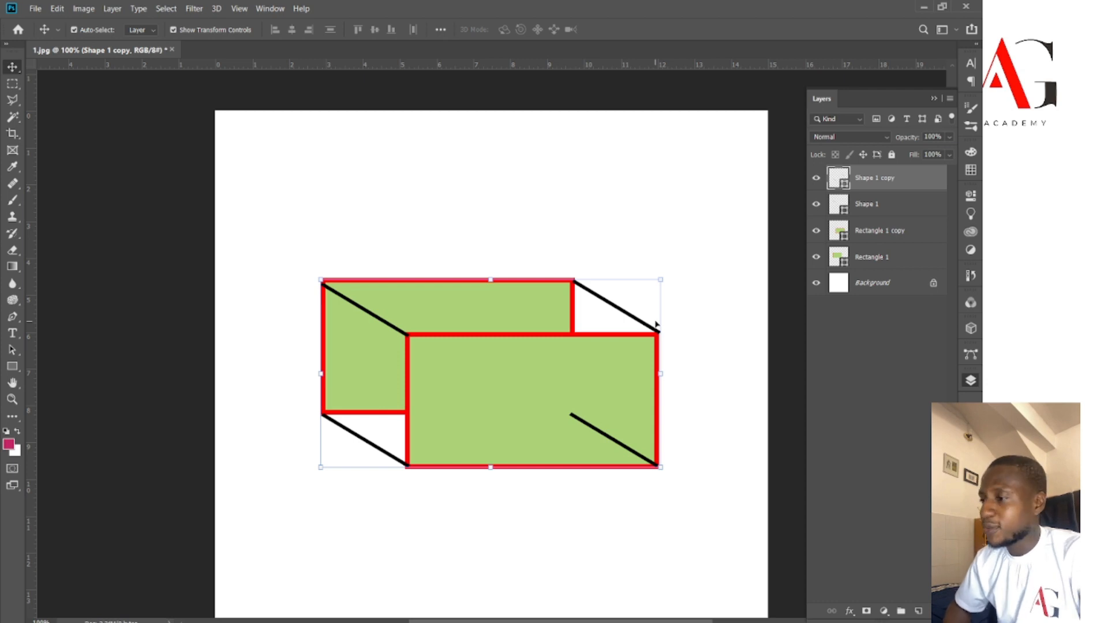
{"action": "left_click_drag", "start_coordinate": [891, 178], "coordinate": [884, 257]}
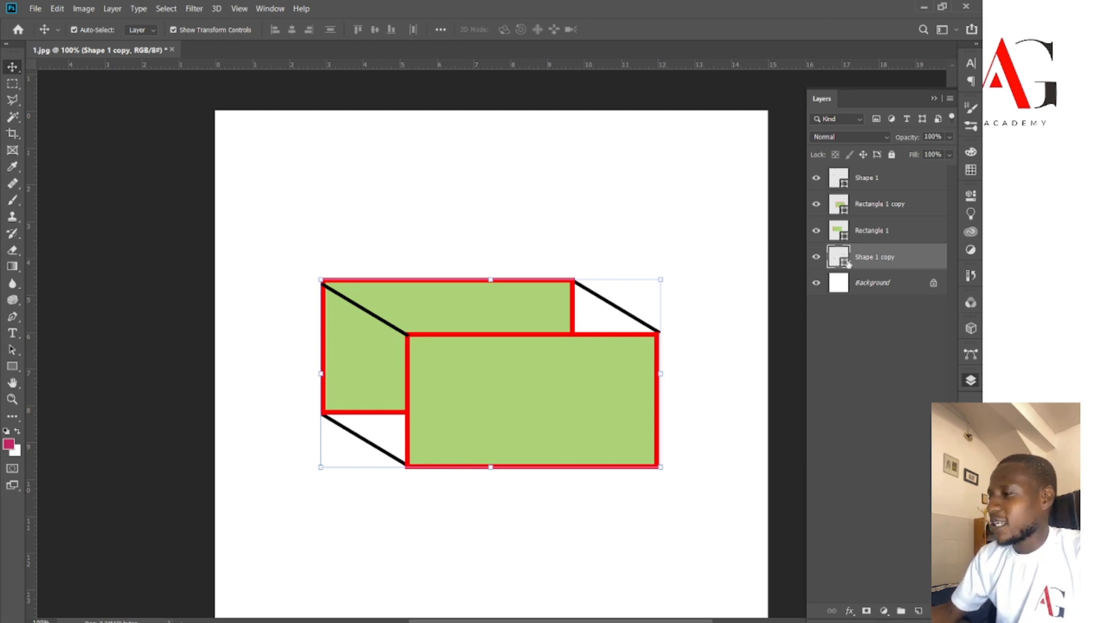
- Set the stroke color of the Shape 1 copy lines to bright red
{"action": "left_click", "coordinate": [12, 368]}
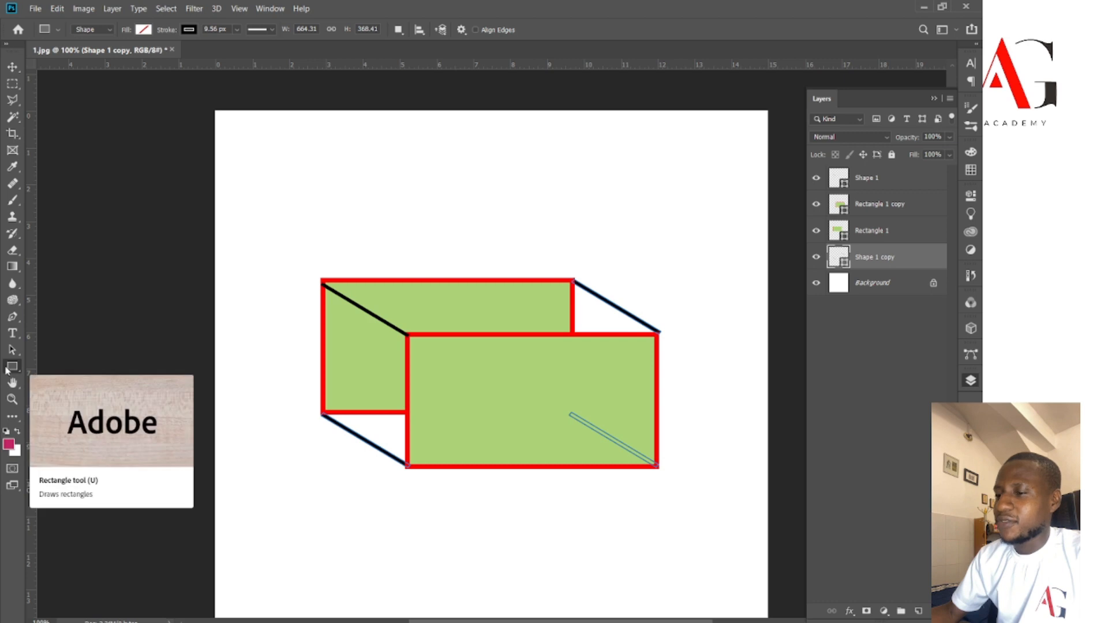
{"action": "left_click", "coordinate": [188, 30]}
{"action": "left_click", "coordinate": [128, 95]}
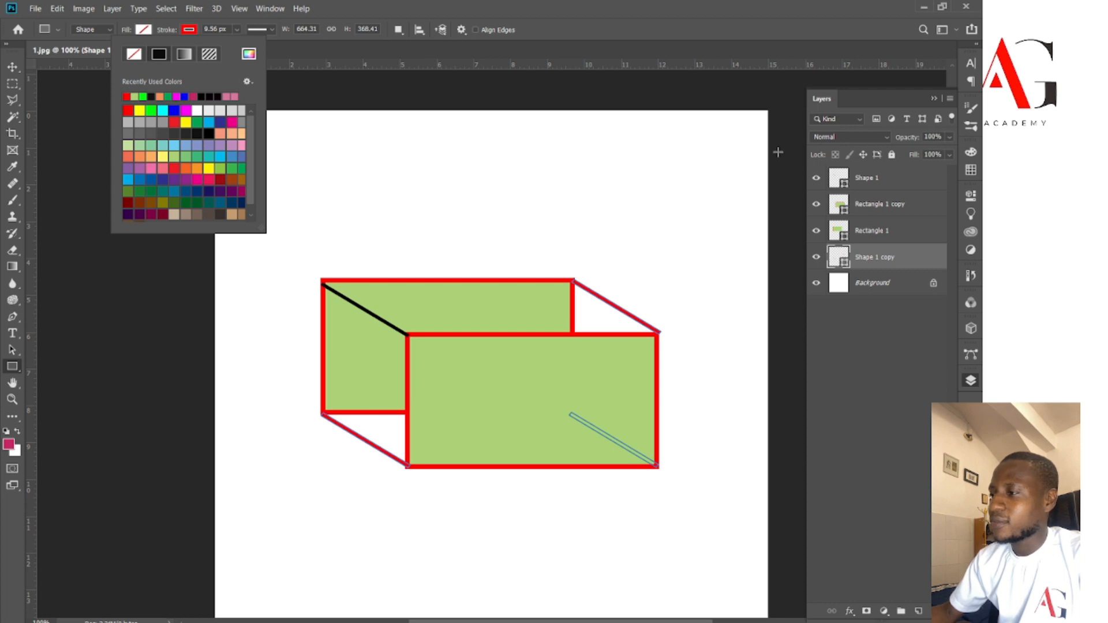
{"action": "left_click", "coordinate": [899, 283]}
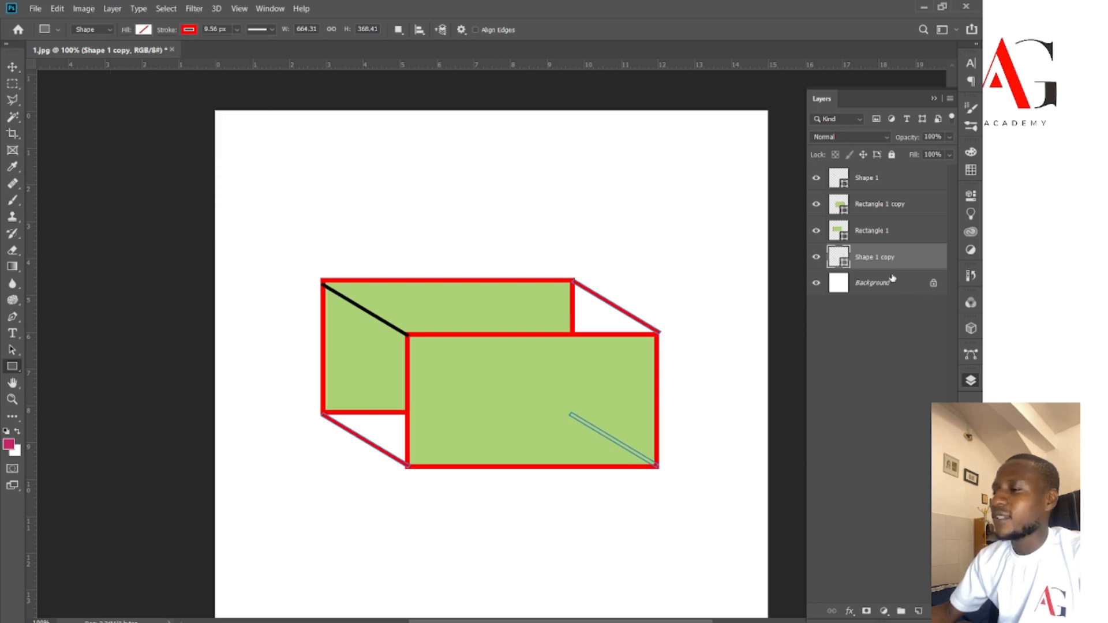
- Give the Shape 1 diagonal line a bright red fill and a bright red stroke
{"action": "left_click", "coordinate": [865, 182]}
{"action": "key", "text": "v"}
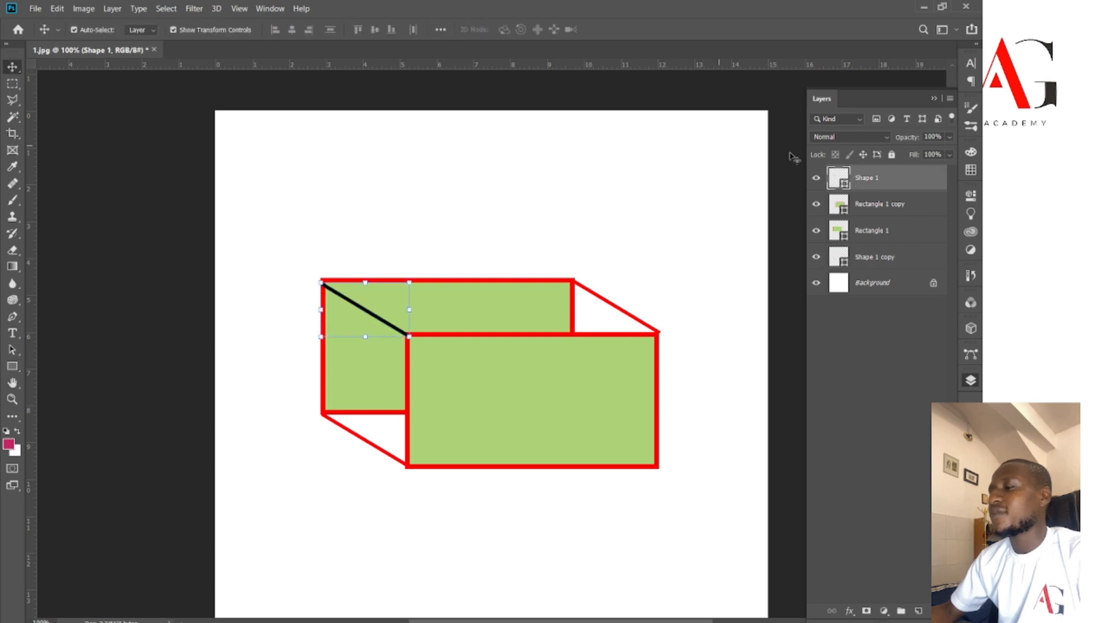
{"action": "left_click", "coordinate": [12, 368]}
{"action": "left_click", "coordinate": [143, 30]}
{"action": "left_click", "coordinate": [142, 30]}
{"action": "left_click", "coordinate": [142, 30]}
{"action": "left_click", "coordinate": [82, 96]}
{"action": "left_click", "coordinate": [187, 30]}
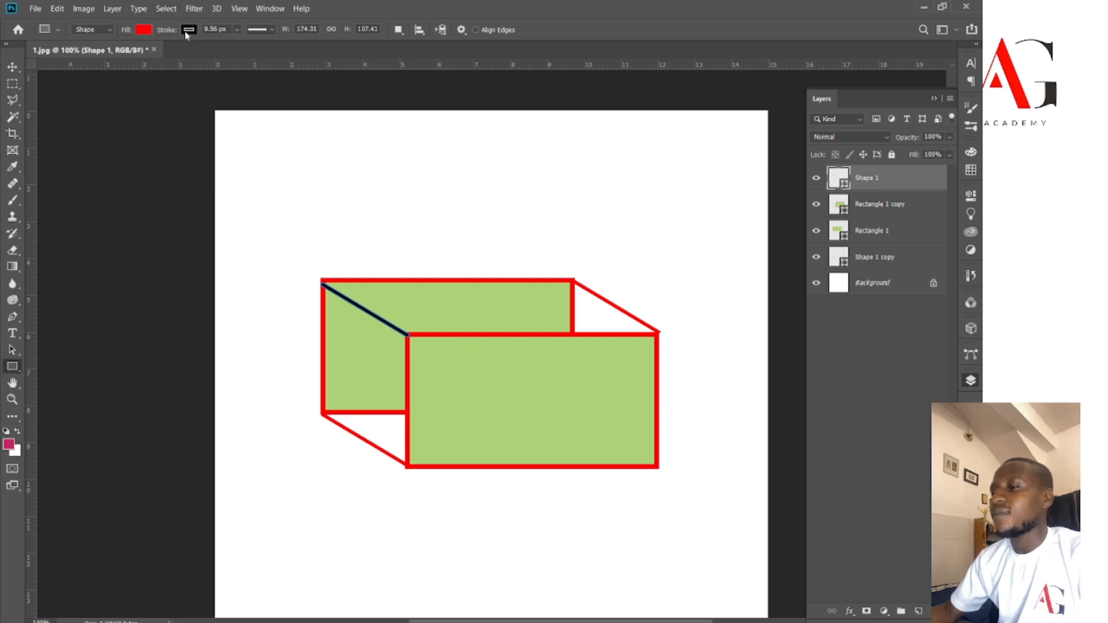
{"action": "left_click", "coordinate": [188, 30]}
{"action": "left_click", "coordinate": [127, 96]}
{"action": "left_click", "coordinate": [12, 84]}
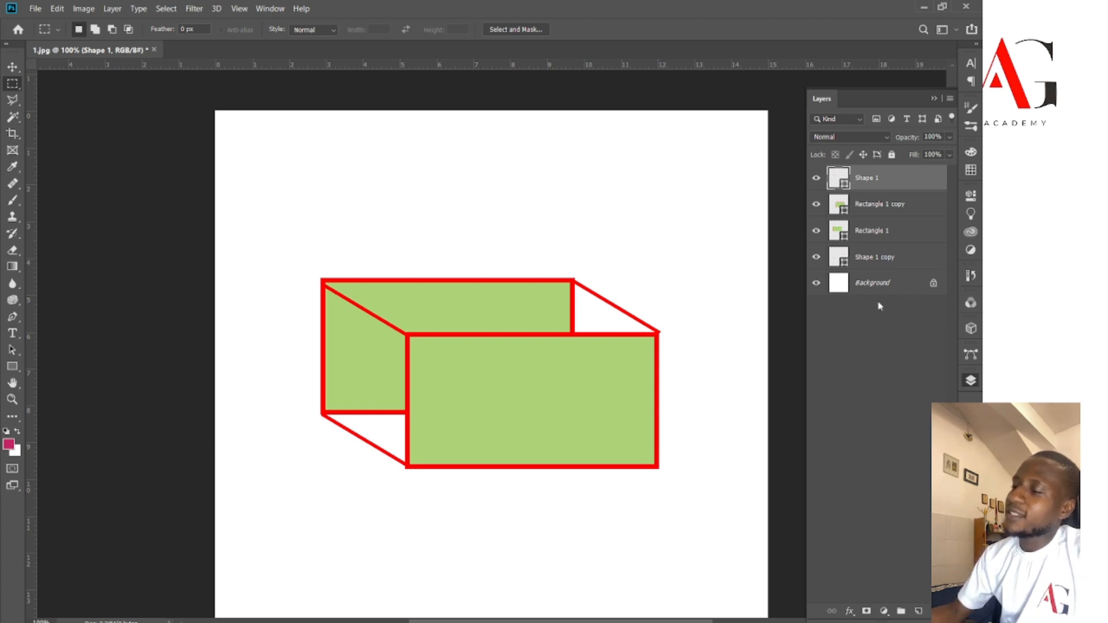
- Unlock the Background layer, try locking and unlocking it again, and delete it
{"action": "left_click", "coordinate": [934, 285]}
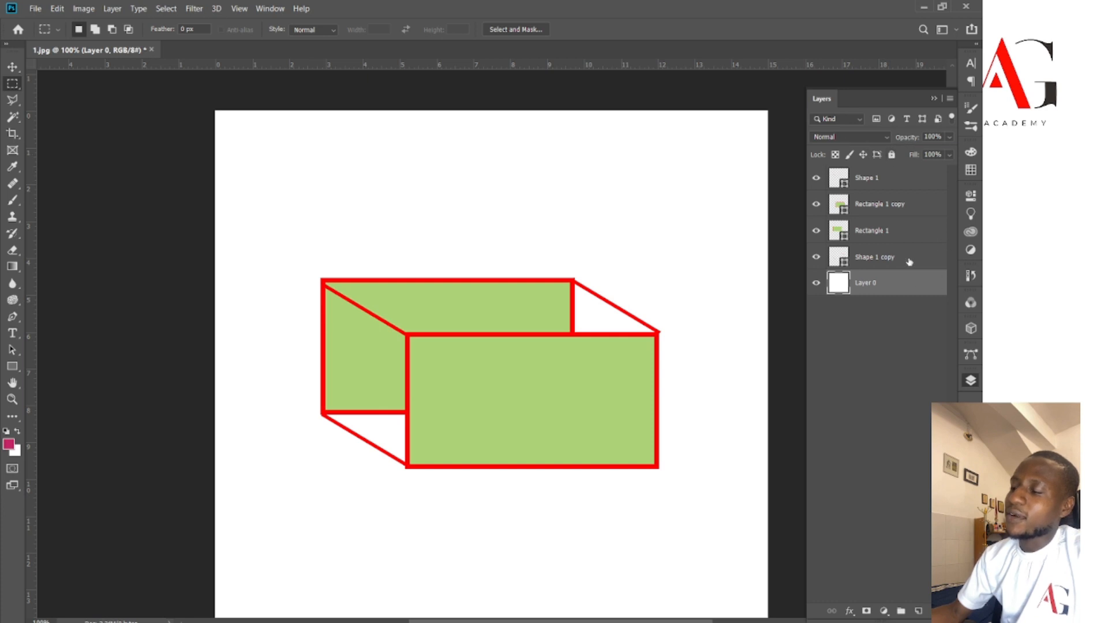
{"action": "left_click", "coordinate": [892, 154]}
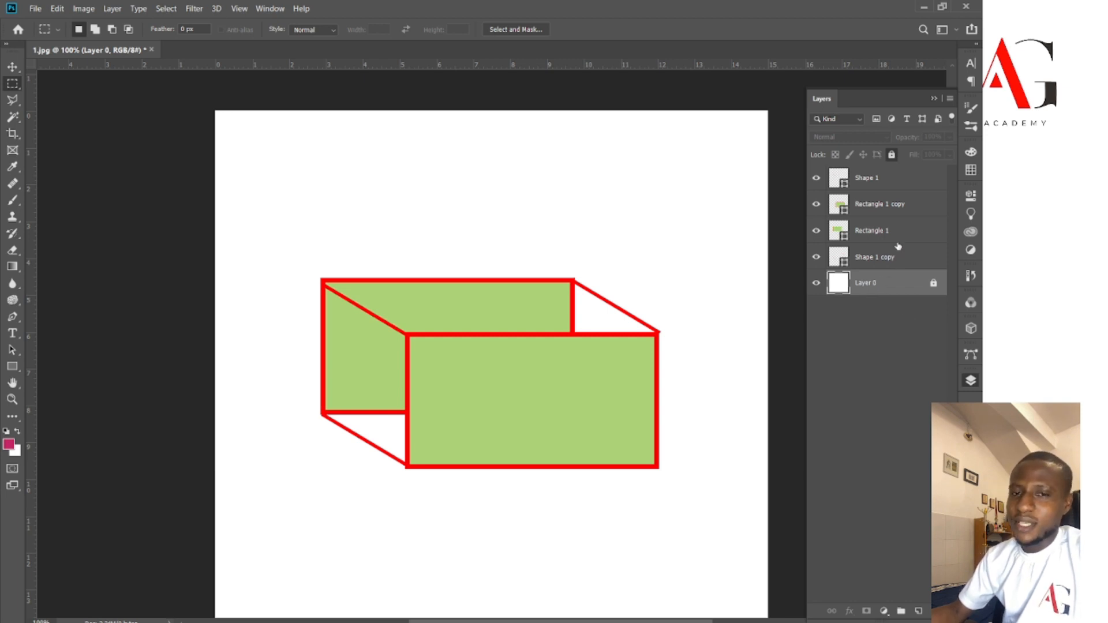
{"action": "left_click", "coordinate": [891, 155]}
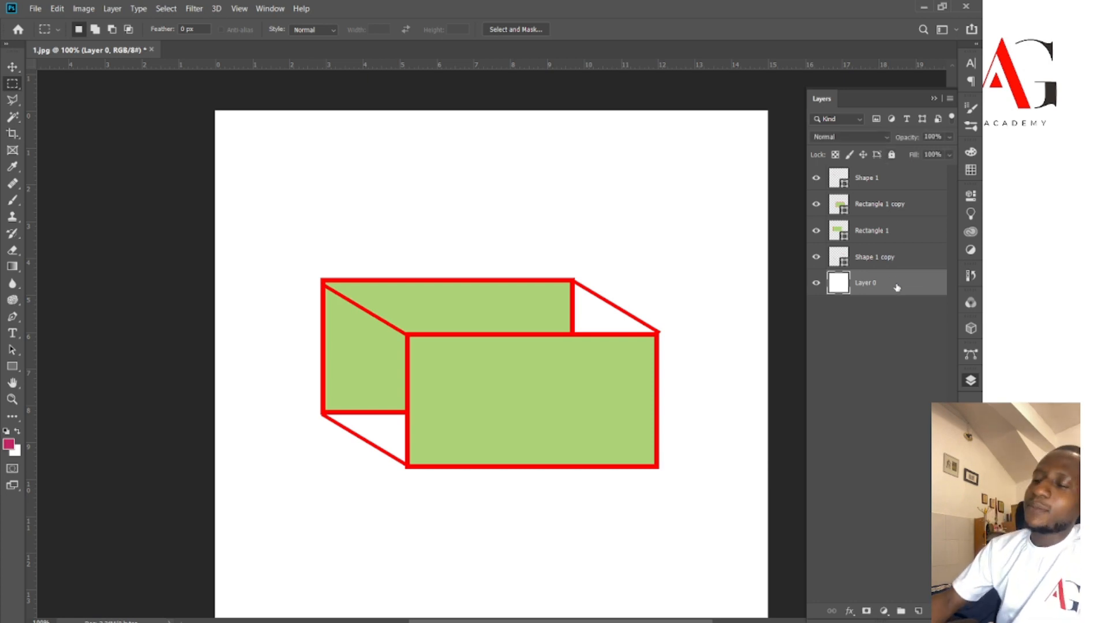
{"action": "key", "text": "Delete"}
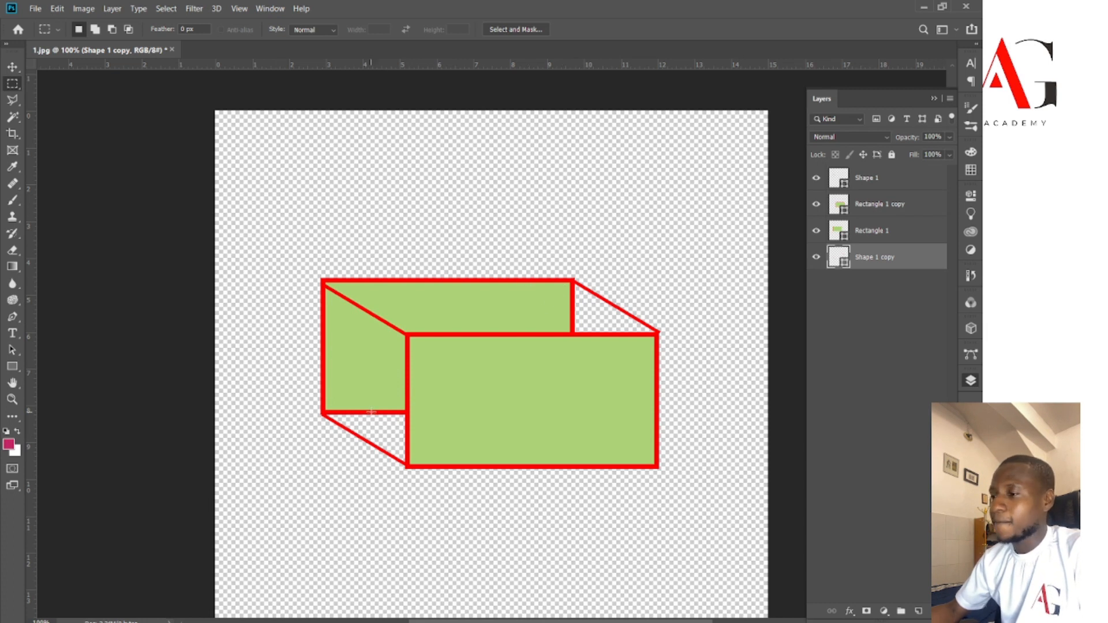
- Add the text "cube" above the box and set its font size to 72 pt
{"action": "left_click", "coordinate": [15, 335]}
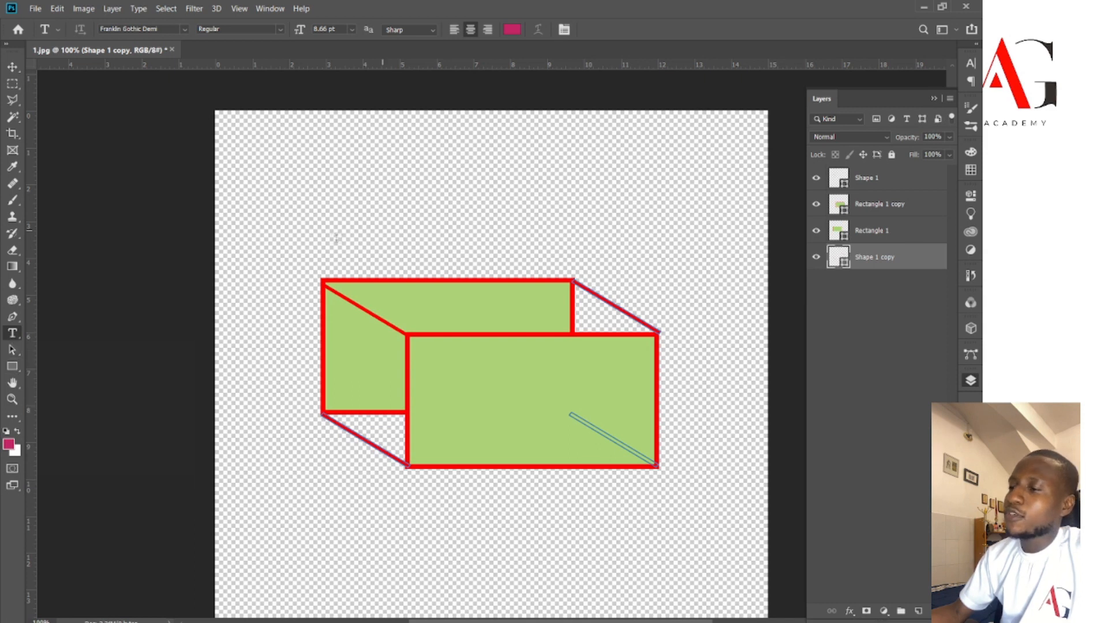
{"action": "left_click", "coordinate": [416, 183]}
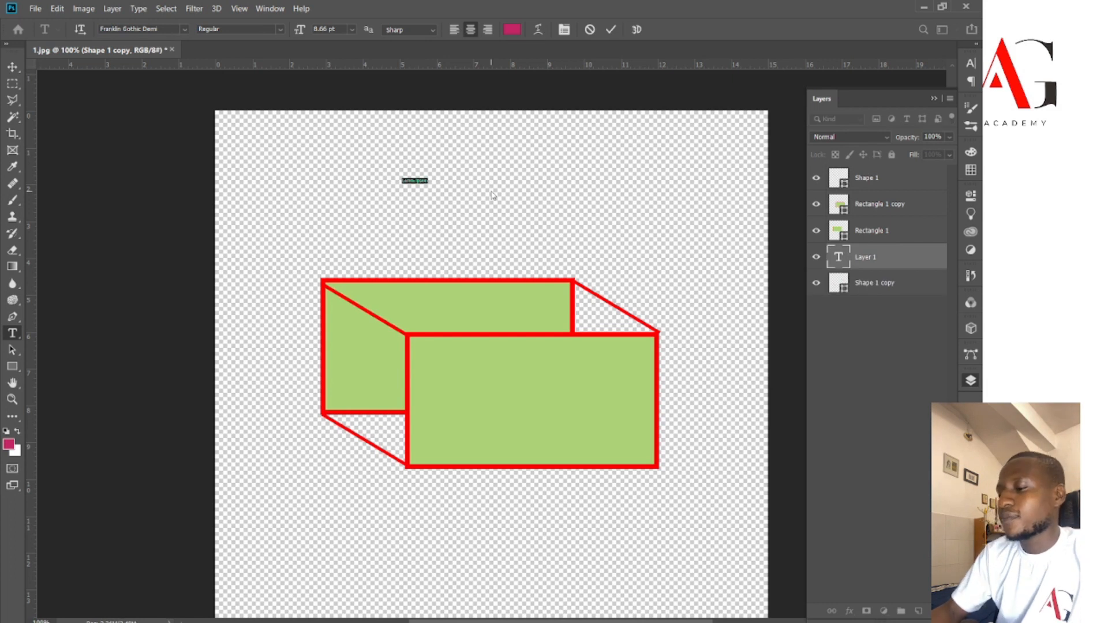
{"action": "type", "text": "agh"}
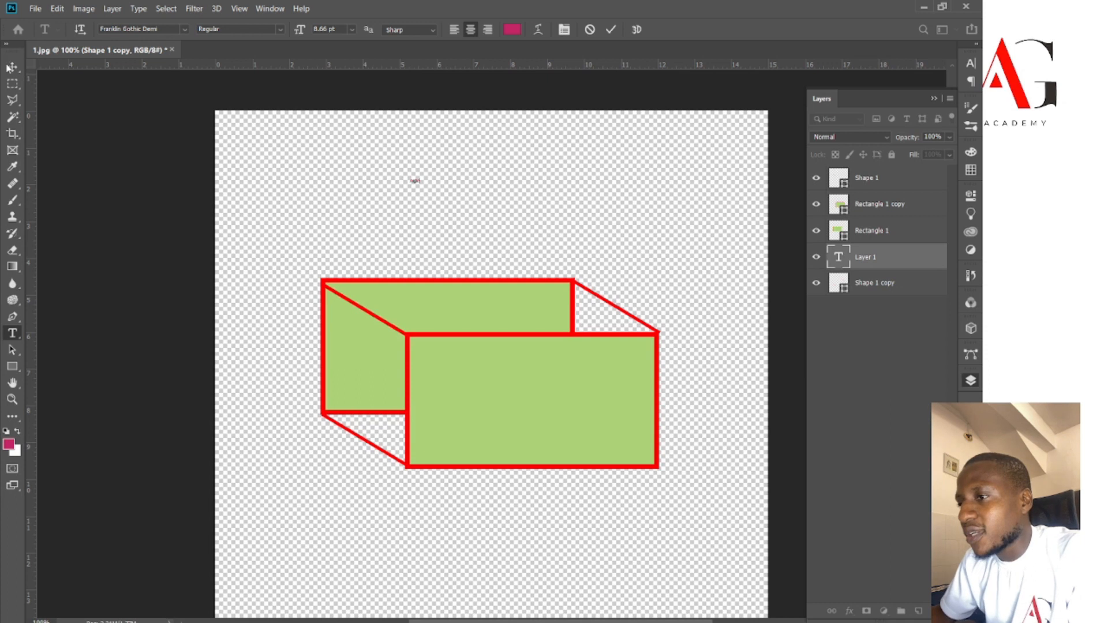
{"action": "key", "text": "ctrl+a"}
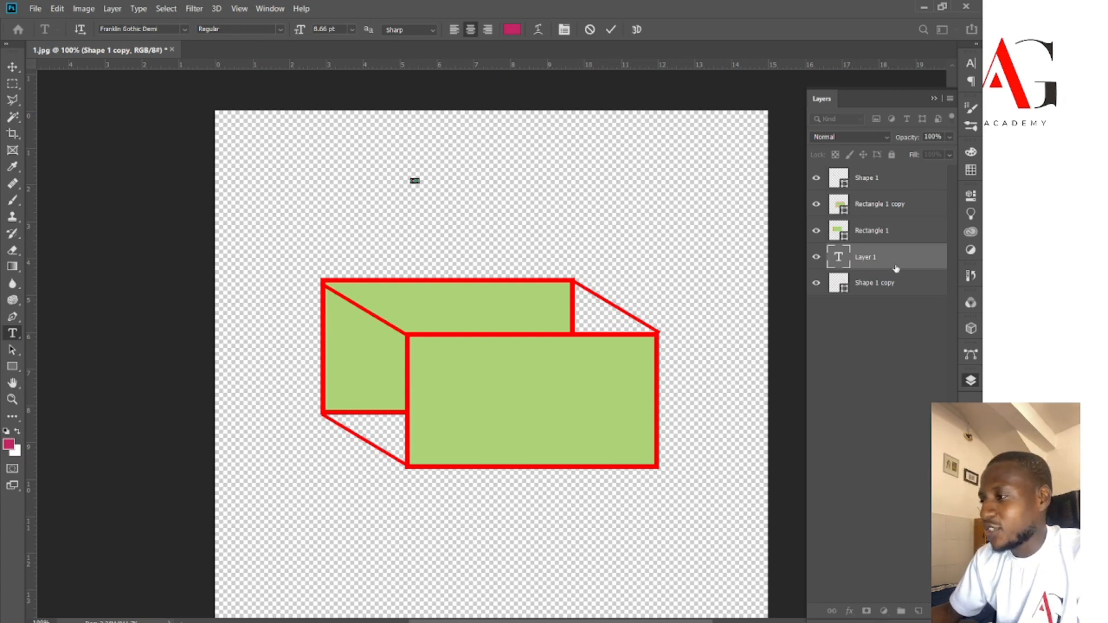
{"action": "left_click", "coordinate": [353, 30]}
{"action": "left_click", "coordinate": [342, 194]}
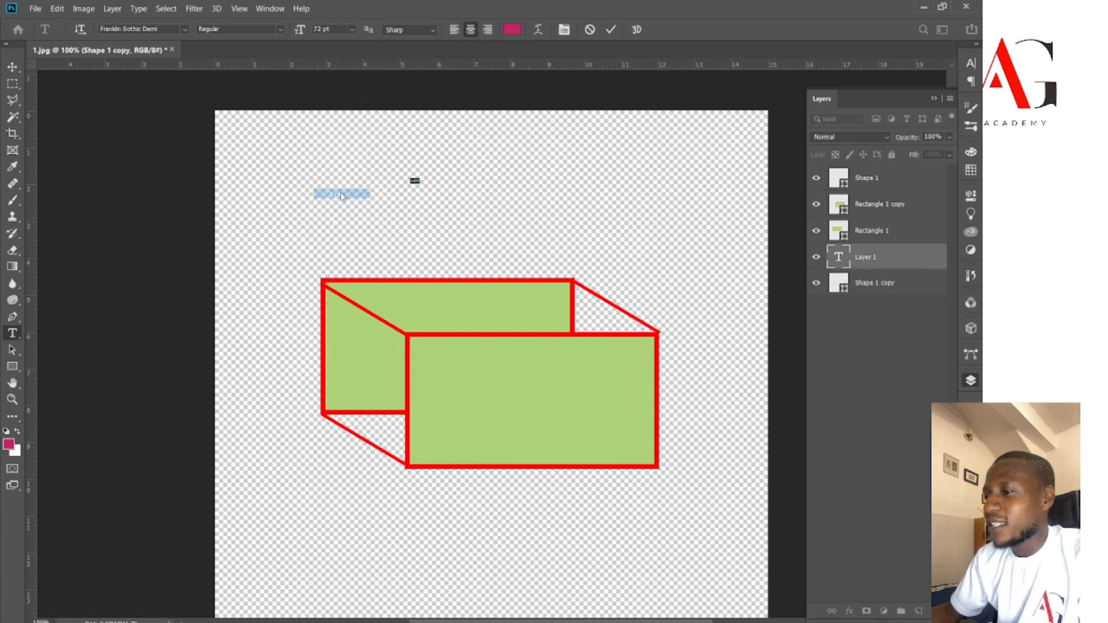
{"action": "left_click", "coordinate": [13, 66]}
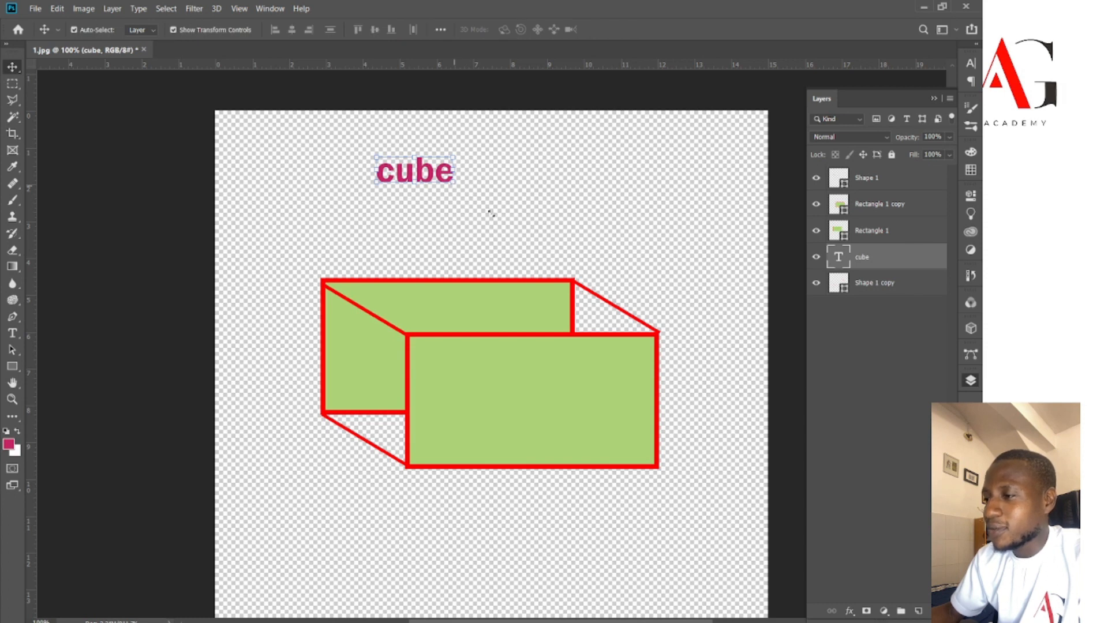
- Scale the "cube" text up proportionally to about 208% above the box
{"action": "left_click_drag", "start_coordinate": [451, 181], "coordinate": [527, 242]}
{"action": "left_click_drag", "start_coordinate": [437, 211], "coordinate": [362, 166]}
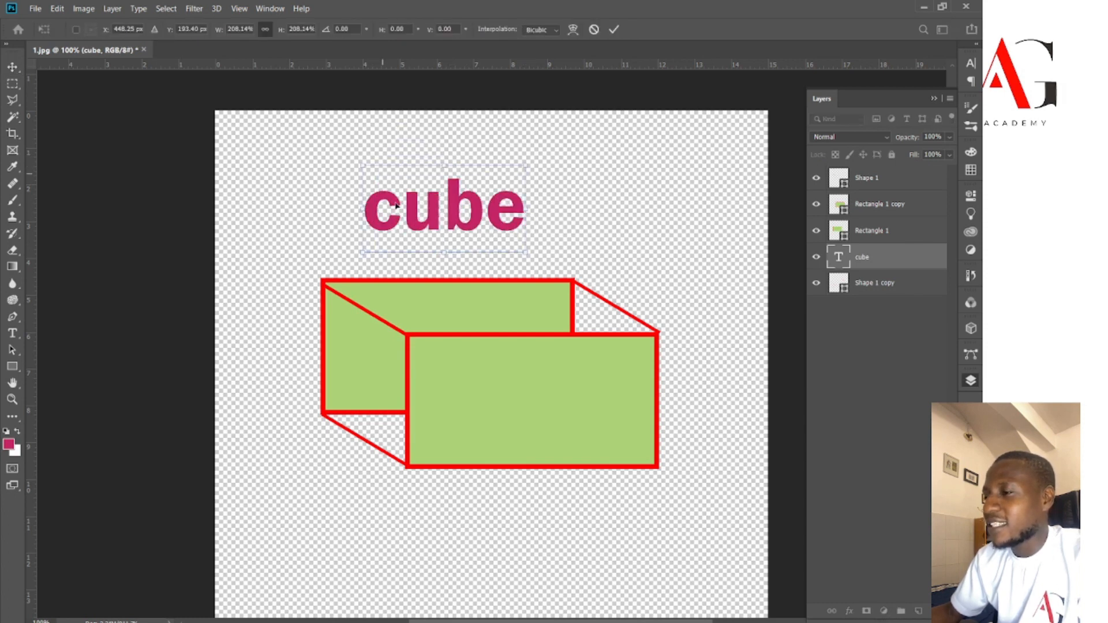
{"action": "key", "text": "Return"}
- Edit the text above the box to read "Cube" with a capital C
{"action": "key", "text": "t"}
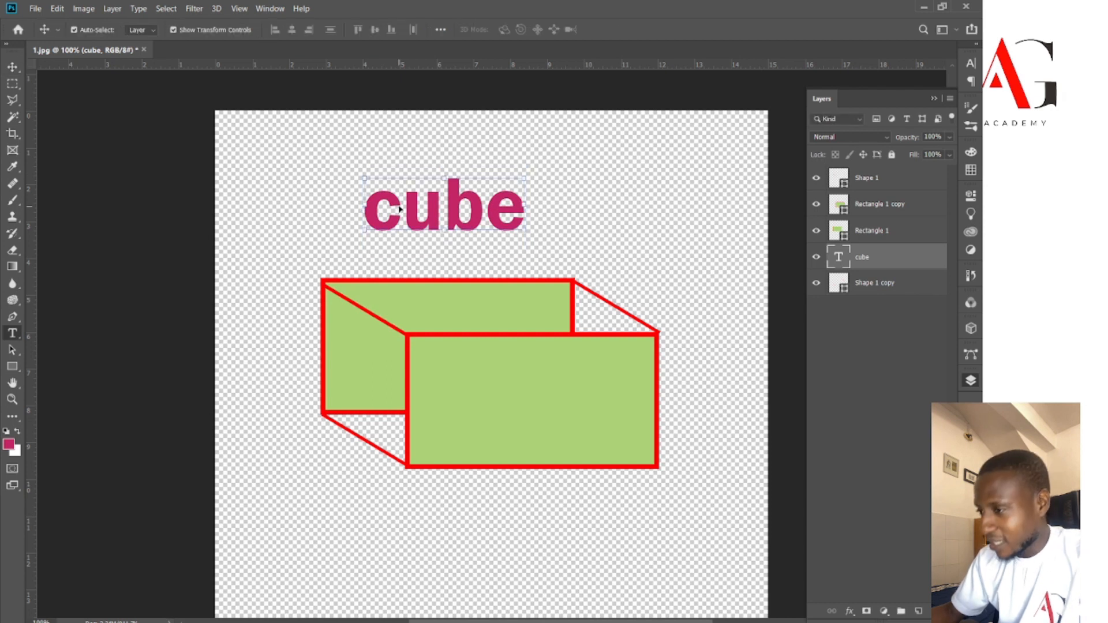
{"action": "double_click", "coordinate": [418, 203]}
{"action": "left_click", "coordinate": [410, 205]}
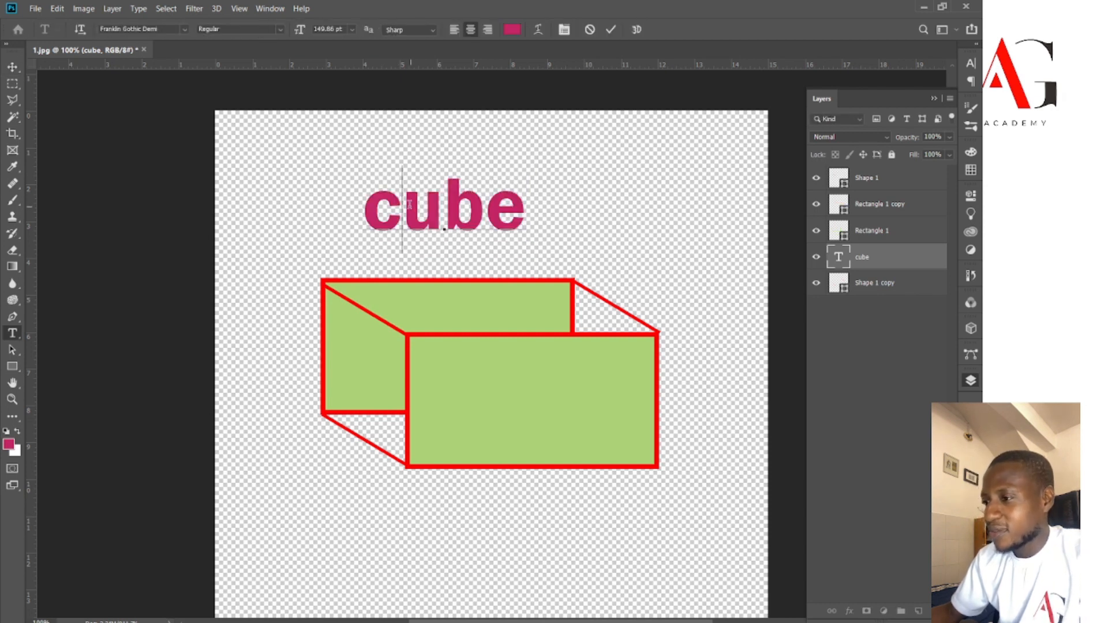
{"action": "key", "text": "BackSpace"}
{"action": "type", "text": "C"}
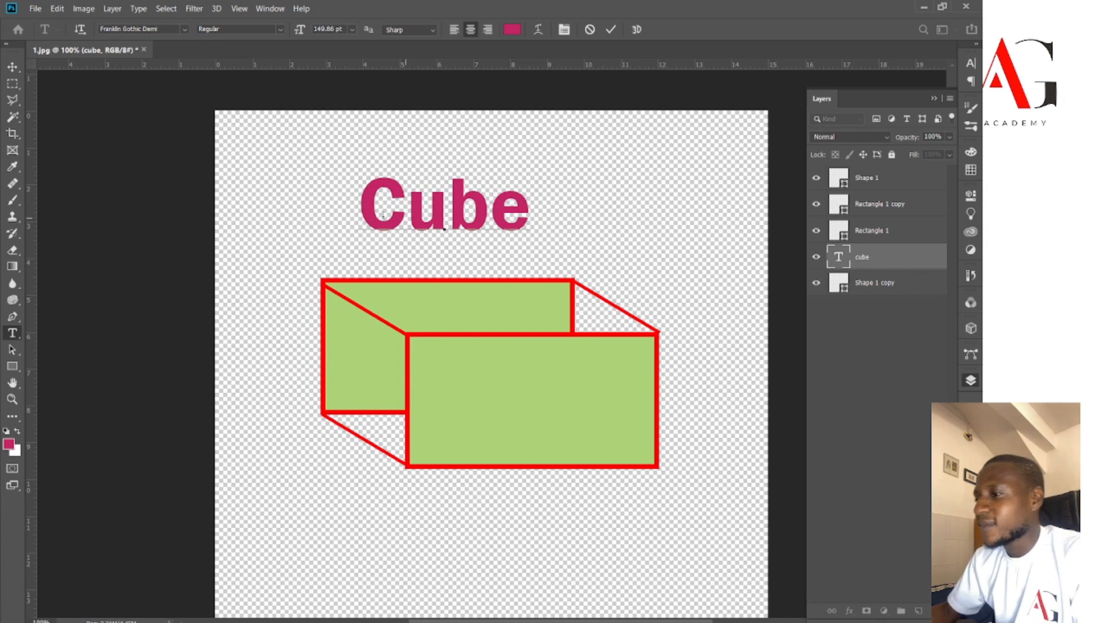
- Set the color of the whole "Cube" text to black (000000)
{"action": "key", "text": "ctrl+a"}
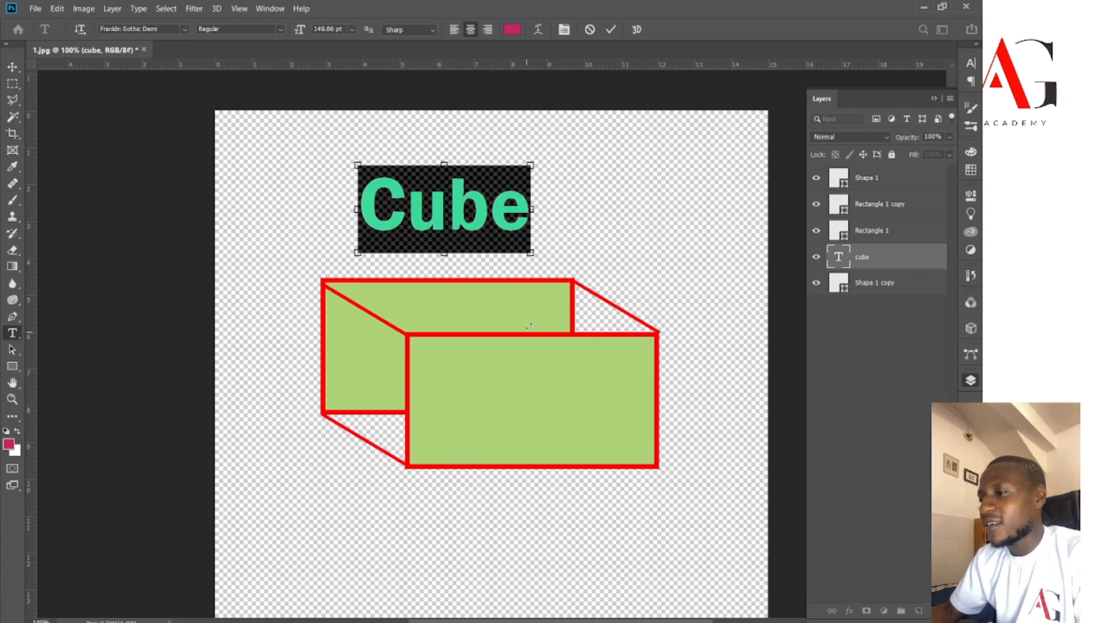
{"action": "left_click", "coordinate": [512, 29]}
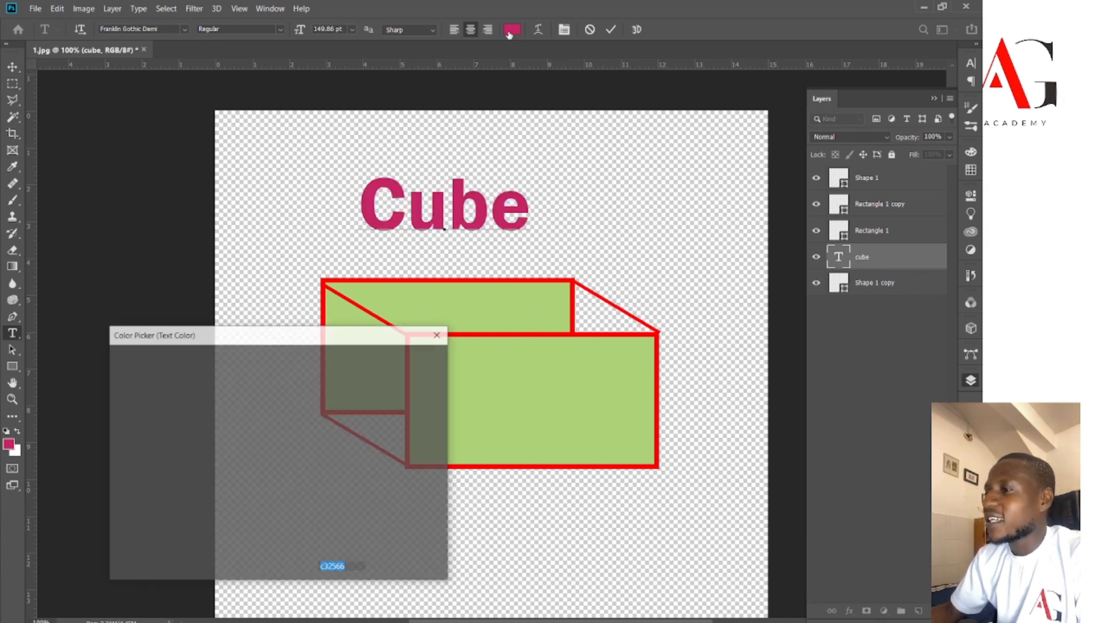
{"action": "left_click", "coordinate": [276, 526]}
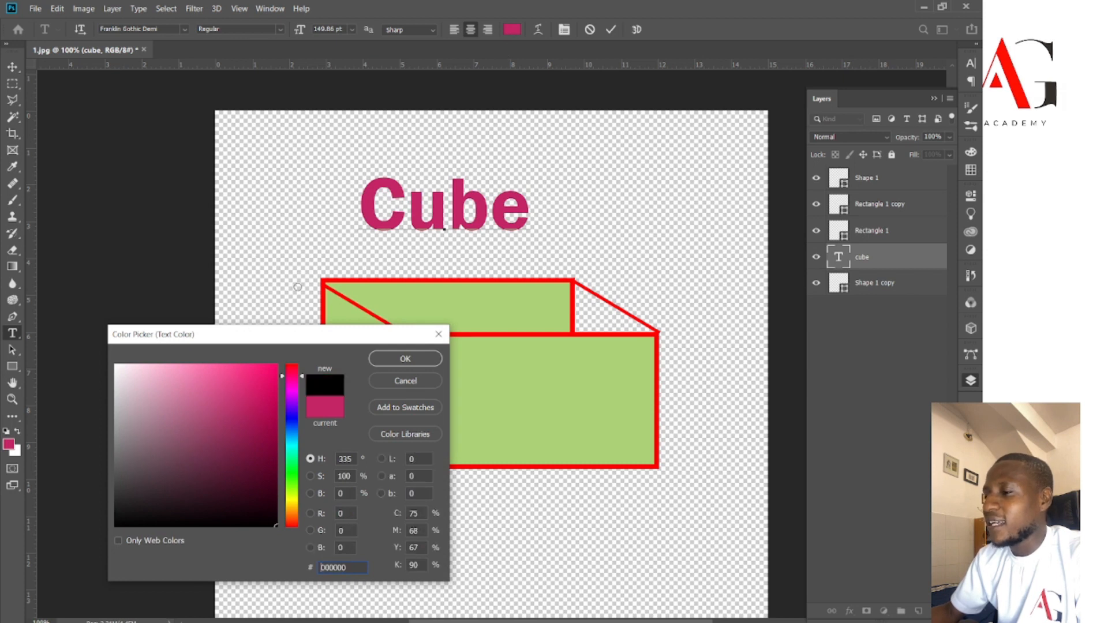
{"action": "left_click", "coordinate": [402, 359]}
{"action": "left_click", "coordinate": [12, 66]}
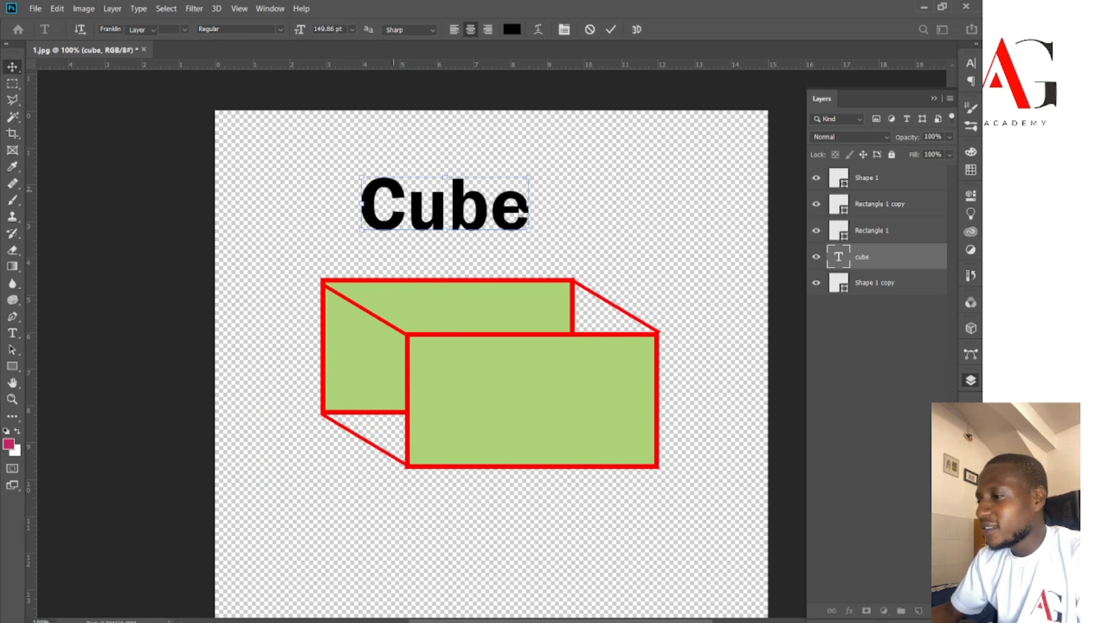
- Move the "Cube" text closer to the box so it sits roughly centered above it
{"action": "left_click_drag", "start_coordinate": [483, 208], "coordinate": [523, 222]}
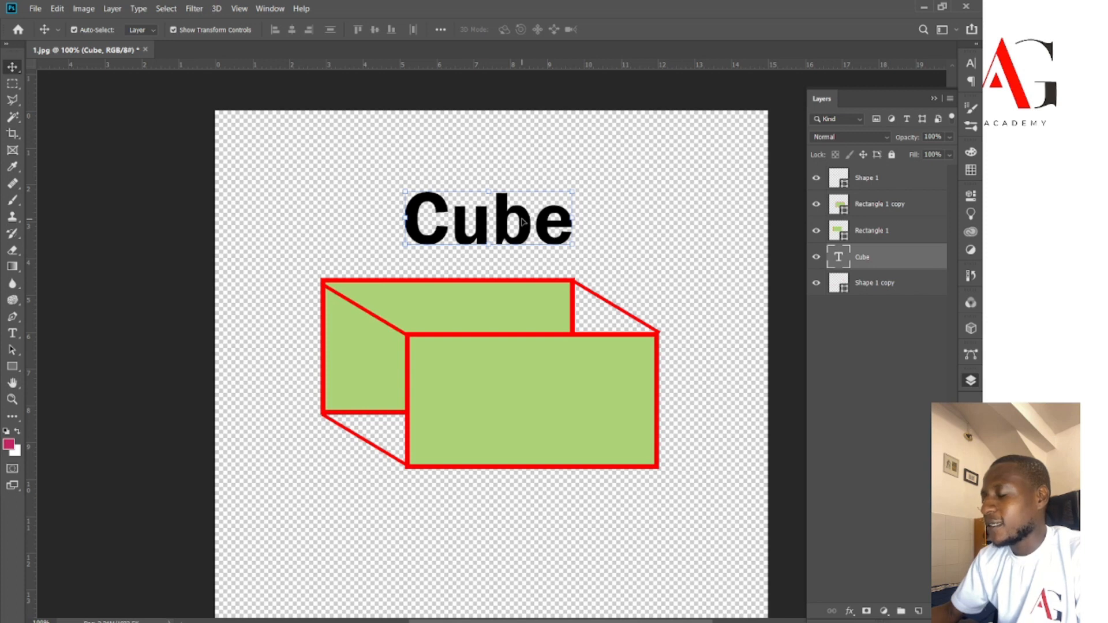
{"action": "scroll", "coordinate": [527, 499], "scroll_direction": "down", "scroll_amount": 3}
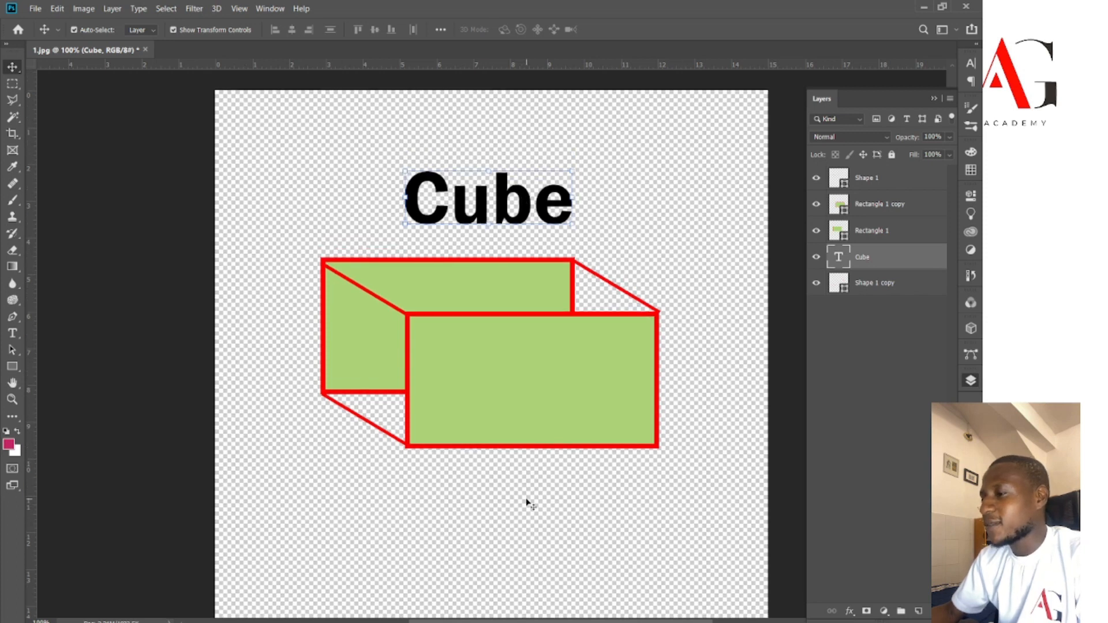
{"action": "scroll", "coordinate": [523, 501], "scroll_direction": "up", "scroll_amount": 1}
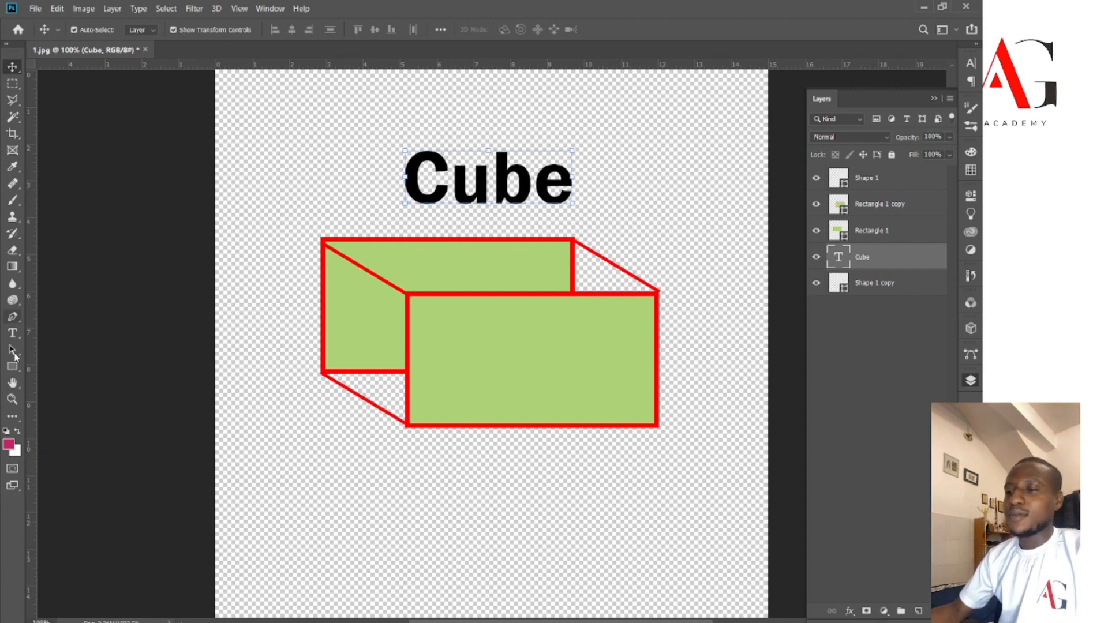
- Switch to the Zoom tool and select the Shape 1, Cube and Shape 1 copy layers in turn to review the layer stack
{"action": "left_click", "coordinate": [12, 401]}
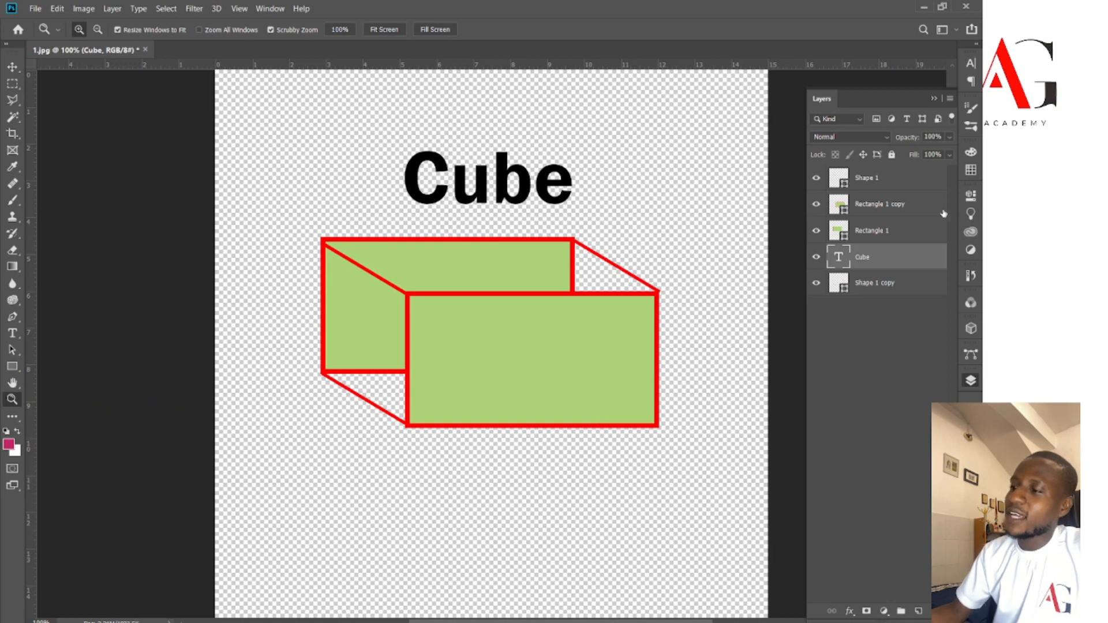
{"action": "left_click", "coordinate": [891, 183]}
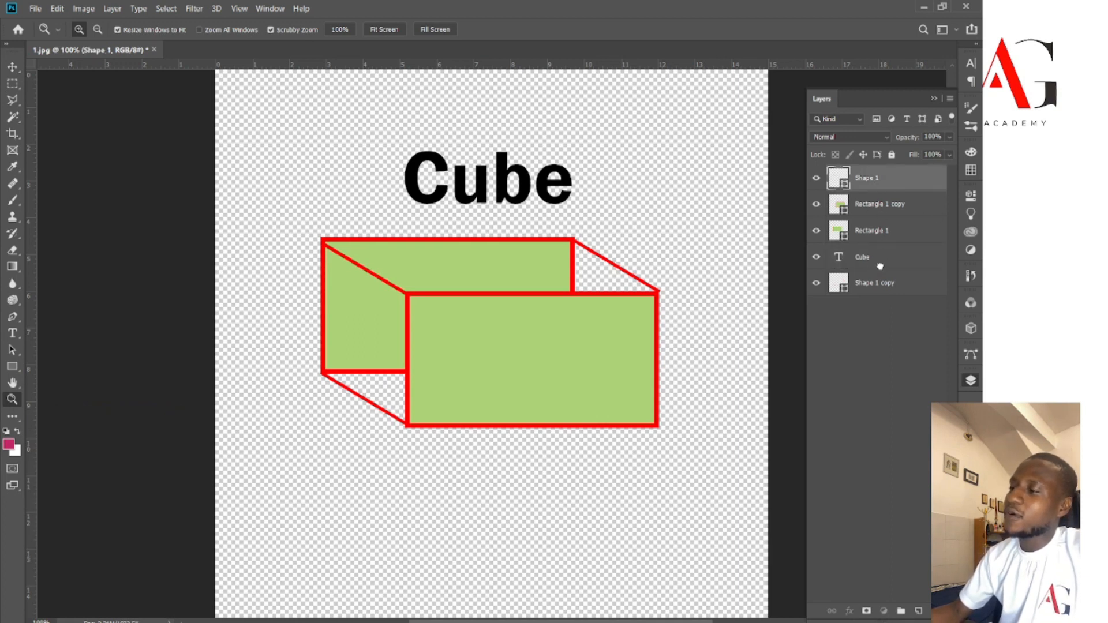
{"action": "left_click_drag", "start_coordinate": [889, 300], "coordinate": [889, 298]}
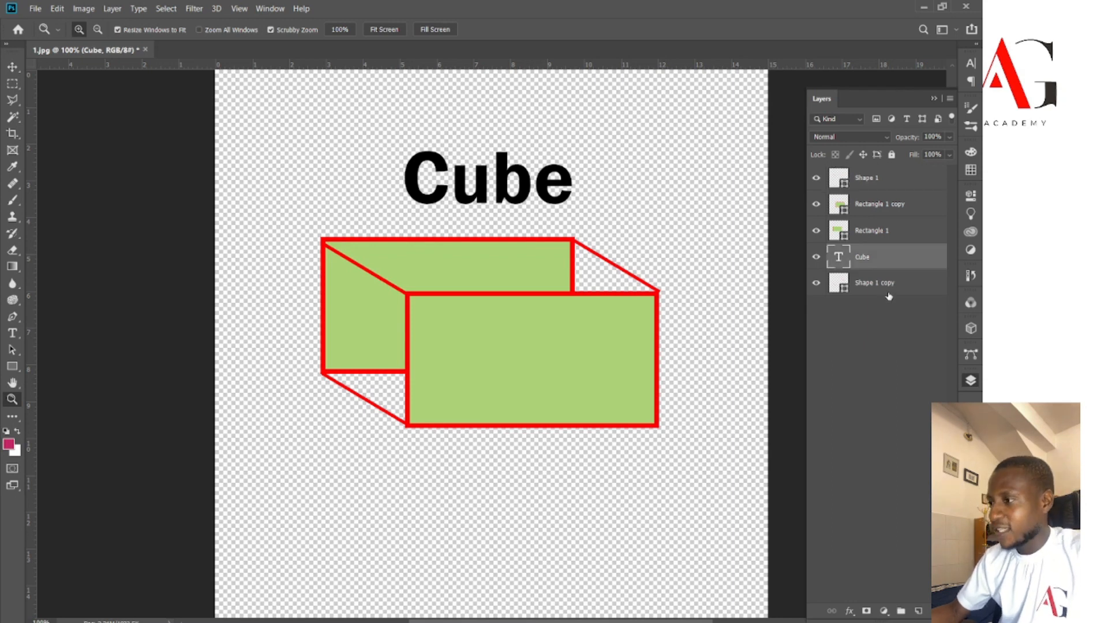
{"action": "left_click", "coordinate": [906, 291]}
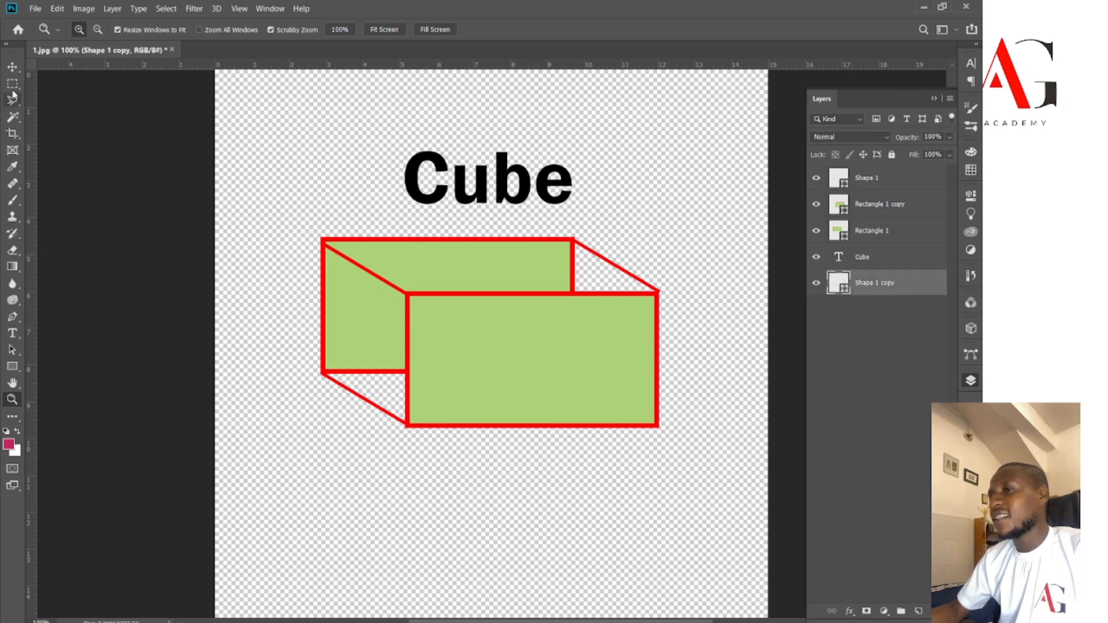
- Switch to the Move tool and hide the Shape 1, Rectangle 1 copy, Rectangle 1 and Cube layers
{"action": "key", "text": "v"}
{"action": "left_click", "coordinate": [817, 178]}
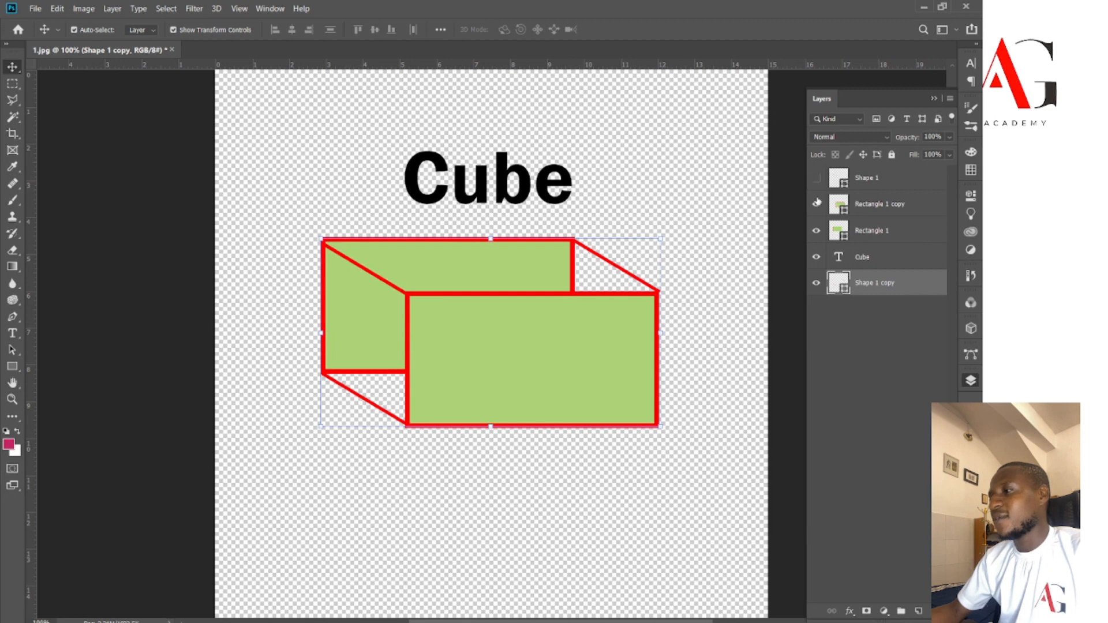
{"action": "left_click", "coordinate": [817, 204]}
{"action": "left_click", "coordinate": [817, 231]}
{"action": "left_click", "coordinate": [817, 258]}
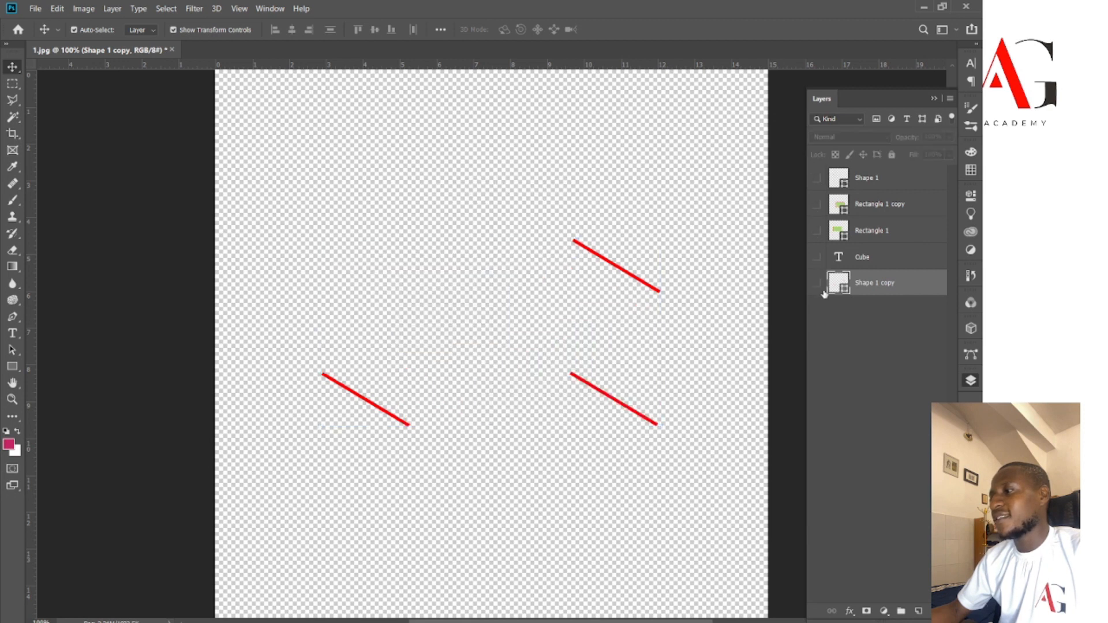
- Make the Shape 1 copy, Shape 1, Cube, Rectangle 1 and Rectangle 1 copy layers visible again
{"action": "left_click", "coordinate": [817, 283]}
{"action": "left_click", "coordinate": [817, 284]}
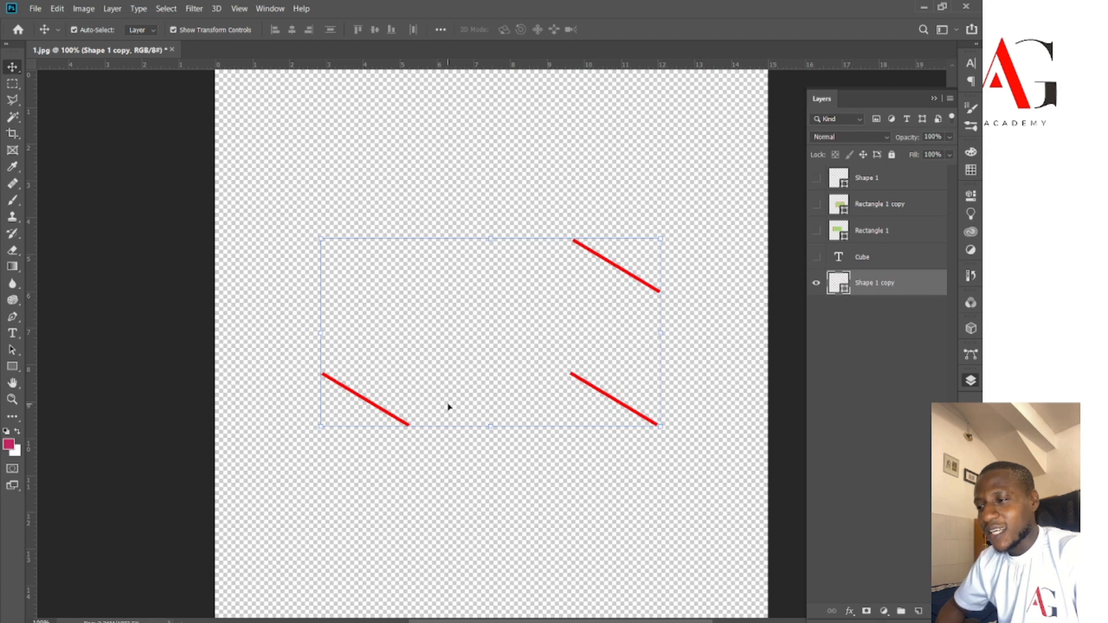
{"action": "left_click", "coordinate": [819, 178]}
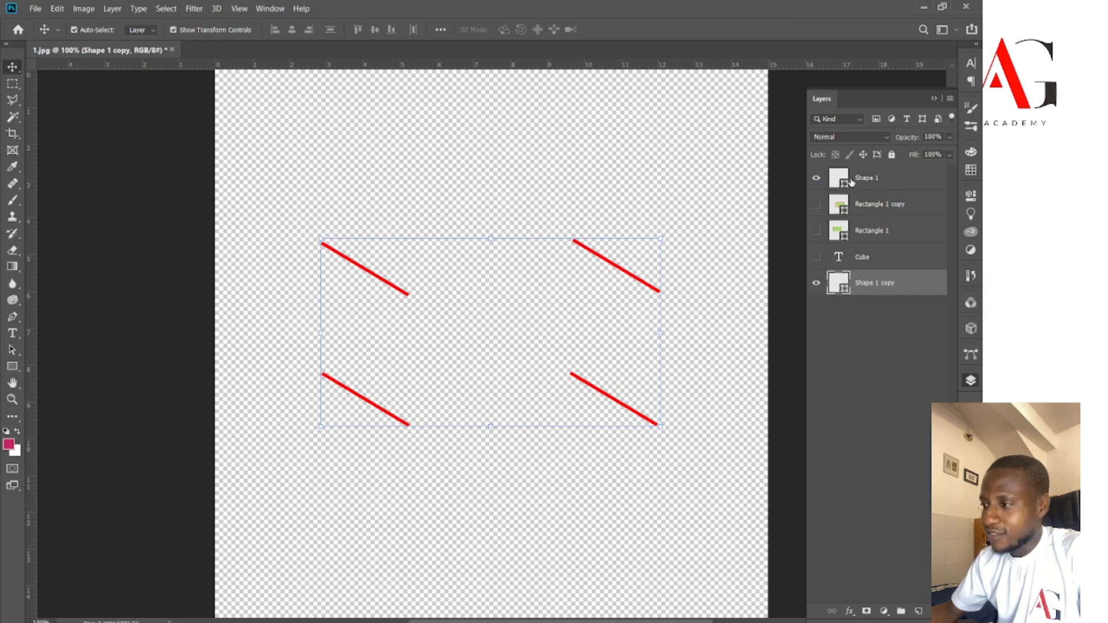
{"action": "left_click", "coordinate": [817, 258]}
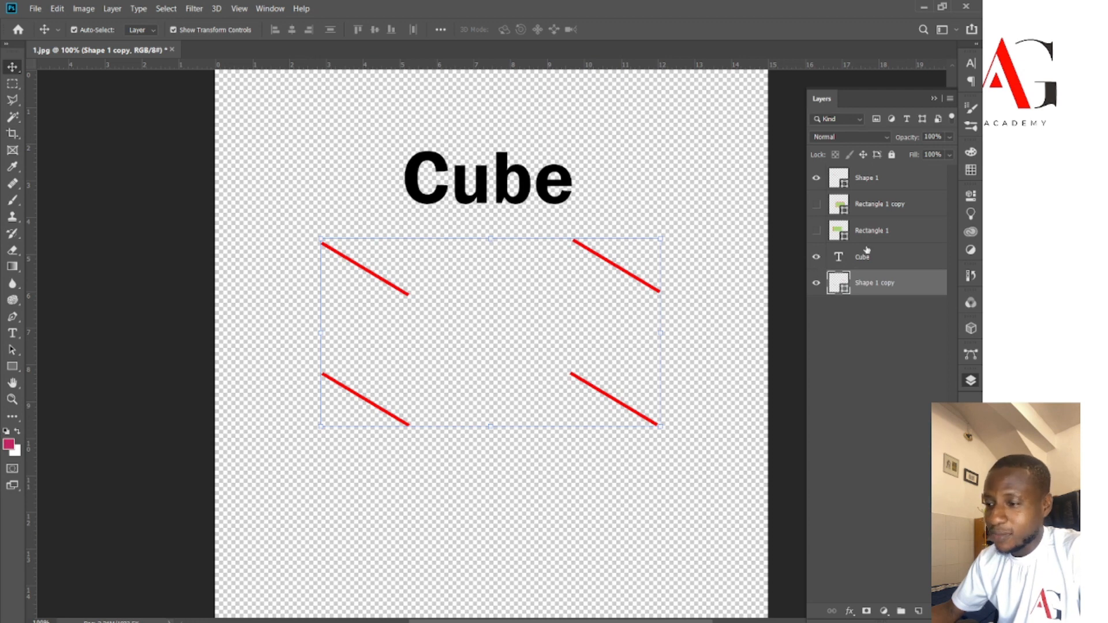
{"action": "left_click", "coordinate": [822, 231]}
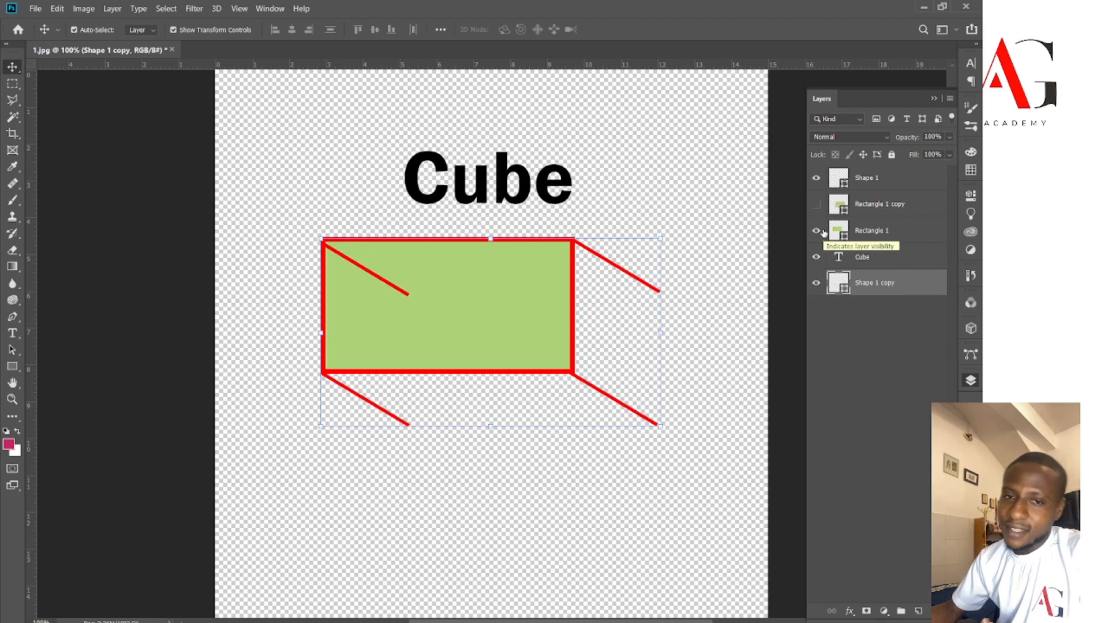
{"action": "left_click", "coordinate": [817, 204]}
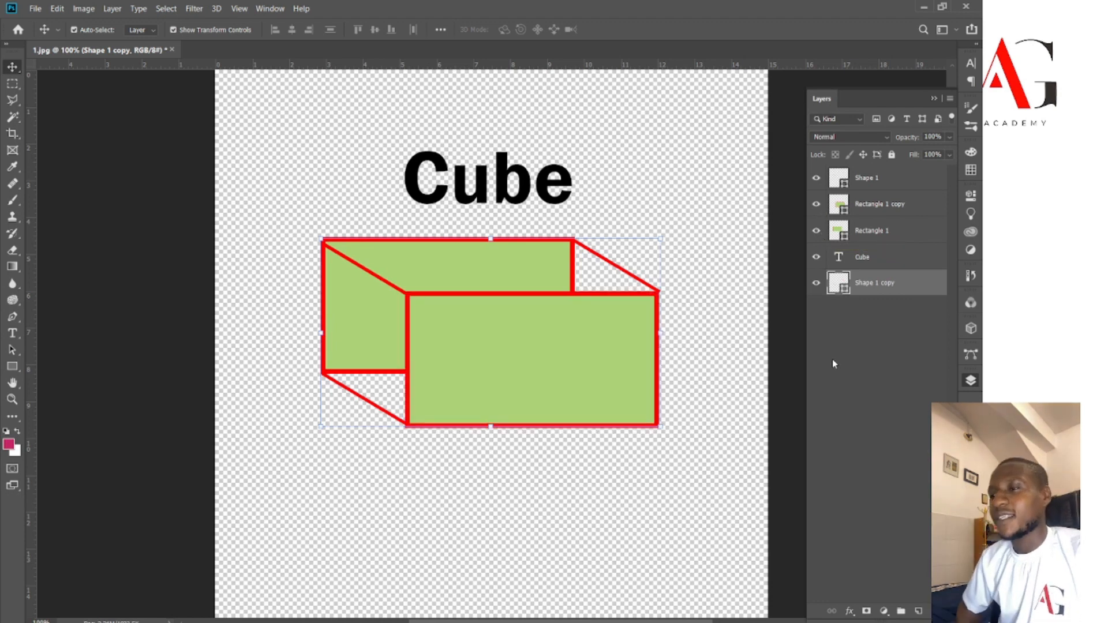
- Start saving the document under a new name, with Downloads as the location and JPEG as the file format
{"action": "left_click", "coordinate": [36, 8]}
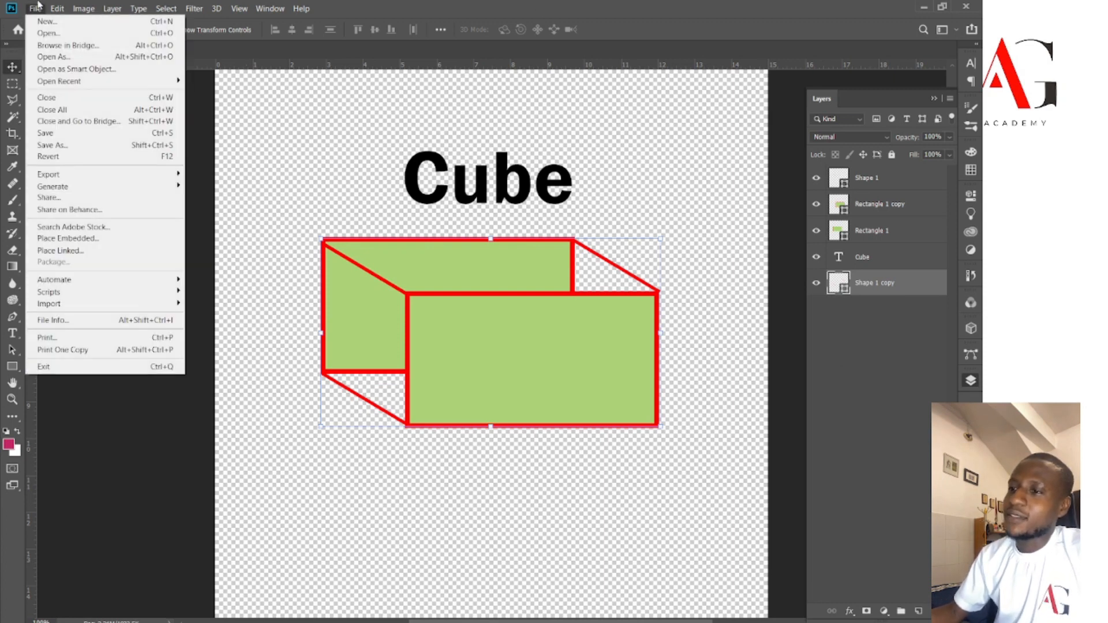
{"action": "left_click", "coordinate": [59, 146]}
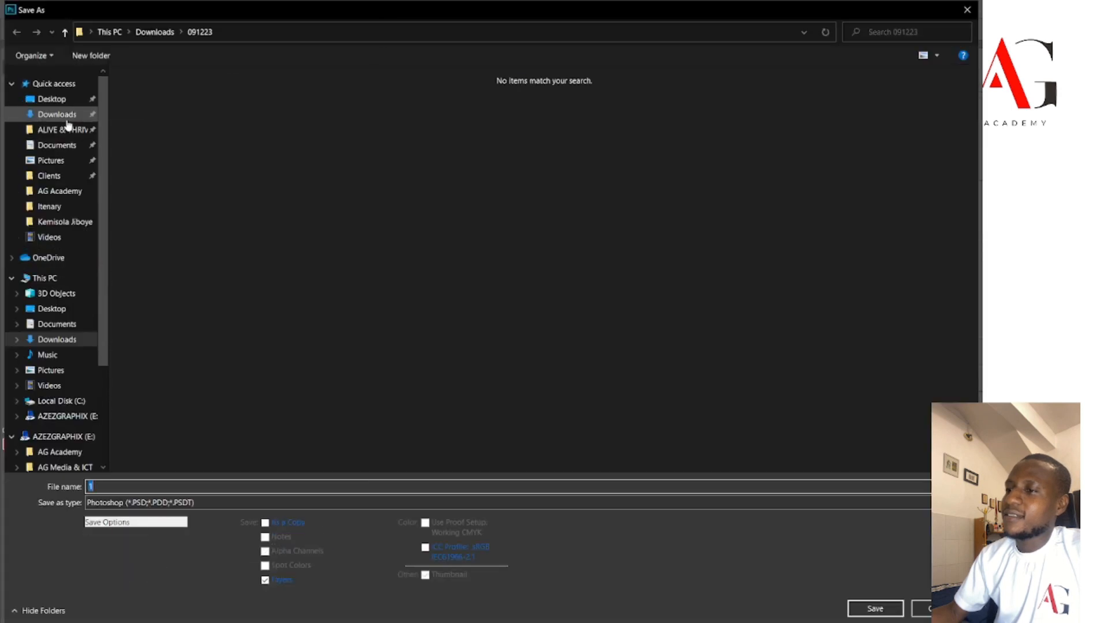
{"action": "left_click", "coordinate": [66, 115]}
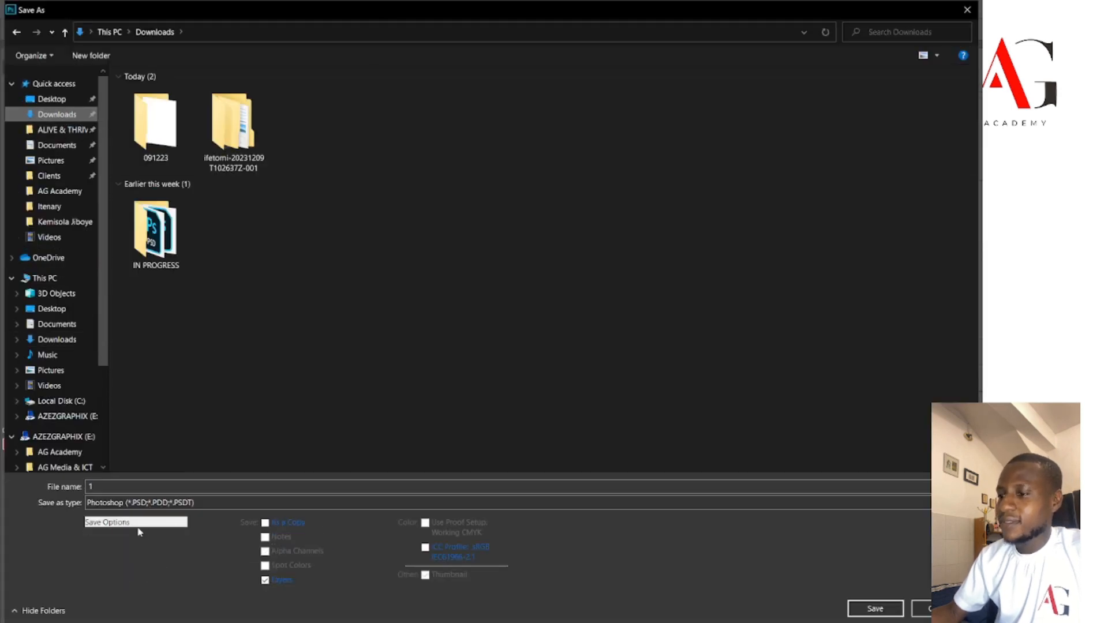
{"action": "left_click", "coordinate": [124, 504]}
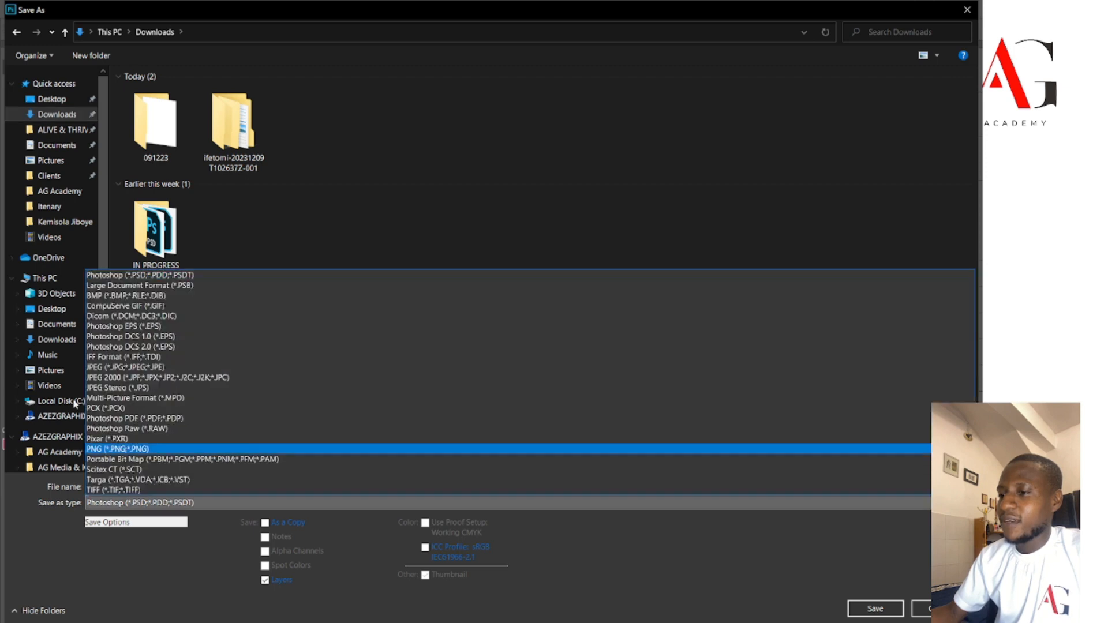
{"action": "left_click", "coordinate": [95, 367]}
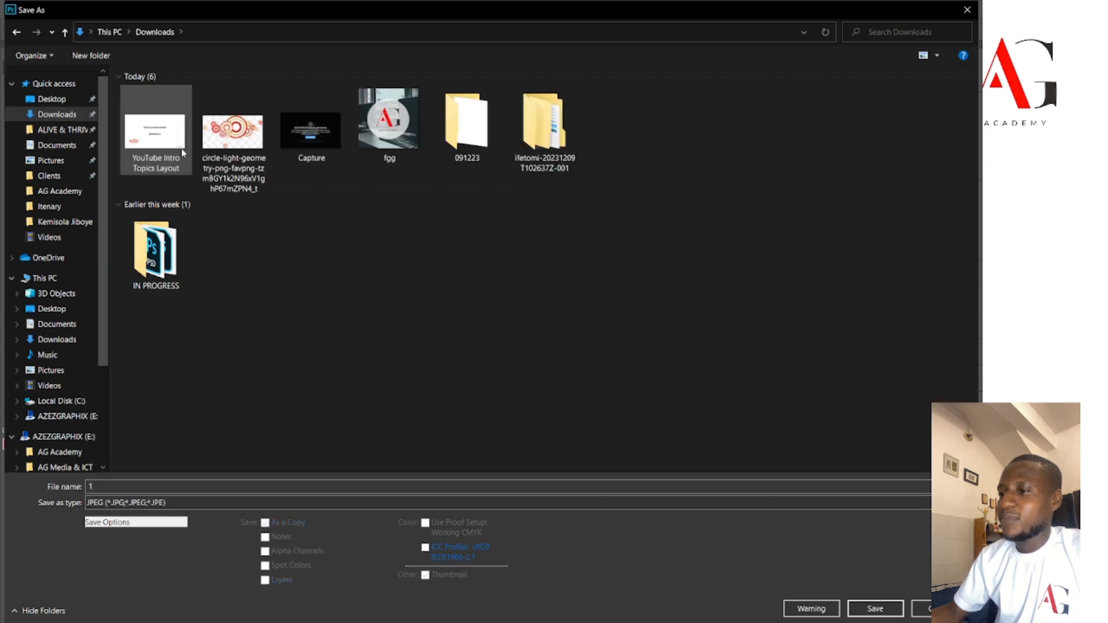
- Save the JPEG as 2 in the 091223 folder inside Downloads
{"action": "double_click", "coordinate": [162, 250]}
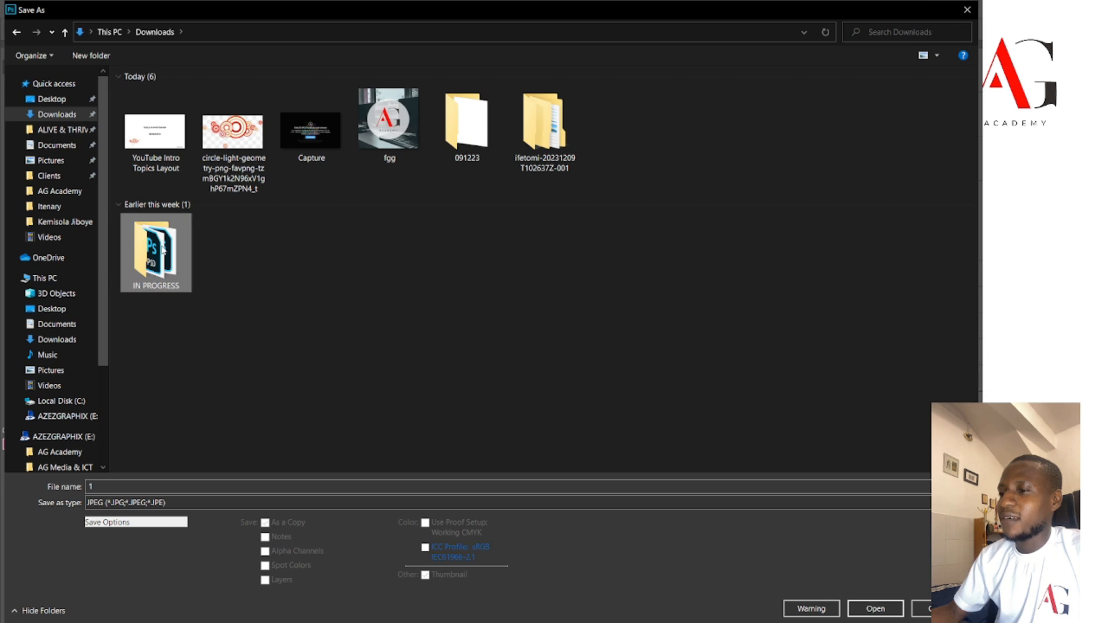
{"action": "left_click", "coordinate": [63, 114]}
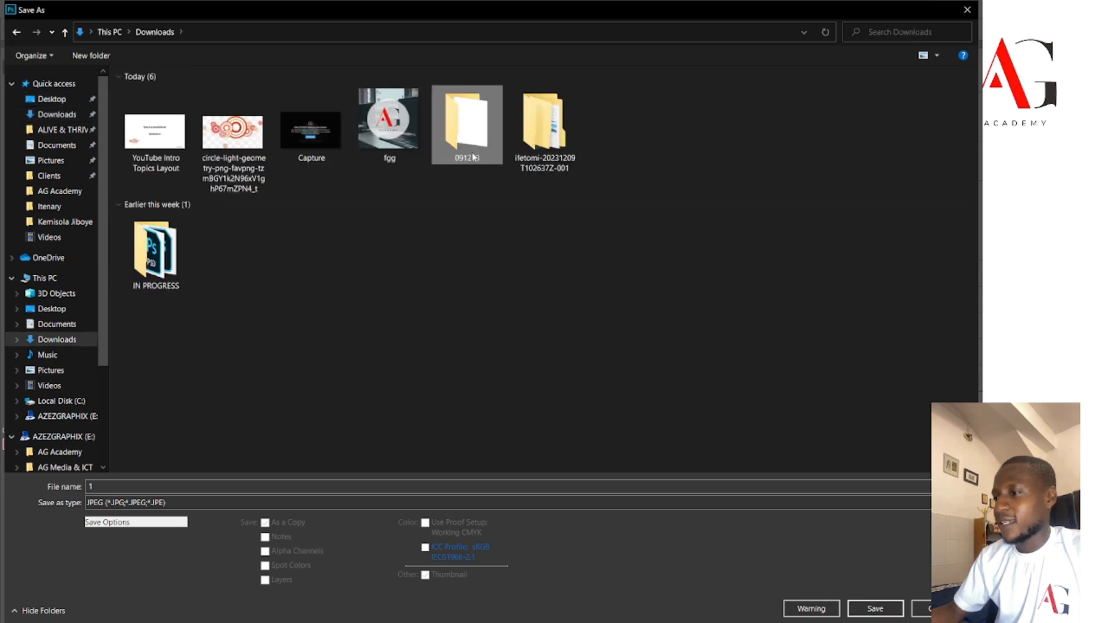
{"action": "double_click", "coordinate": [473, 157]}
{"action": "left_click", "coordinate": [125, 487]}
{"action": "key", "text": "BackSpace"}
{"action": "type", "text": "2"}
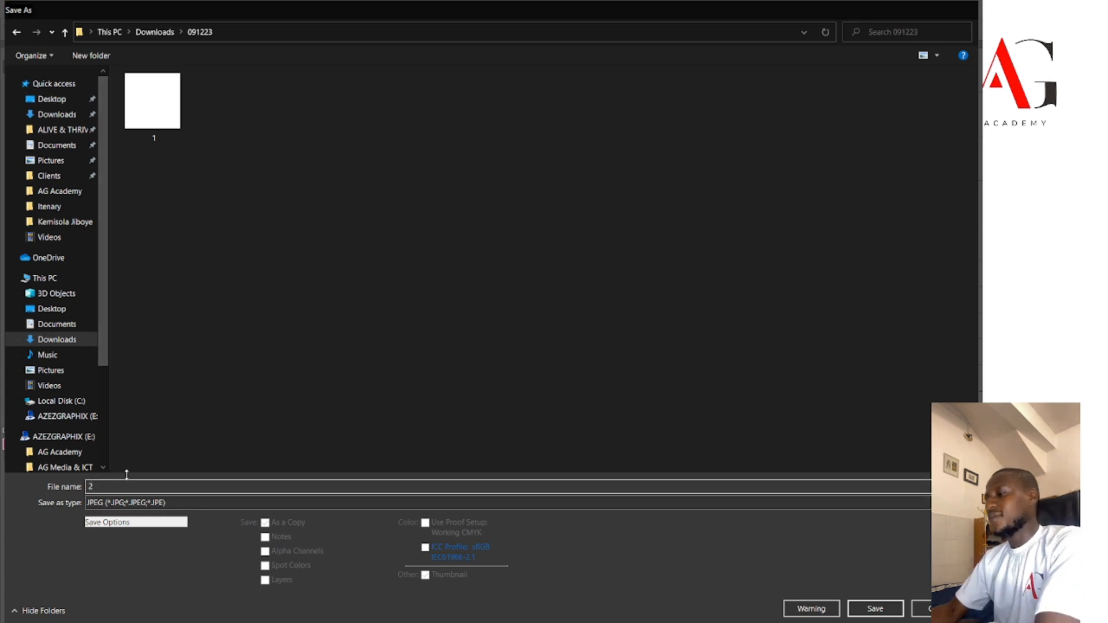
{"action": "key", "text": "Return"}
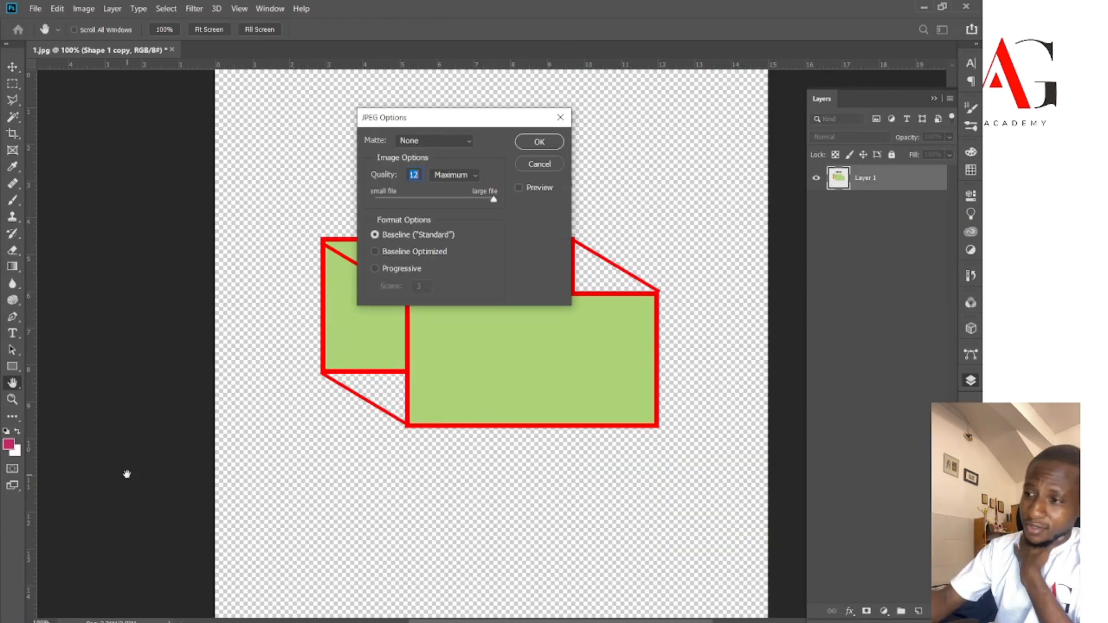